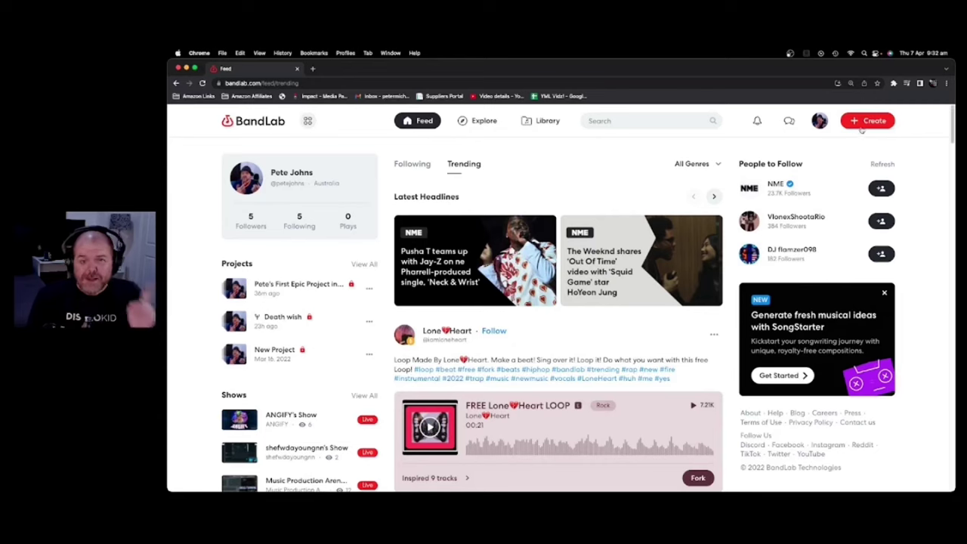
Create a new project and choose Instruments as its first track type
click(868, 121)
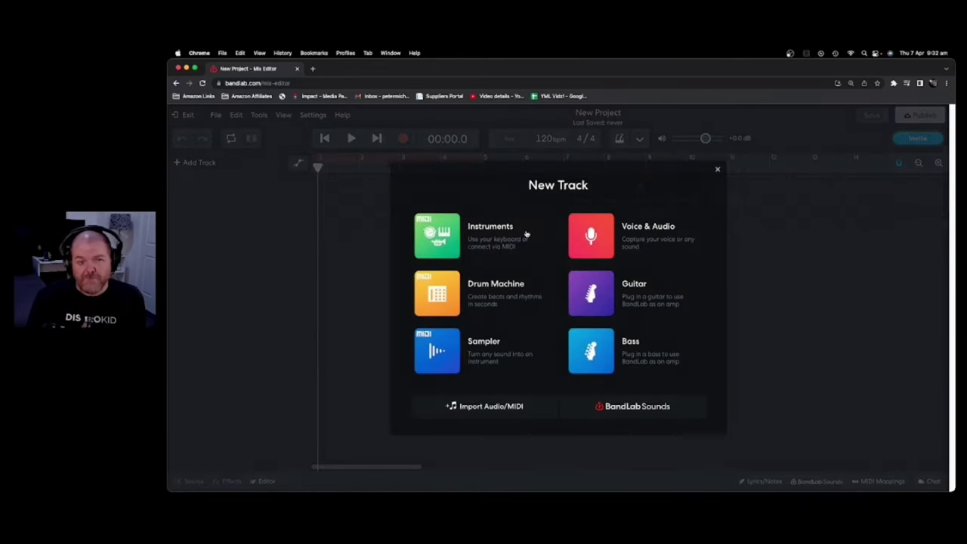
click(452, 239)
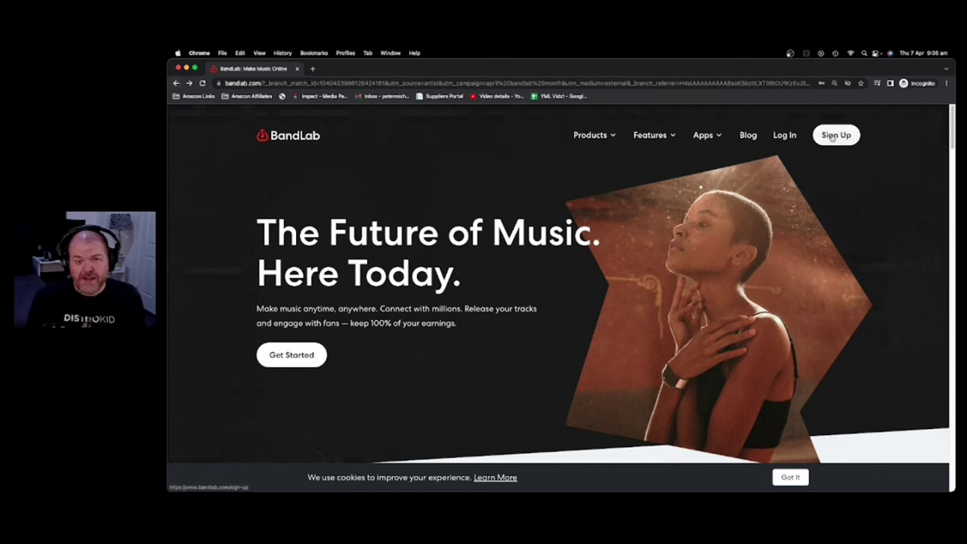
Open the account sign-up page from the BandLab home page
click(834, 138)
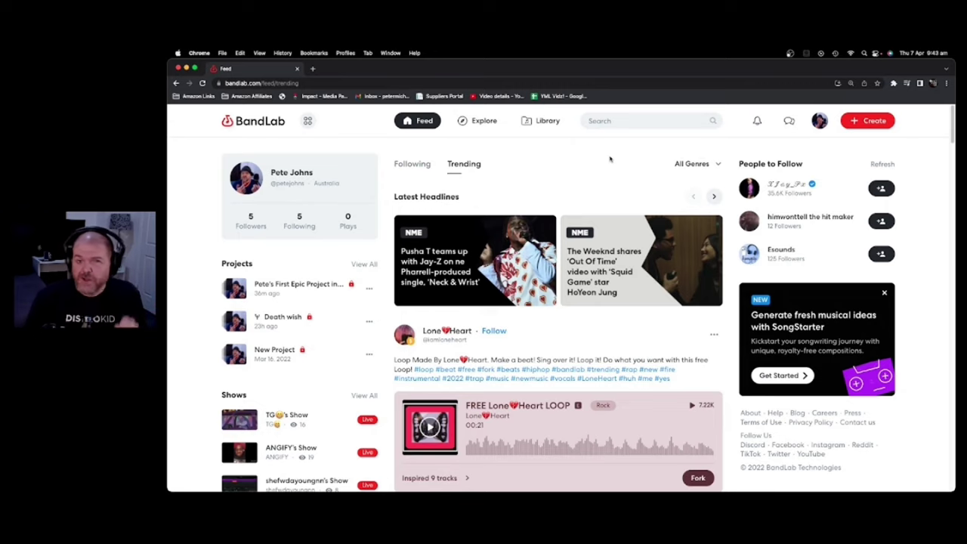
Review the profile details and social links in the account's profile settings, and return to the home feed
click(819, 121)
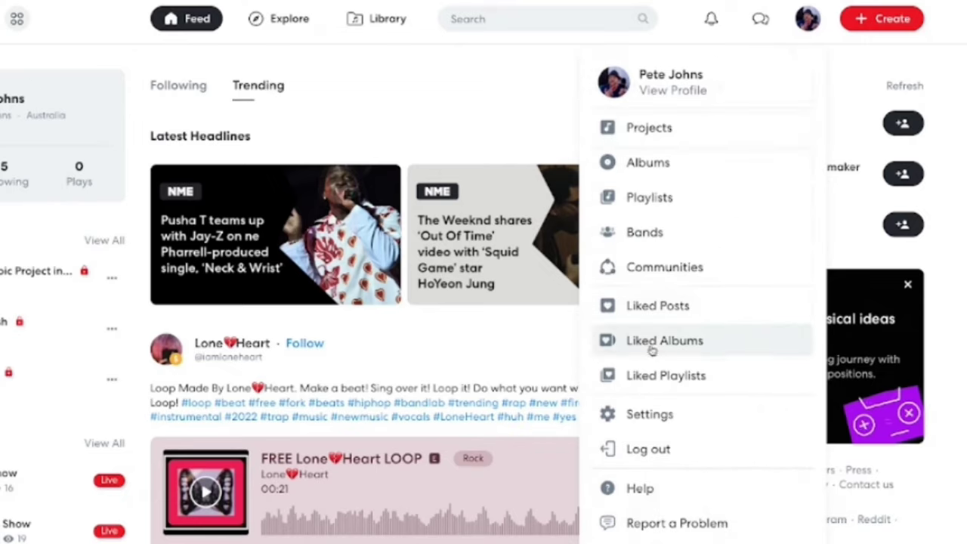
click(651, 414)
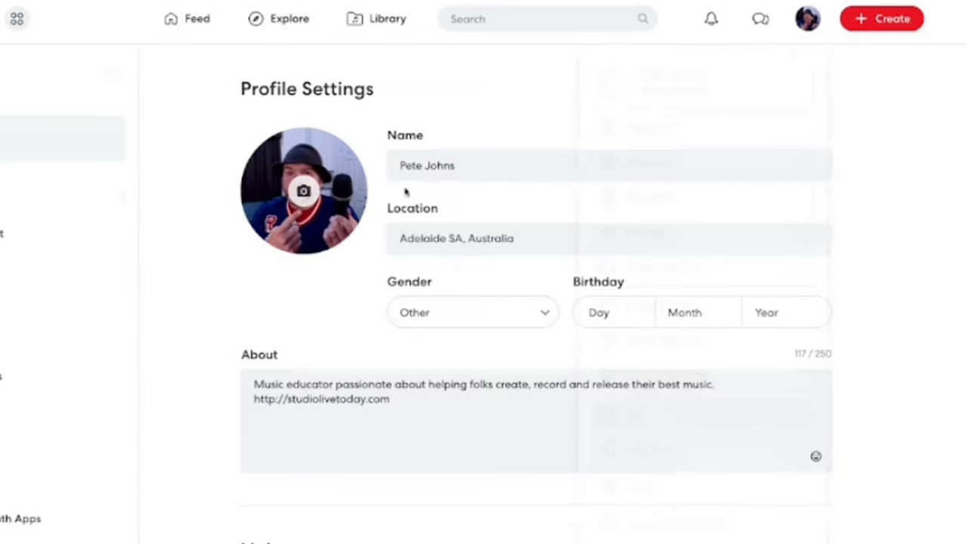
scroll(443, 302, down, 4)
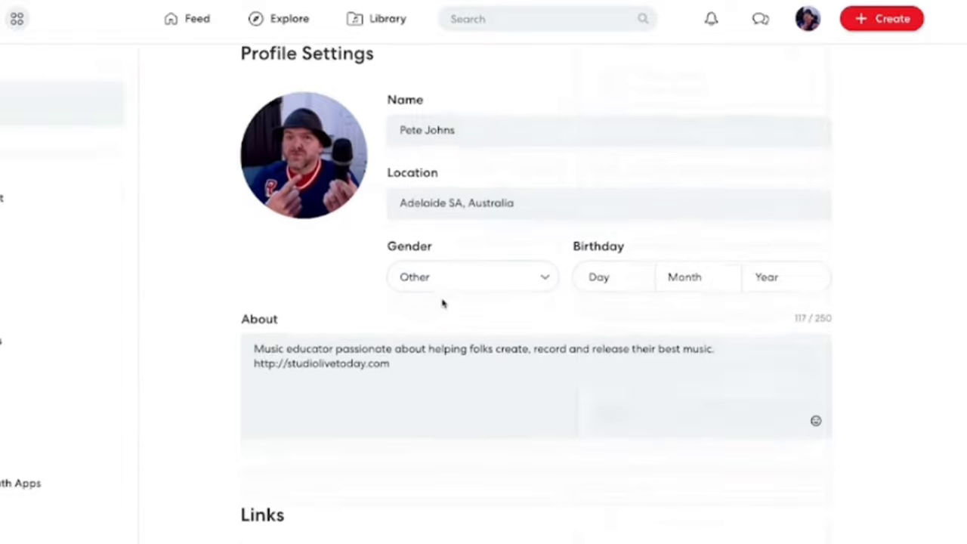
scroll(441, 298, down, 2)
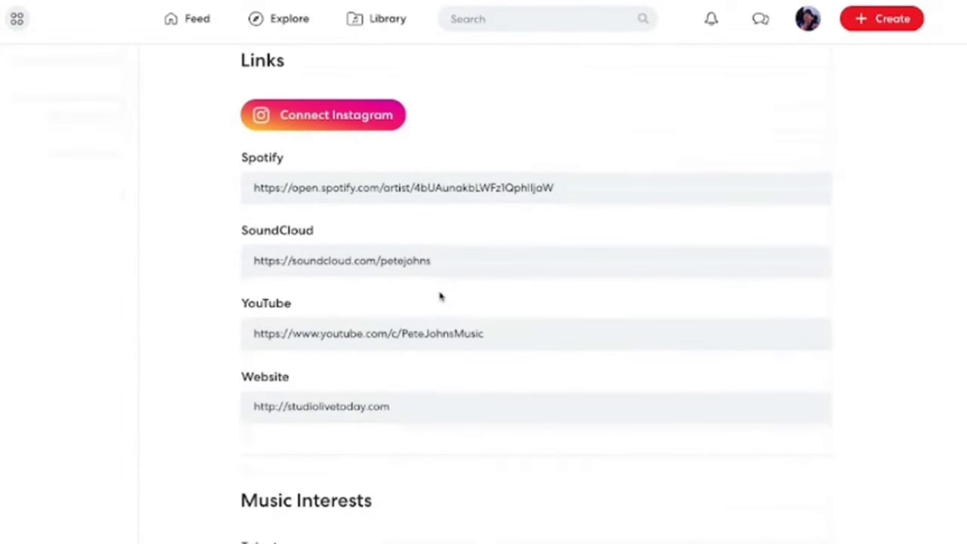
scroll(452, 270, up, 6)
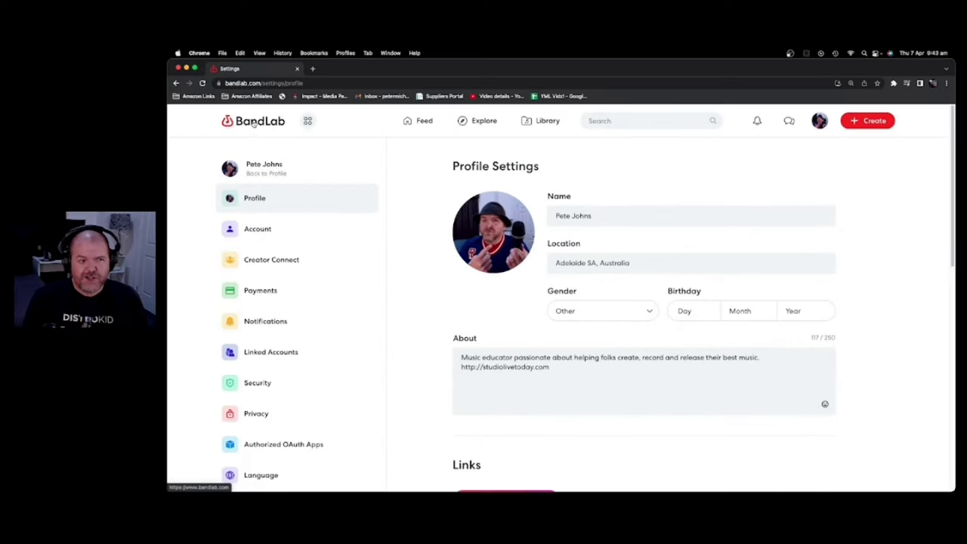
click(254, 125)
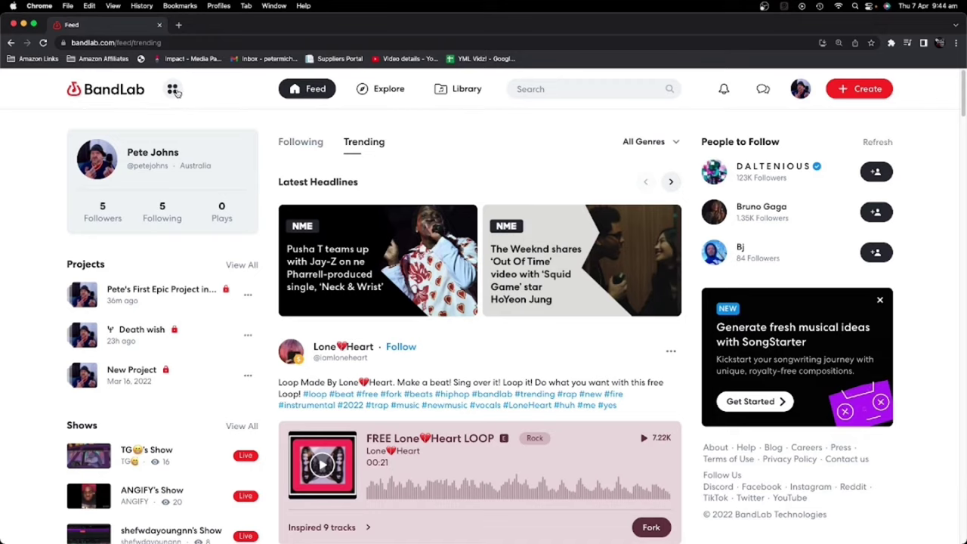
Check the BandLab products menu and look through the posts in the Trending feed
click(173, 90)
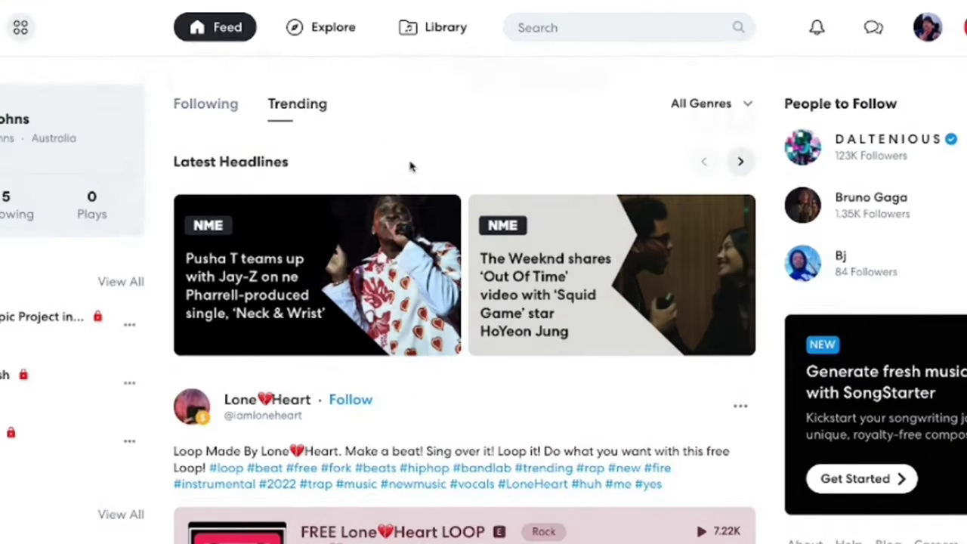
scroll(444, 185, down, 3)
scroll(410, 165, down, 3)
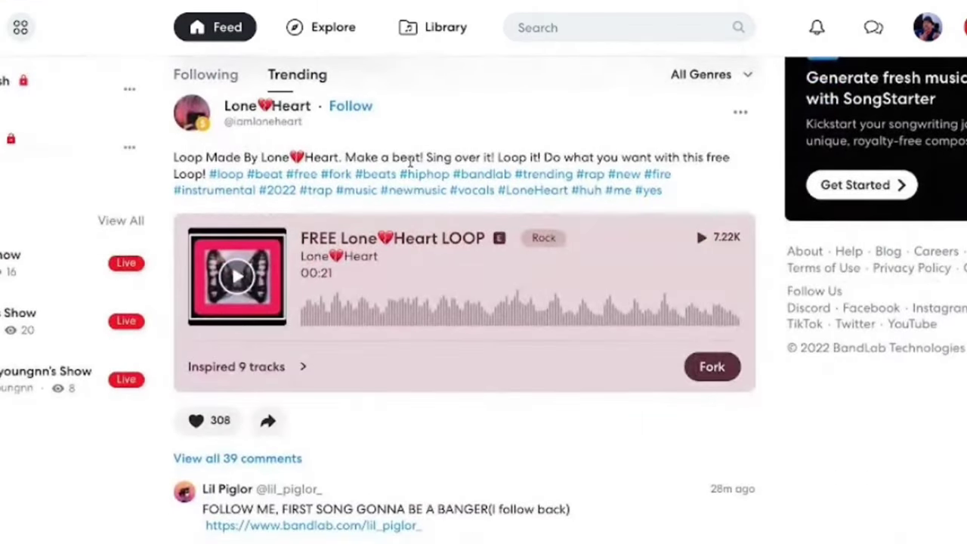
scroll(411, 163, up, 5)
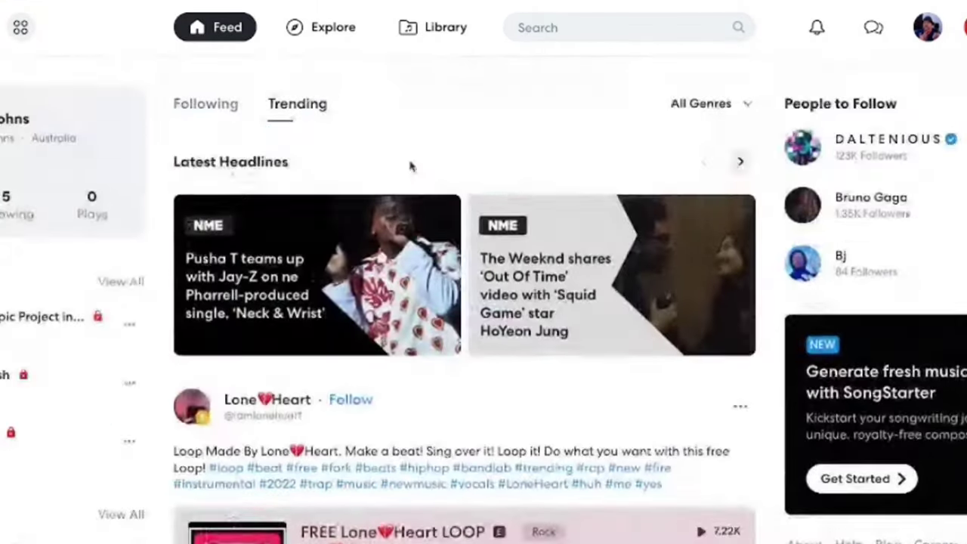
Switch to the Following feed and open the What's new post field
click(209, 107)
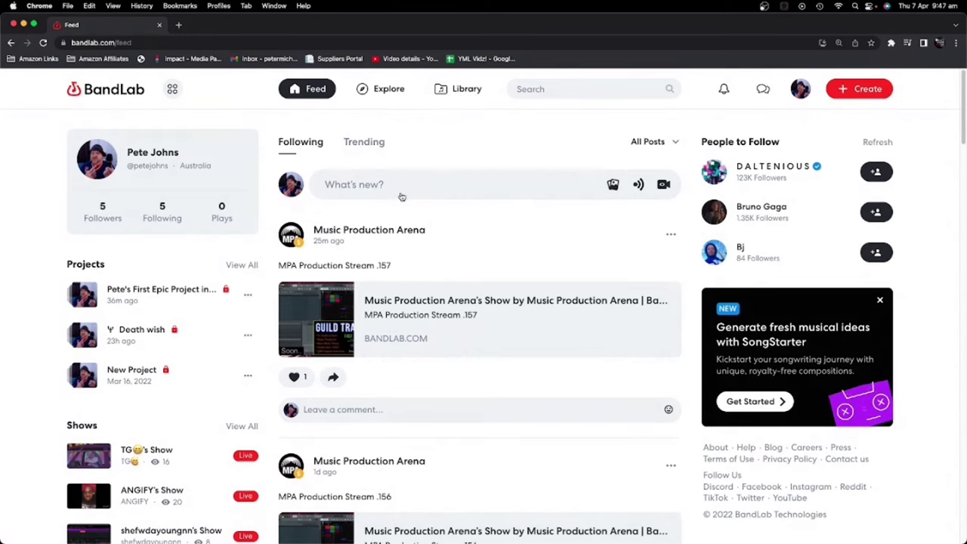
click(356, 189)
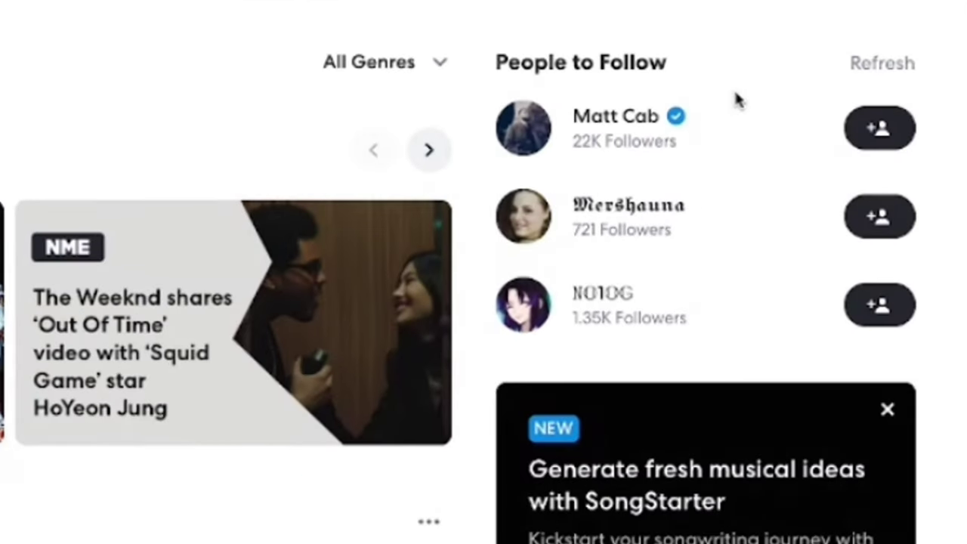
Follow the first creator under People to Follow and refresh the suggestions
click(877, 130)
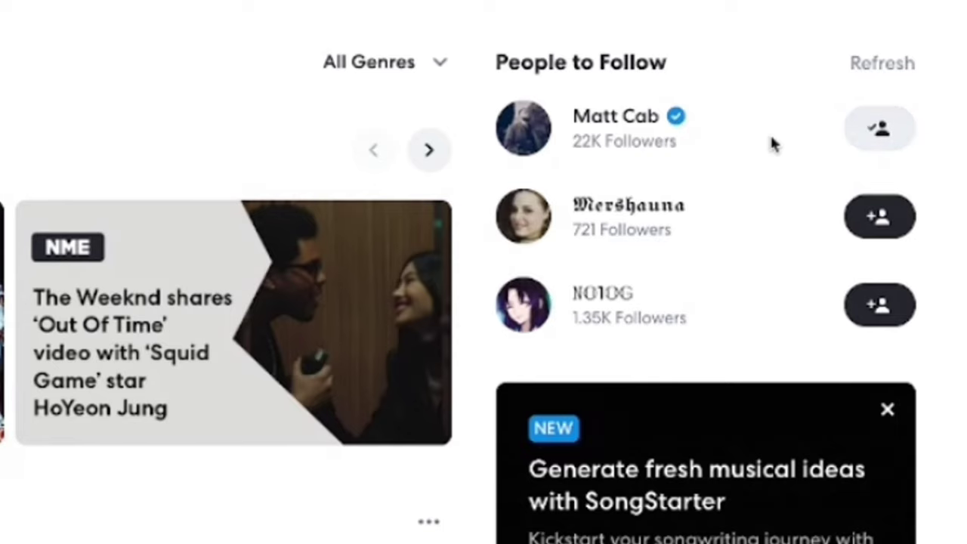
click(882, 67)
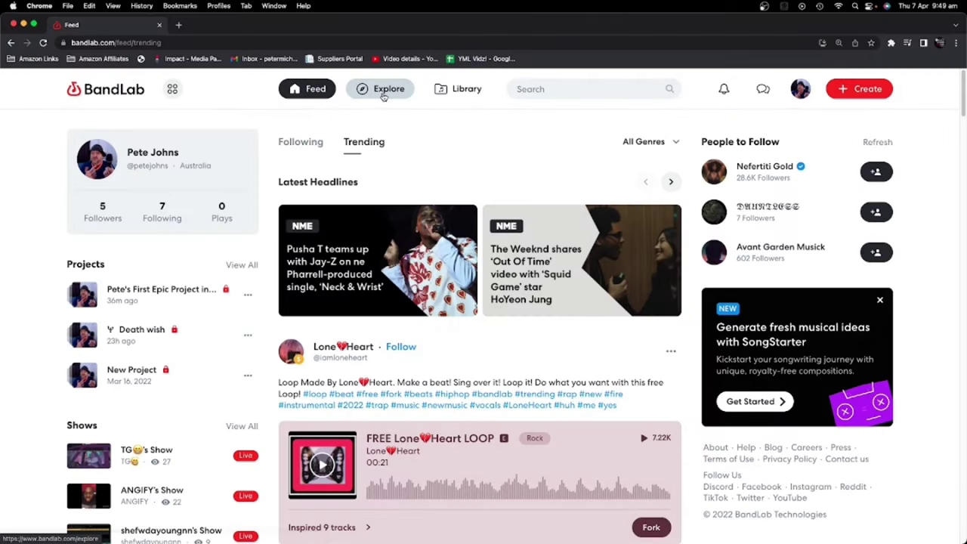
Browse the Explore page's genres, Creator Connect, featured contests, albums and artists
click(384, 91)
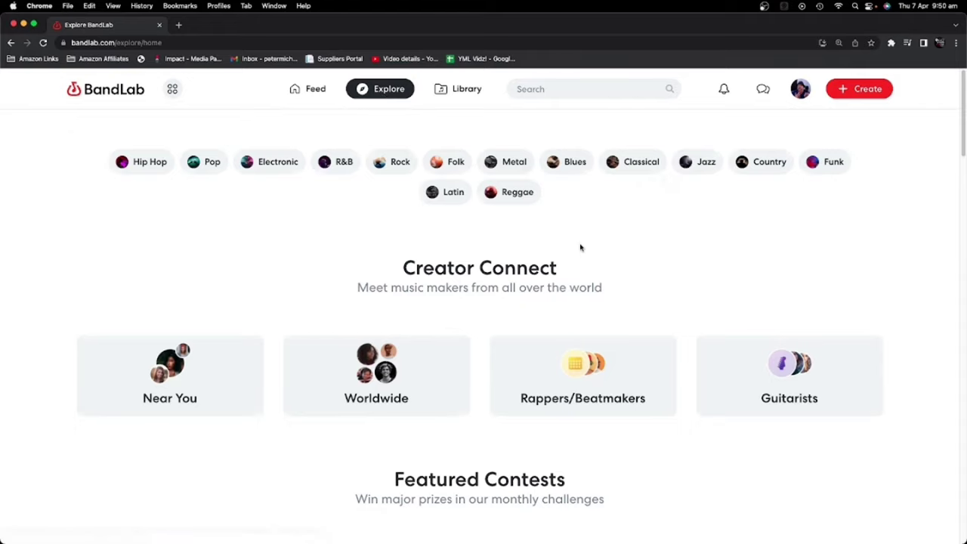
scroll(581, 244, down, 5)
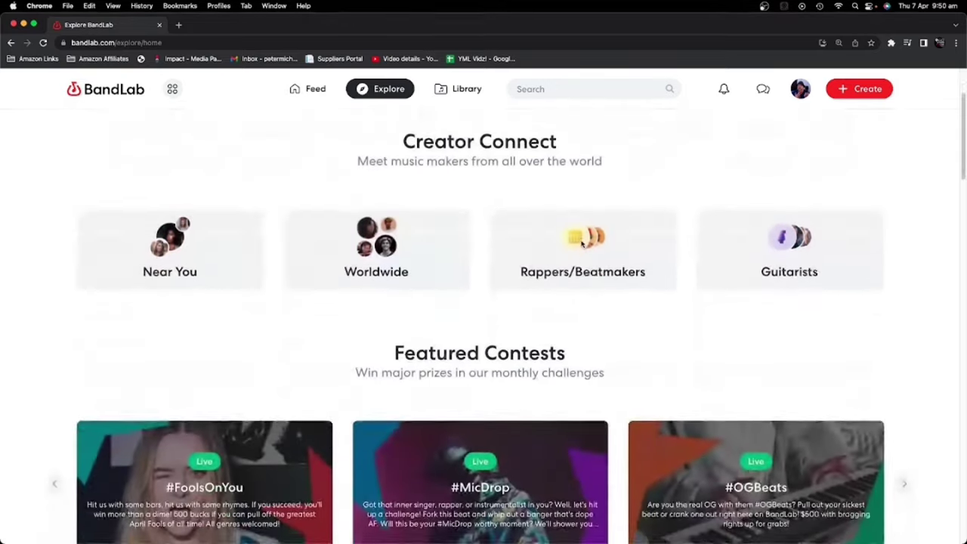
scroll(582, 244, down, 5)
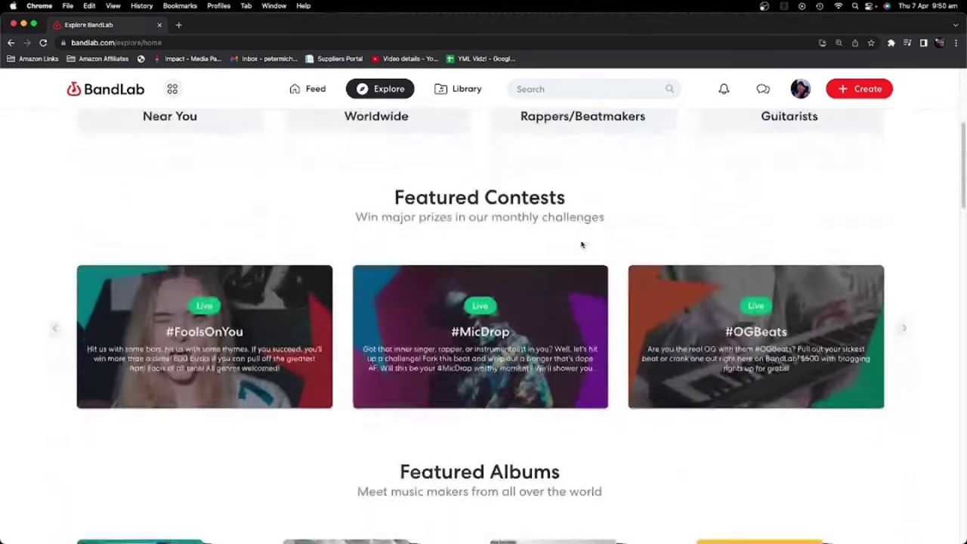
scroll(582, 244, down, 10)
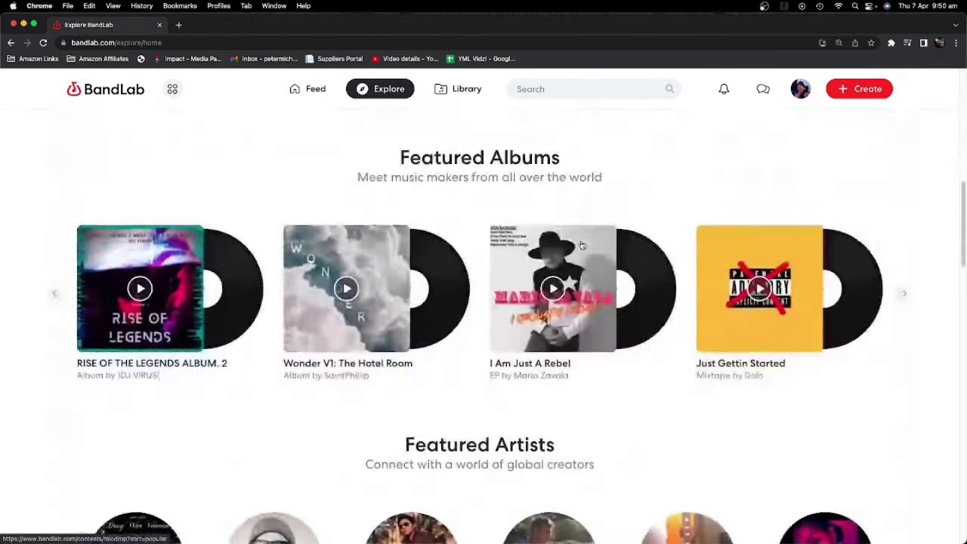
scroll(581, 244, down, 2)
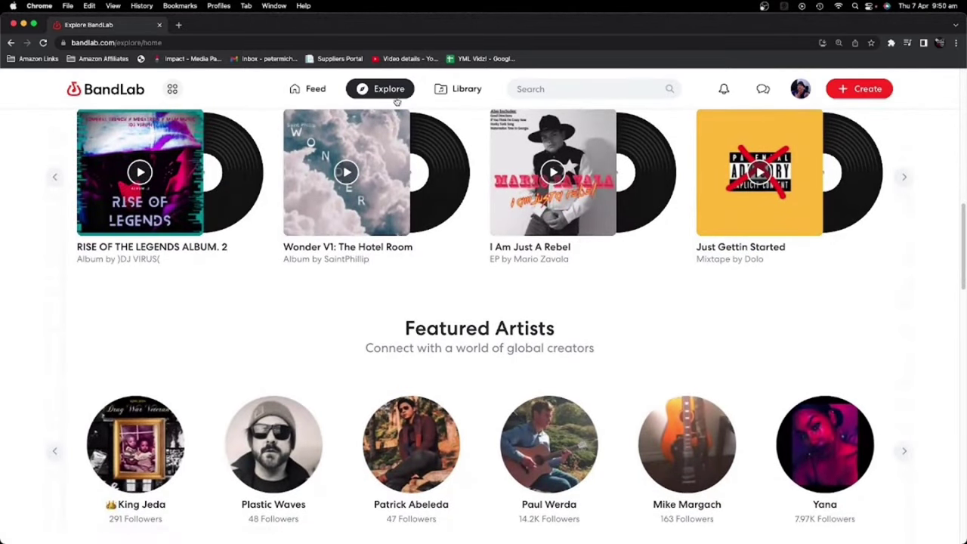
View My Projects and Collaborations in the Library, and check the upload file chooser without choosing a file
click(447, 97)
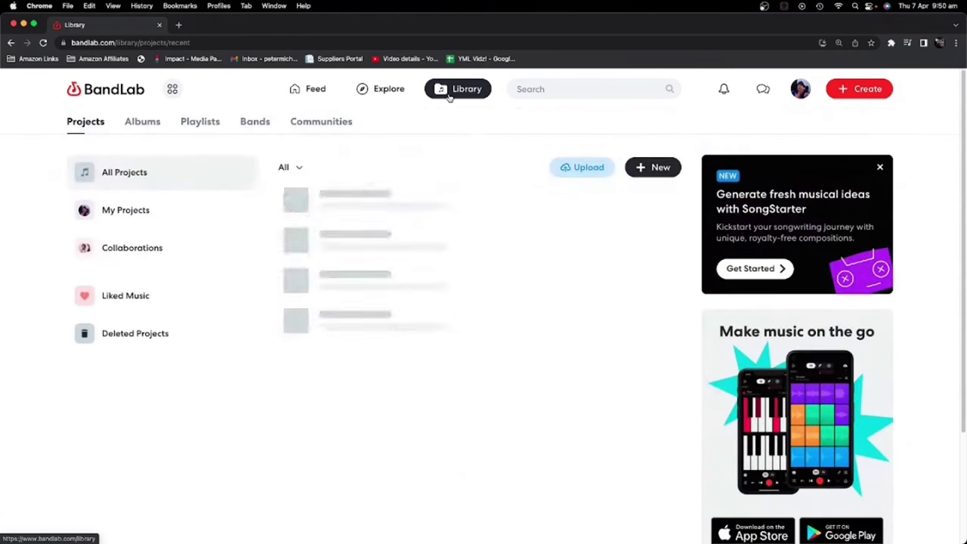
click(152, 215)
click(154, 250)
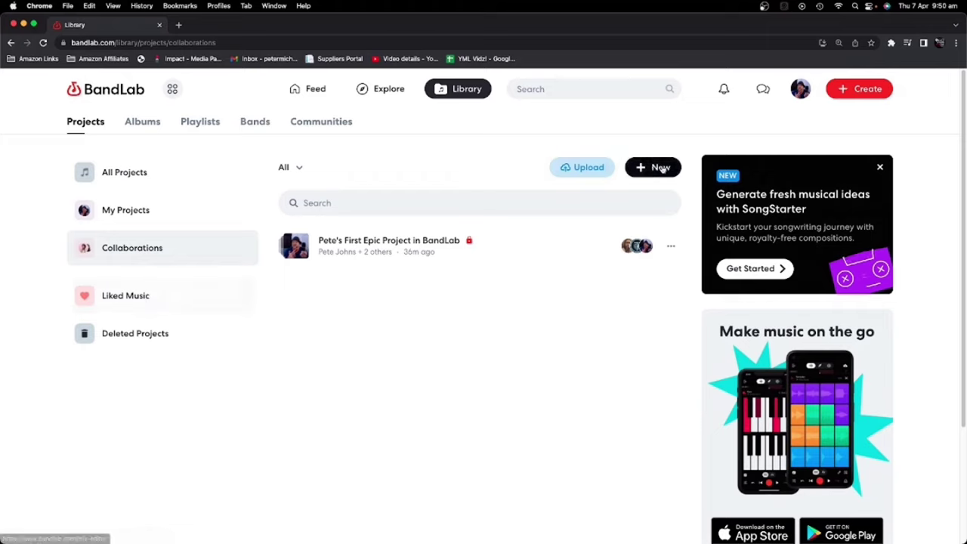
click(588, 167)
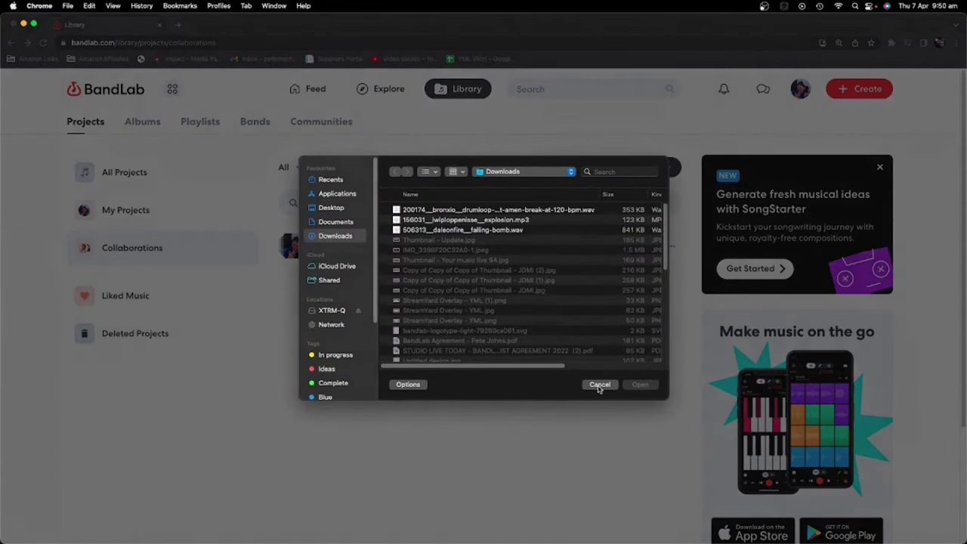
click(599, 385)
Search for "studio live today" and open the Studio Live Today community
click(537, 89)
text(s)
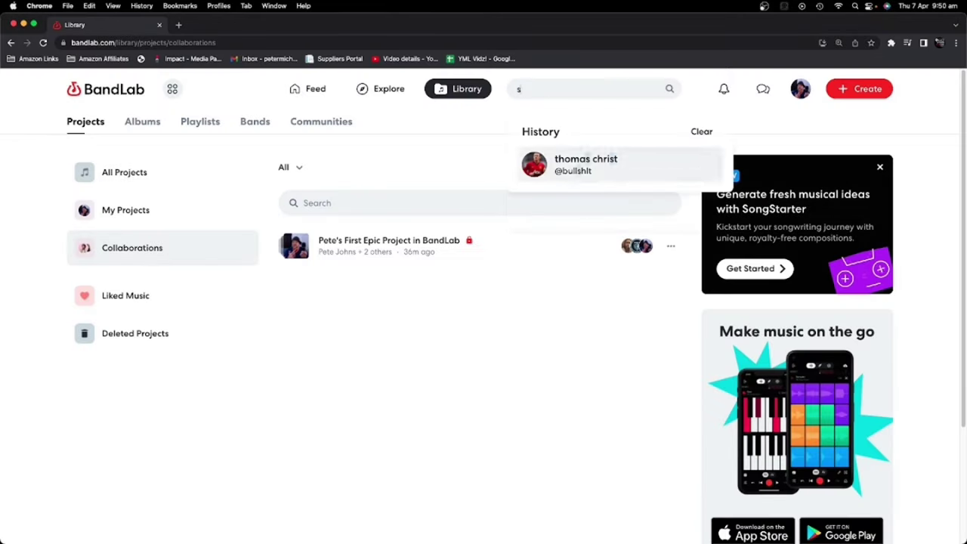
text(tudio live today)
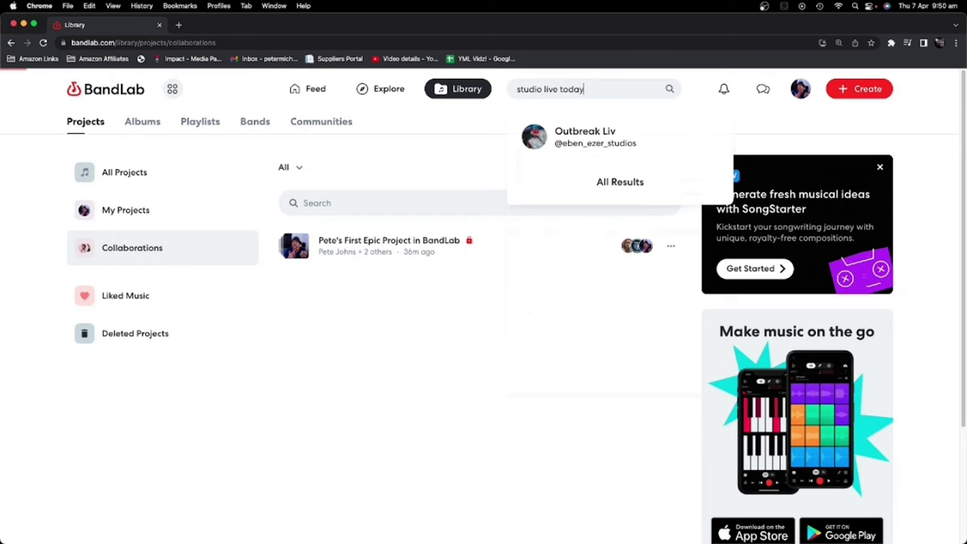
key(Return)
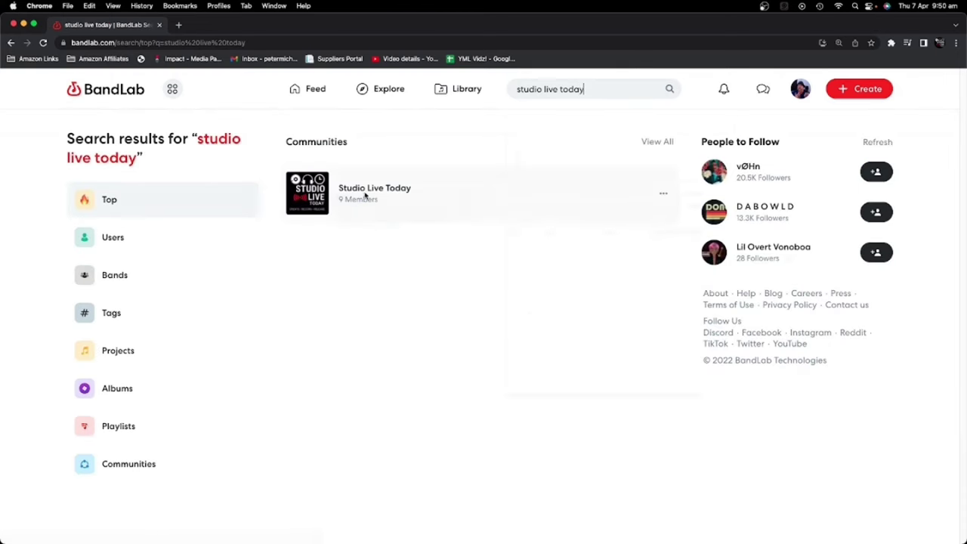
click(371, 188)
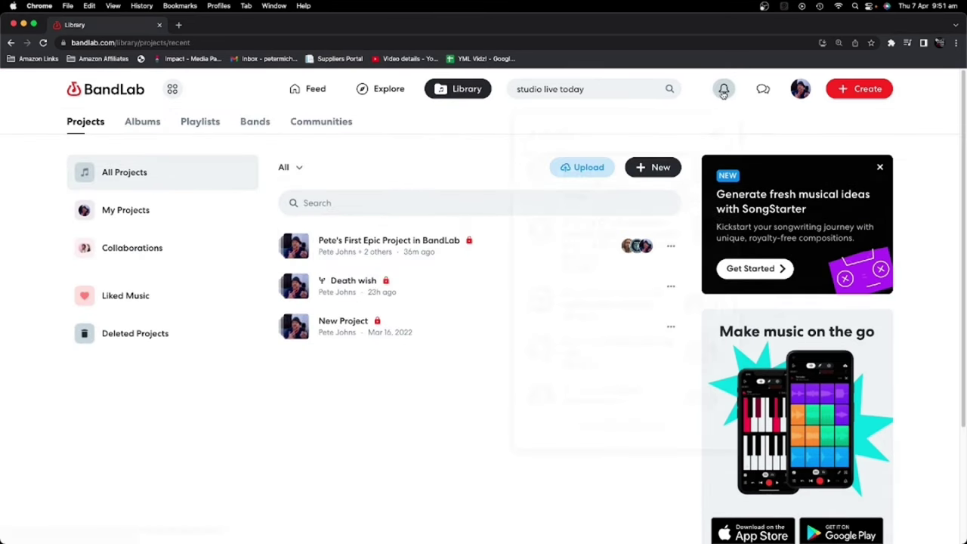
Review the activity notifications and follow back the two new followers not yet followed
click(724, 90)
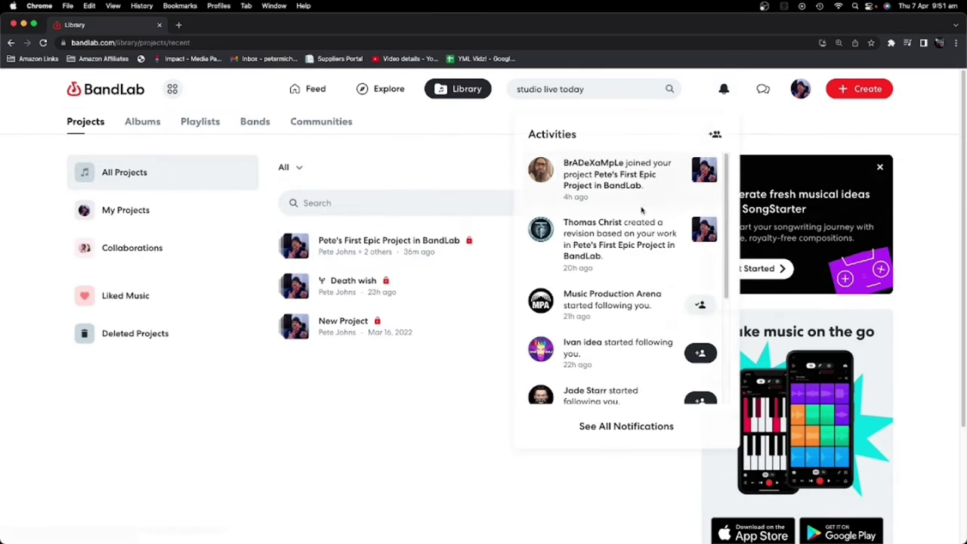
scroll(638, 198, down, 1)
scroll(637, 198, down, 1)
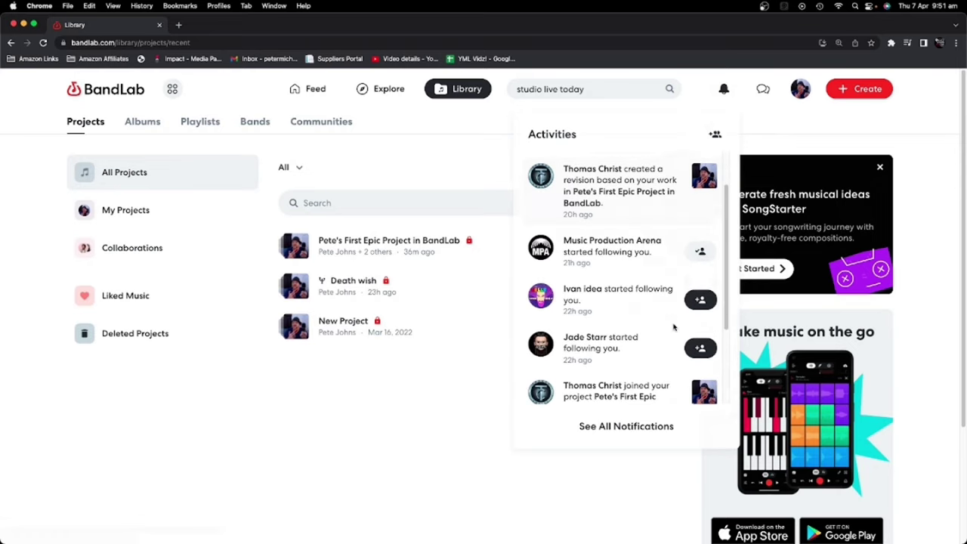
click(702, 302)
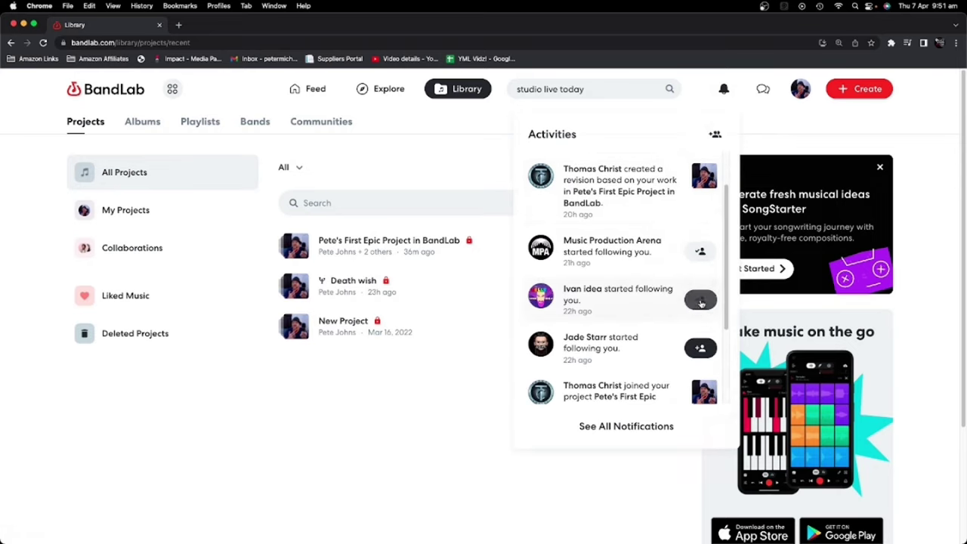
click(701, 348)
scroll(665, 327, up, 2)
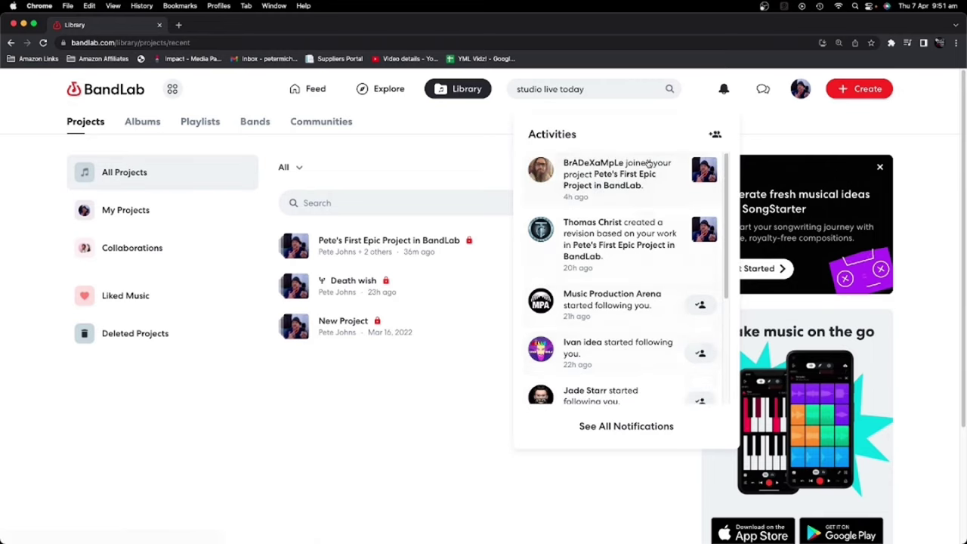
Look at the chat conversations and the account's profile menu
click(763, 91)
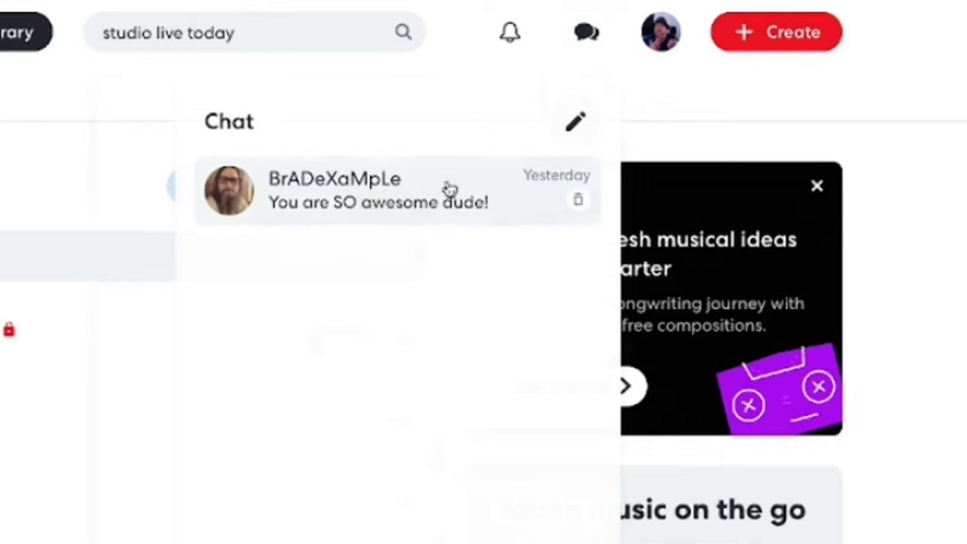
click(650, 81)
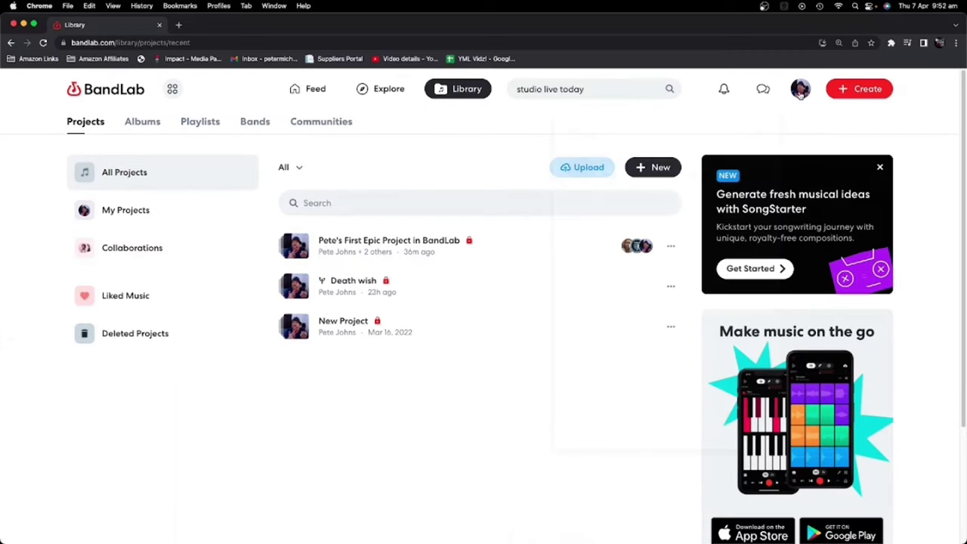
click(801, 93)
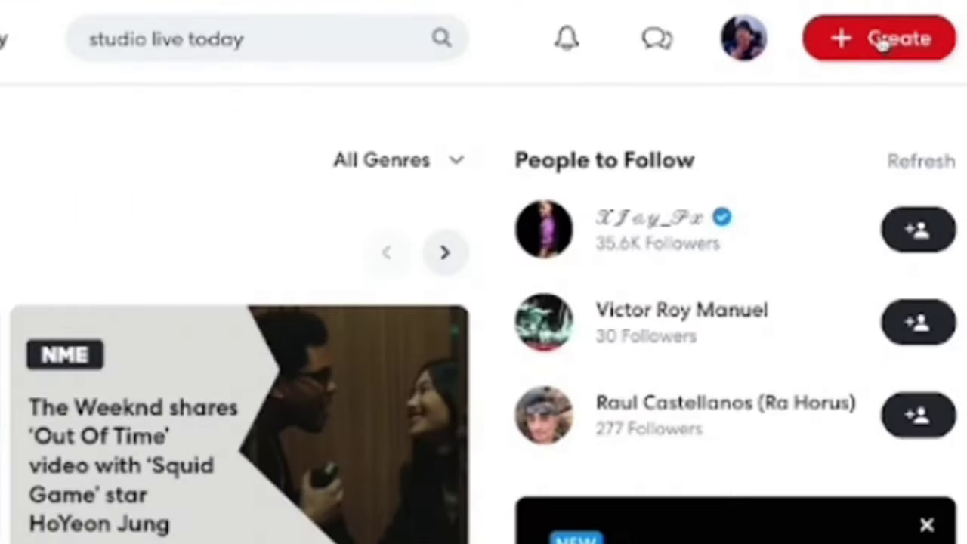
Create a new project with an Instruments track and exit it back to the Library
click(888, 42)
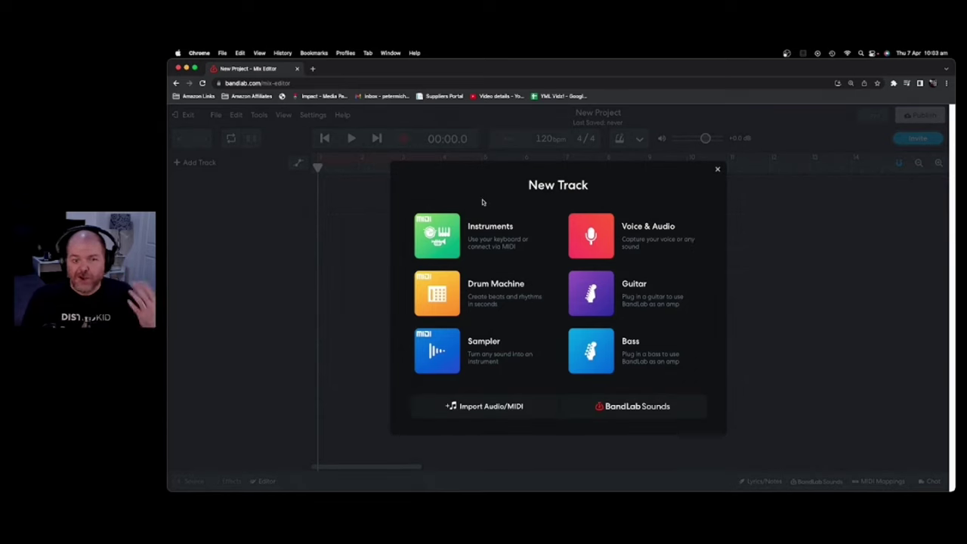
click(437, 239)
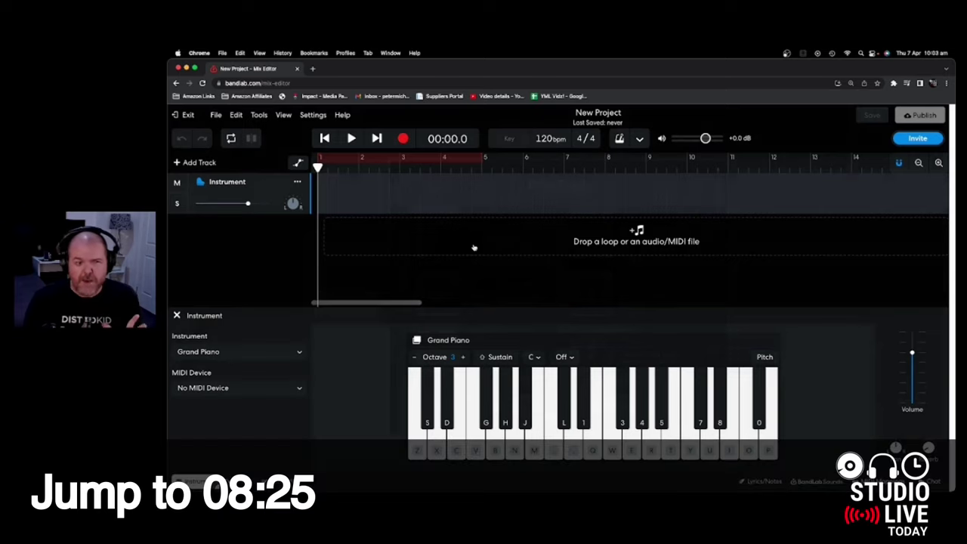
click(187, 116)
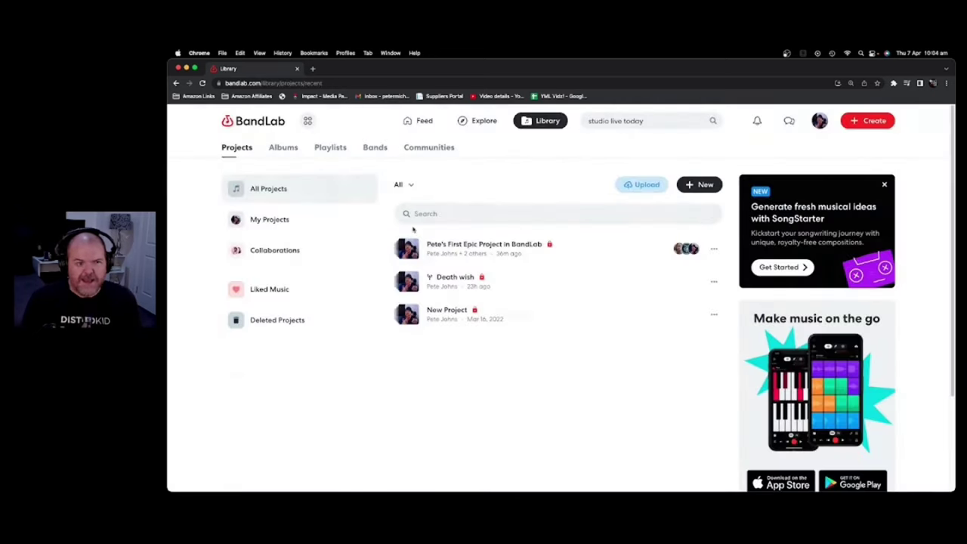
Open the most recent Library project in the Mix Editor and look at its instrument, effects and MIDI editor views
click(470, 246)
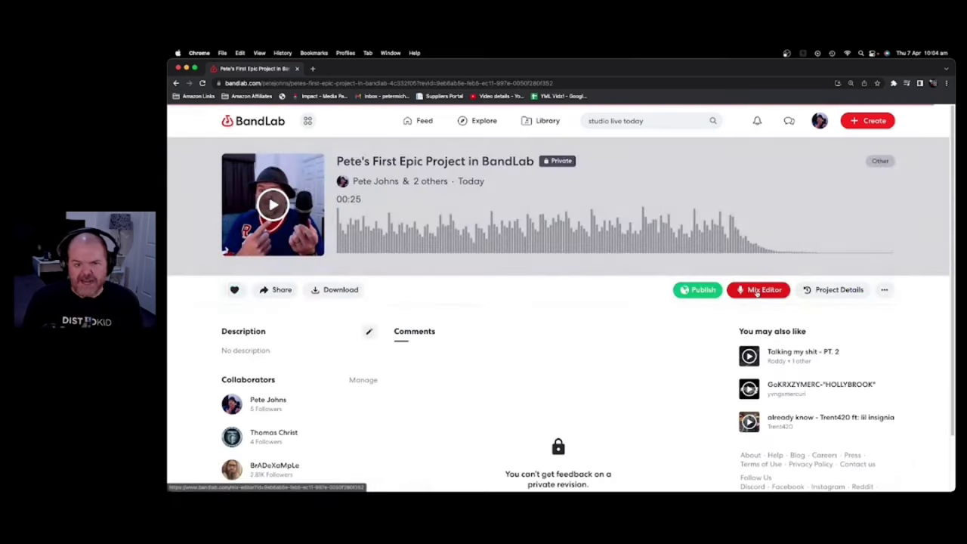
click(757, 292)
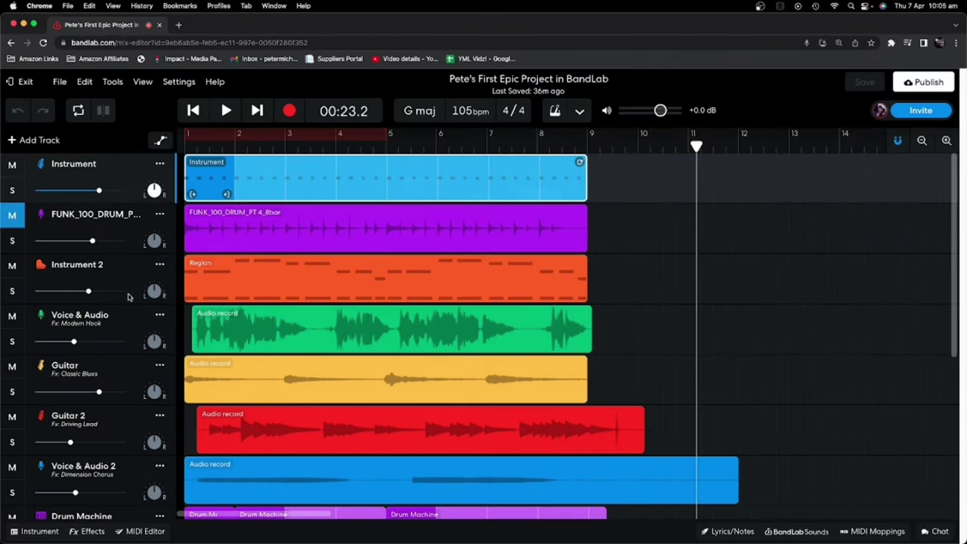
click(34, 532)
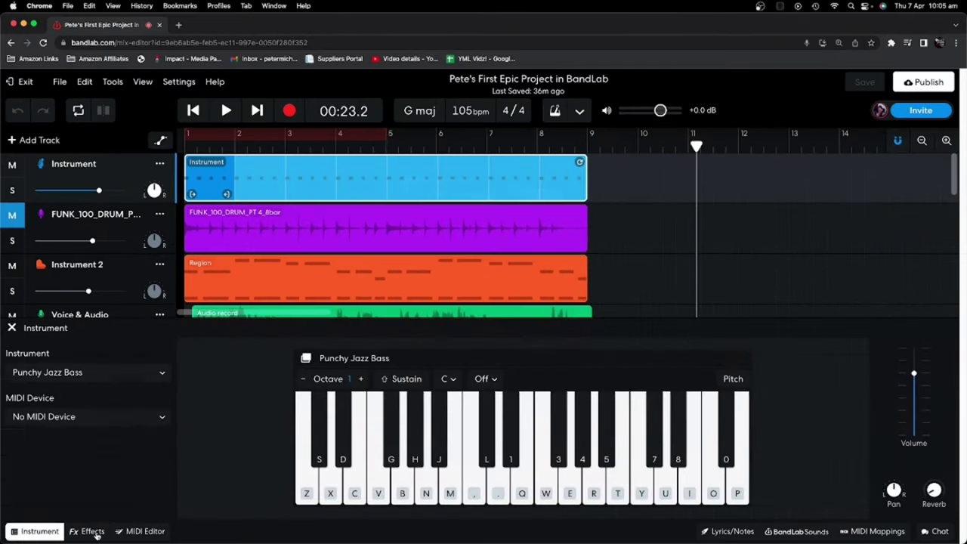
click(88, 532)
click(136, 532)
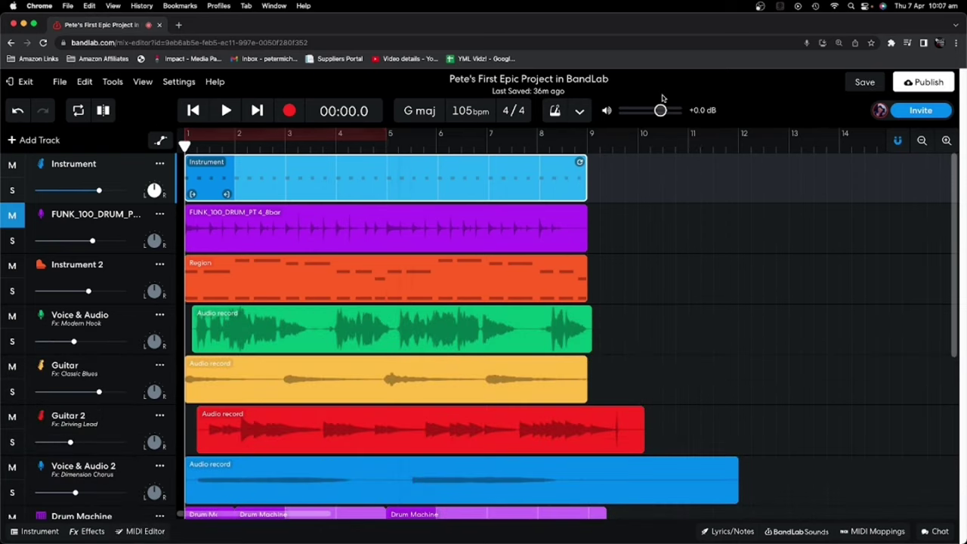
Undo and redo the last change, and switch looping of the first four bars on and off
click(12, 112)
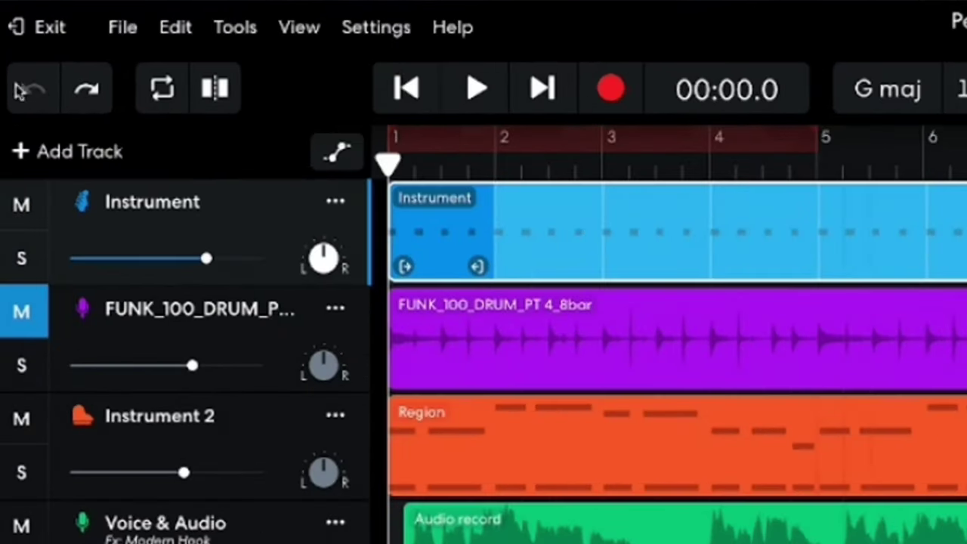
click(89, 94)
click(163, 89)
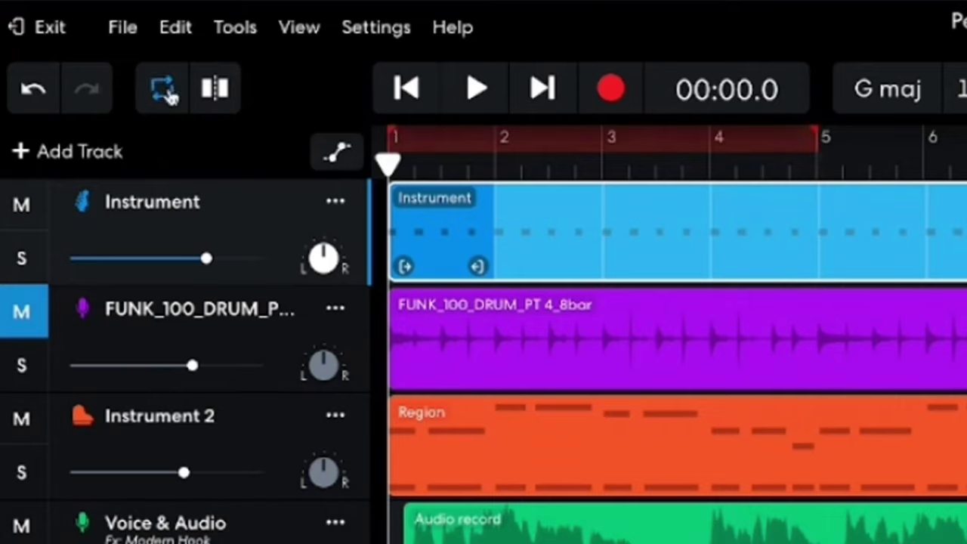
mouse_move(816, 132)
mouse_down()
mouse_move(960, 146)
mouse_move(818, 144)
mouse_up()
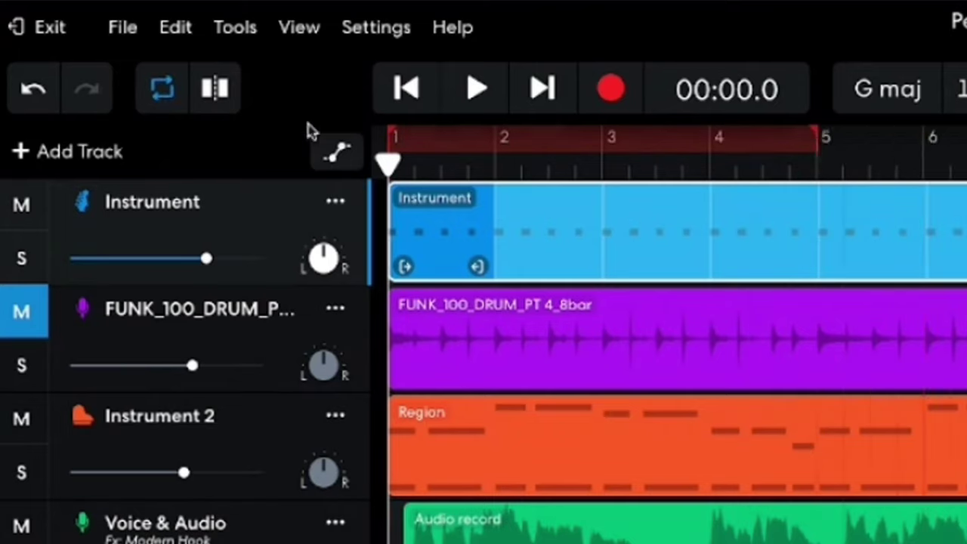
click(162, 92)
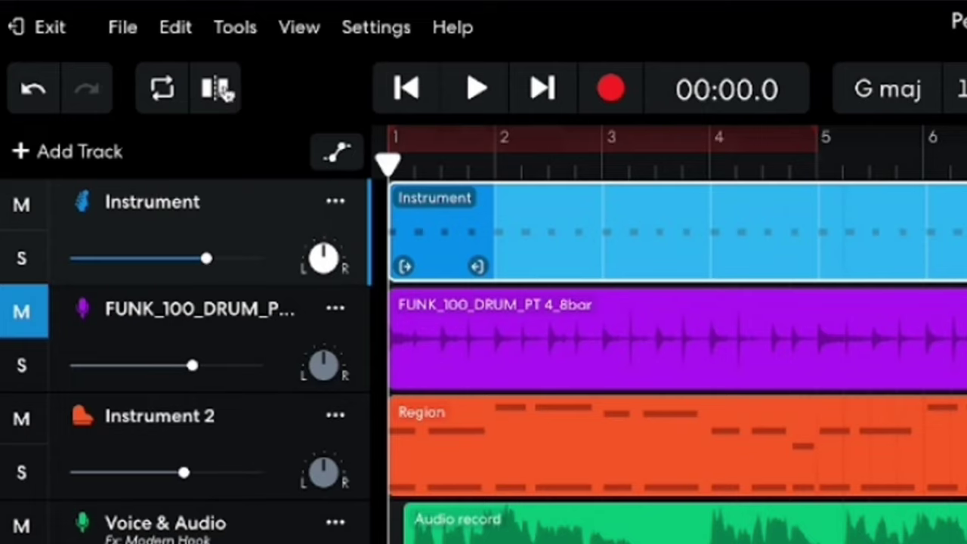
Move the playhead to bar 3, return it to the project start, and jump it to the project end
drag(389, 159, 602, 145)
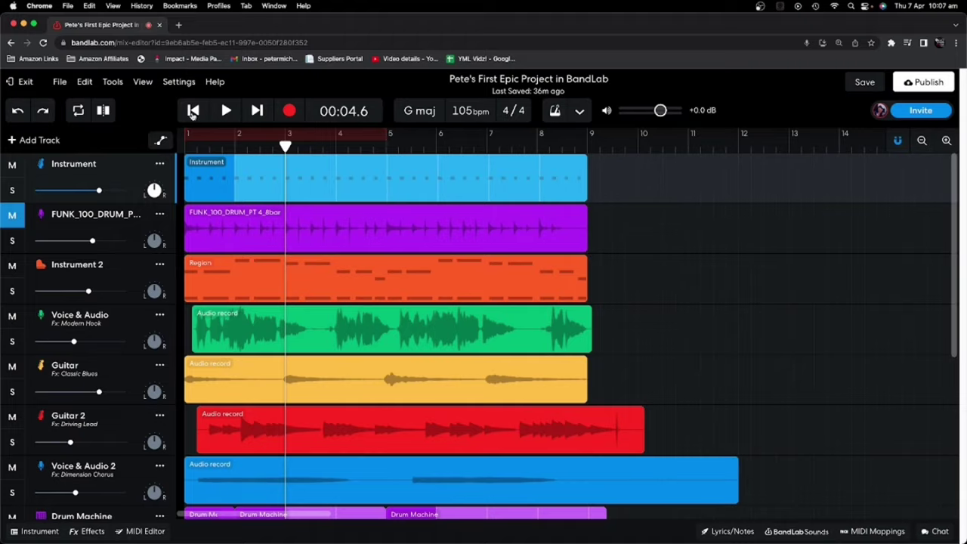
click(193, 110)
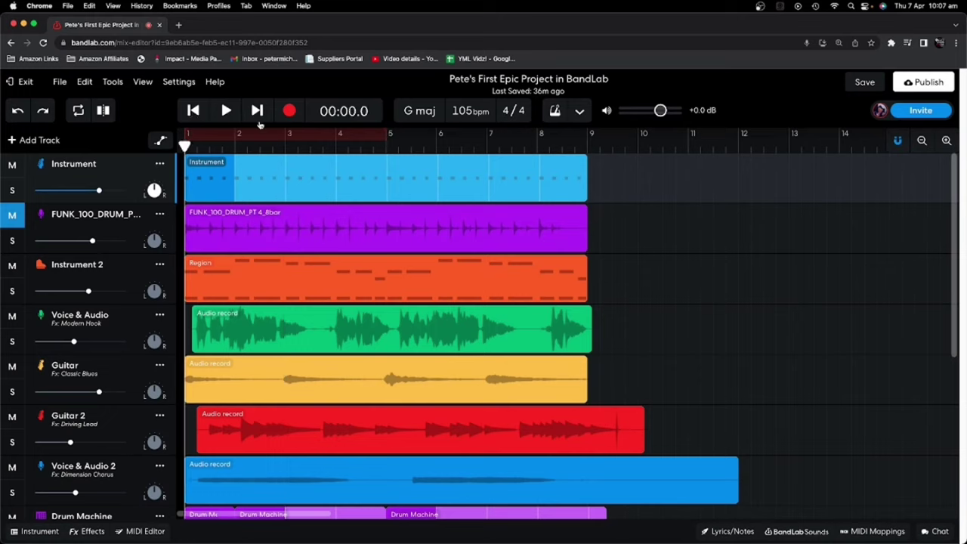
click(257, 114)
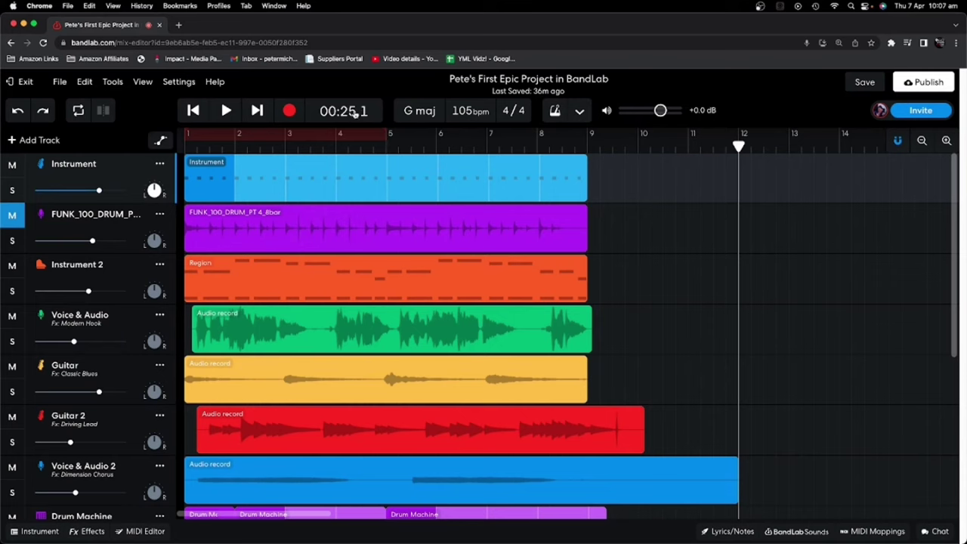
Switch the time display to Beats and Measures and back to Minutes and Seconds
click(353, 112)
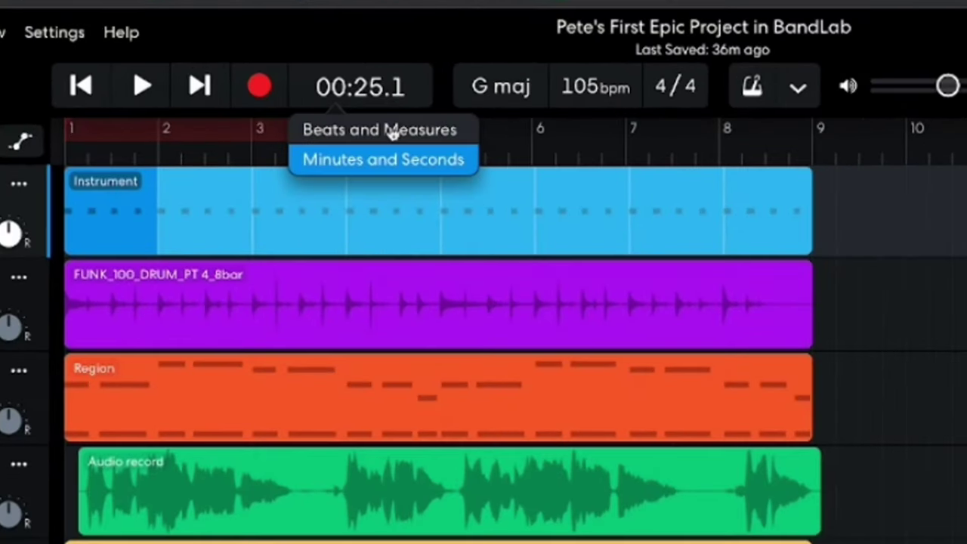
click(361, 136)
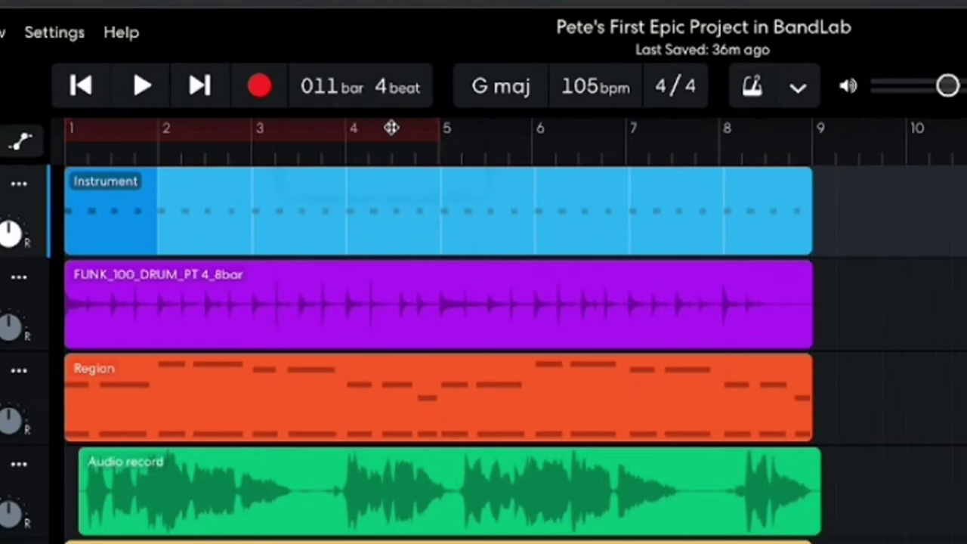
click(382, 102)
click(390, 160)
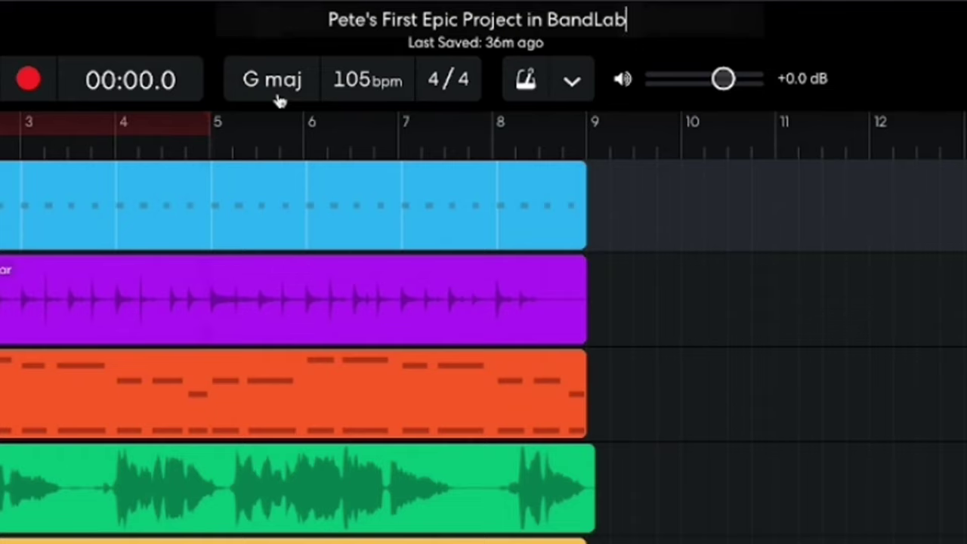
Examine the project's key, tempo and time signature options without changing them
click(278, 98)
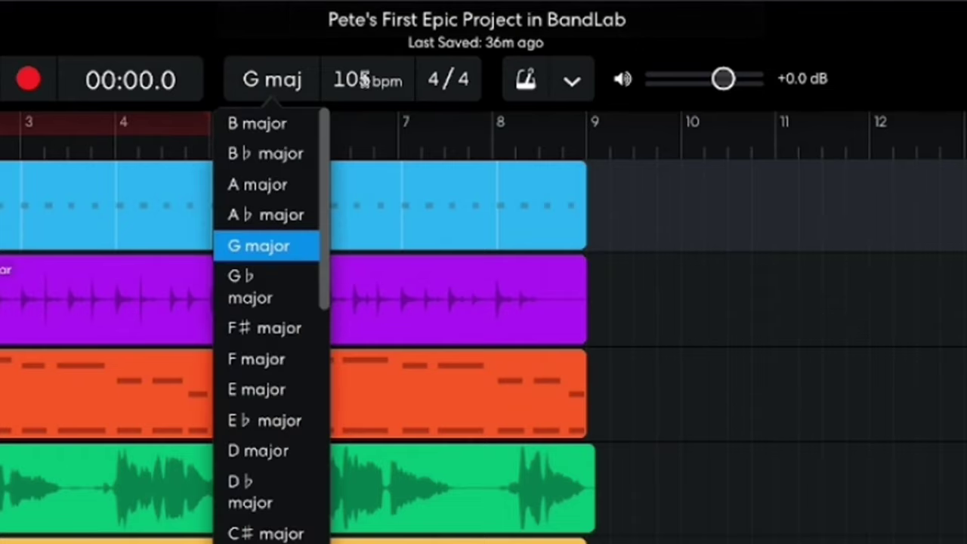
click(366, 79)
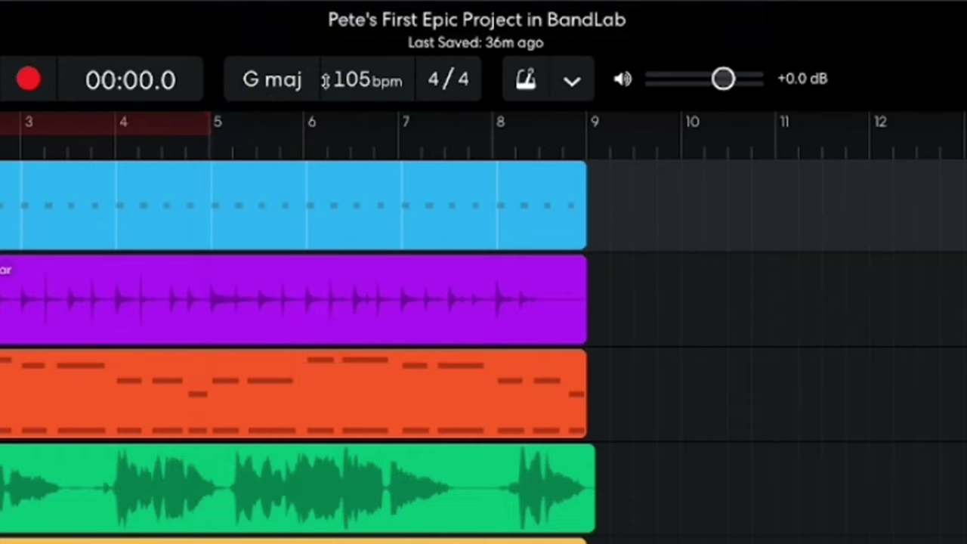
double_click(339, 80)
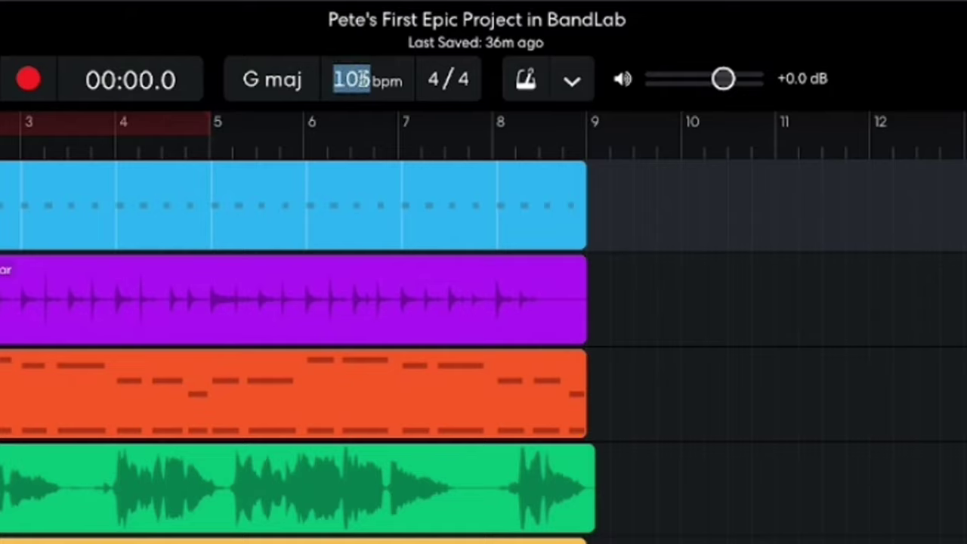
click(460, 81)
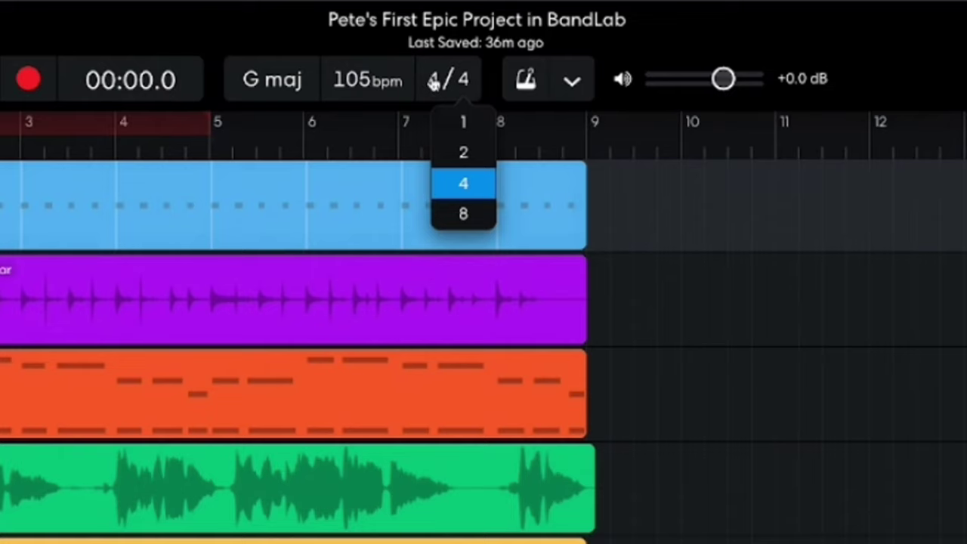
click(434, 81)
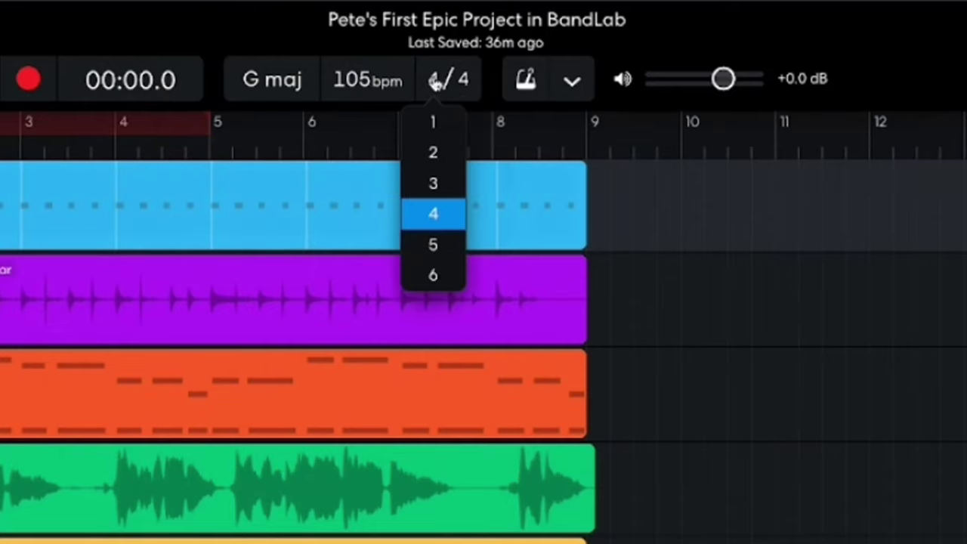
click(436, 82)
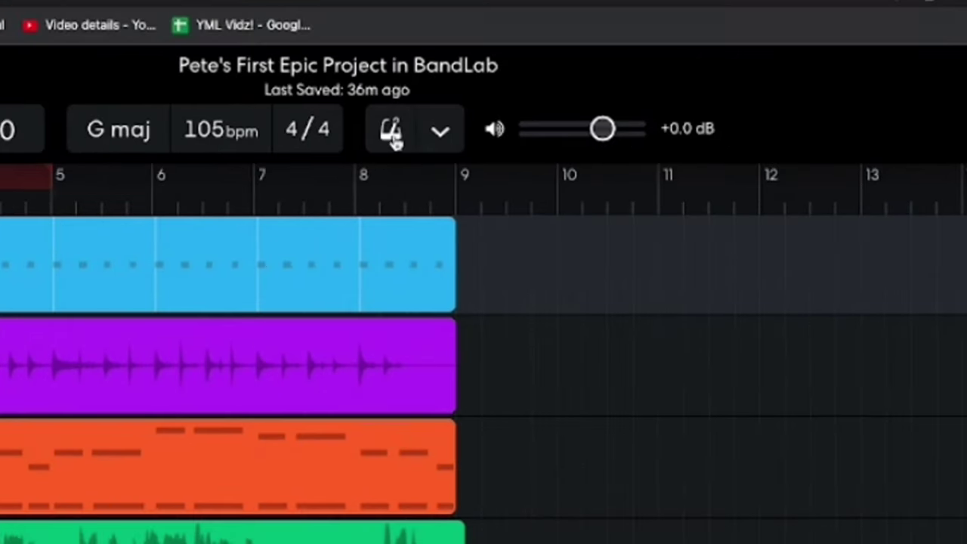
Check the tap tempo and metronome sound settings, lower the metronome volume slightly, and set the count-in duration to 2 Bars
click(393, 136)
click(442, 134)
click(294, 263)
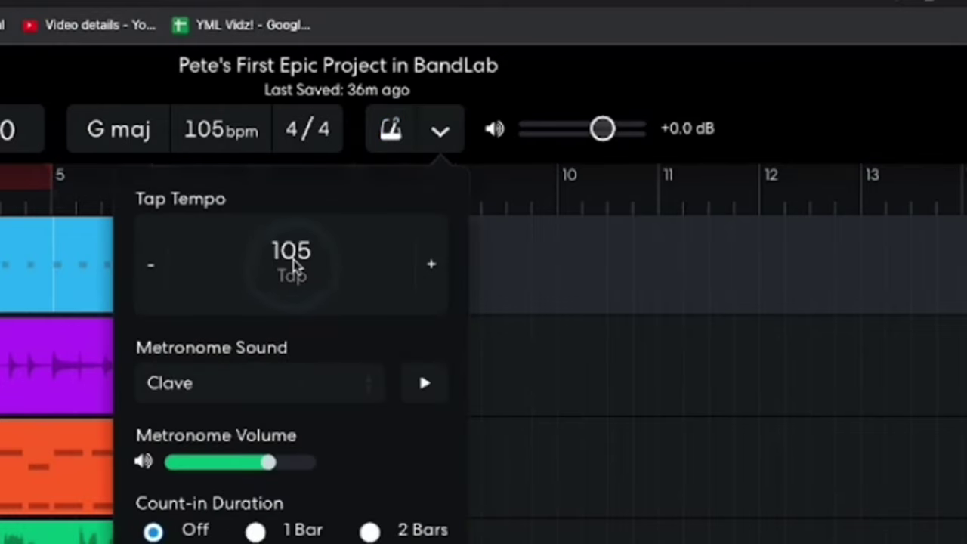
click(320, 391)
click(279, 394)
mouse_move(270, 463)
mouse_down()
mouse_move(241, 464)
mouse_move(255, 463)
mouse_up()
click(256, 532)
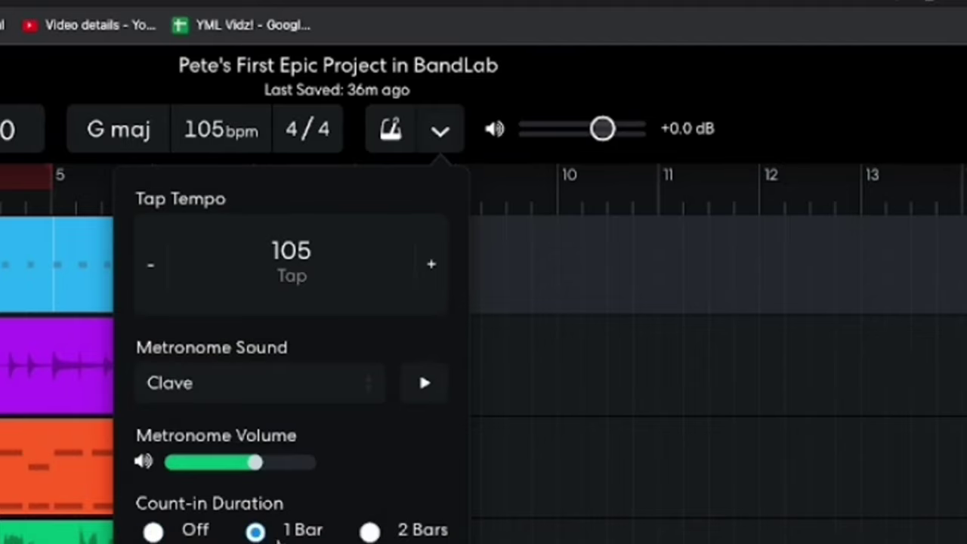
click(371, 532)
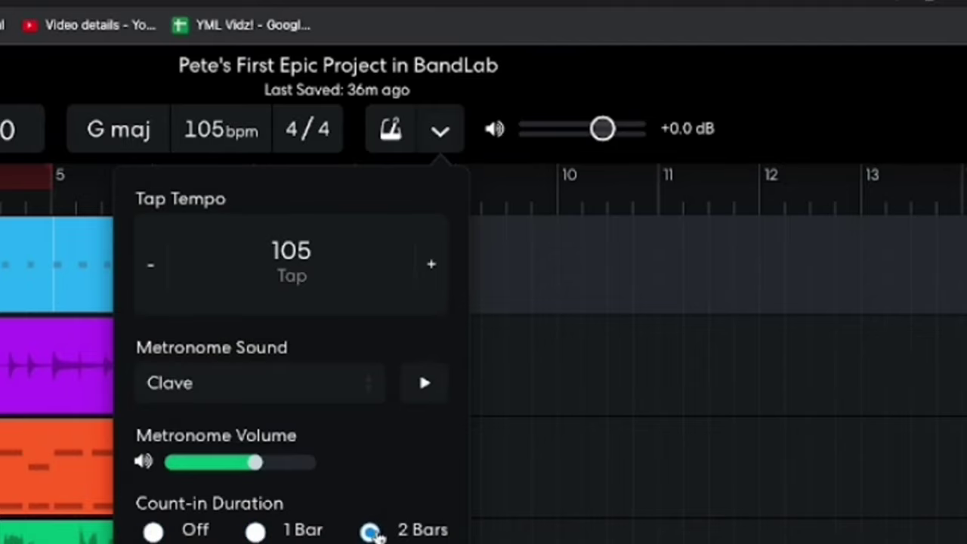
Lower the master volume to -19.5 dB and reset it to 0.0 dB
drag(603, 129, 514, 121)
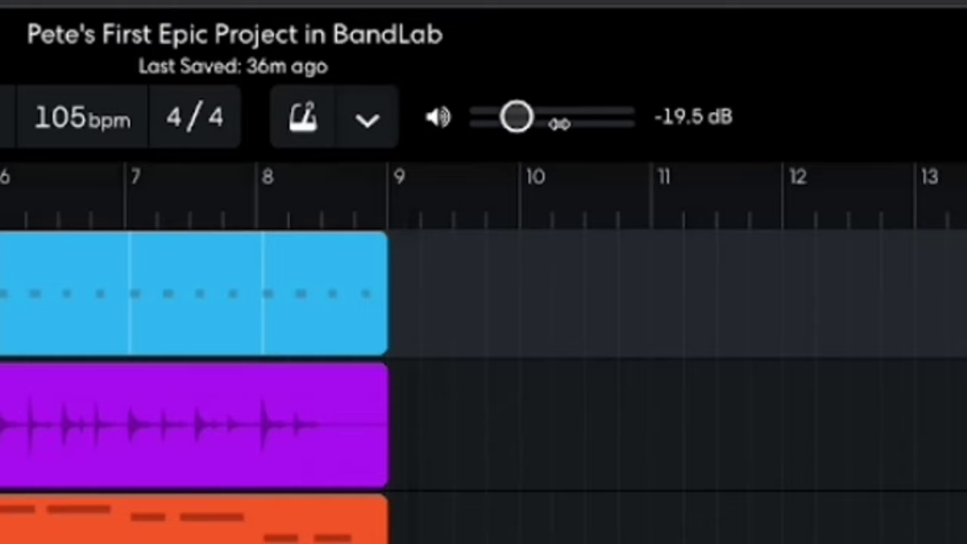
double_click(559, 121)
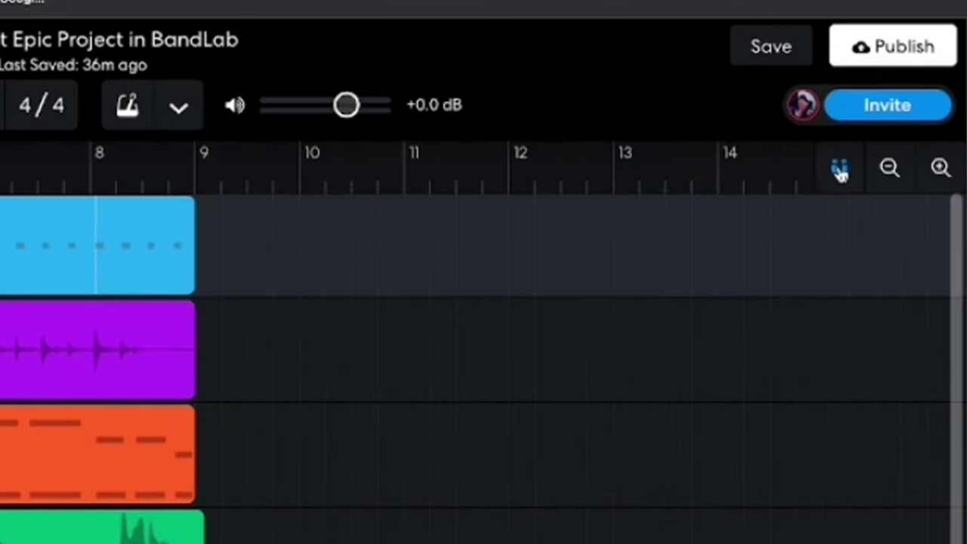
Try shifting a region slightly with snap to grid turned off, and turn snapping back on
click(897, 141)
mouse_move(180, 211)
mouse_down()
mouse_move(306, 212)
mouse_move(178, 211)
mouse_up()
click(837, 164)
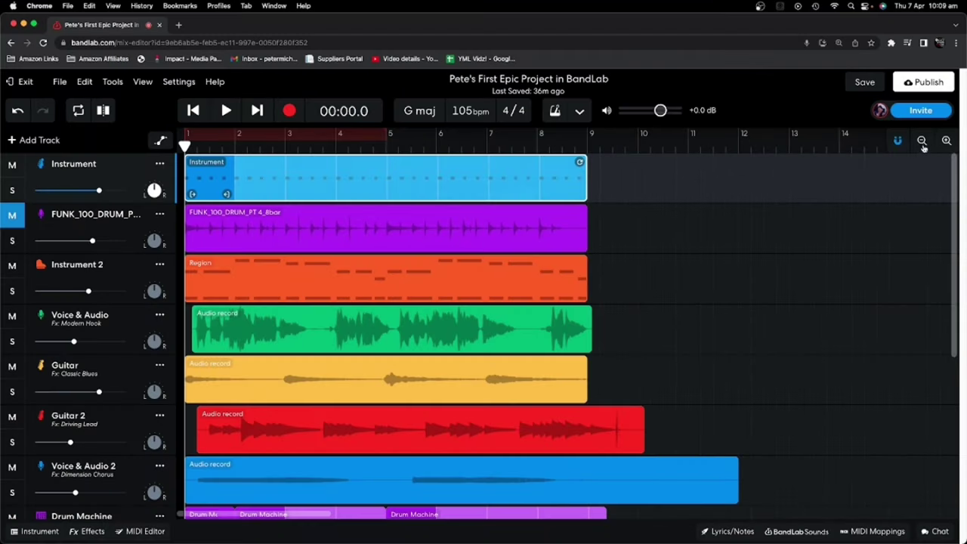
Examine the arrangement at wider and closer timeline zoom levels, down through the tracks and along its length
click(889, 167)
click(889, 167)
click(889, 167)
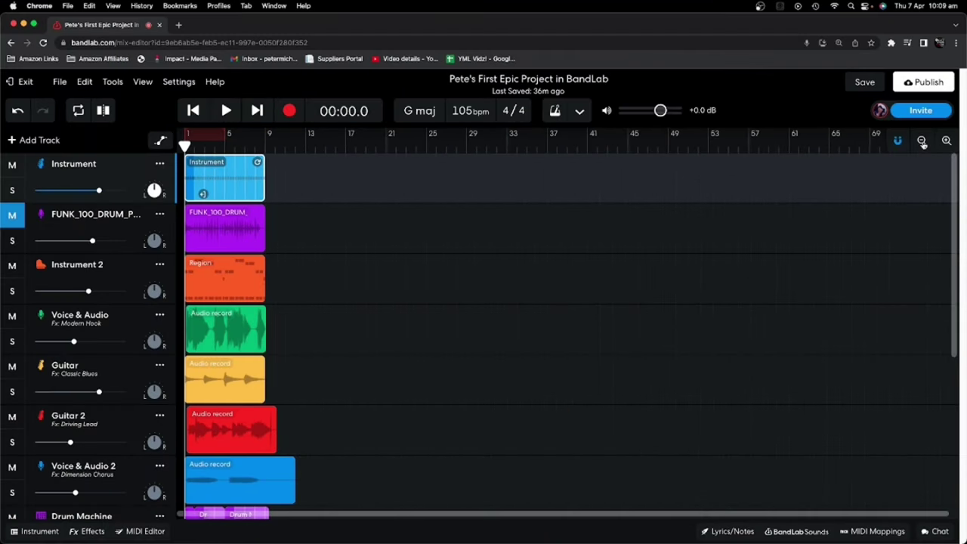
click(946, 142)
click(946, 142)
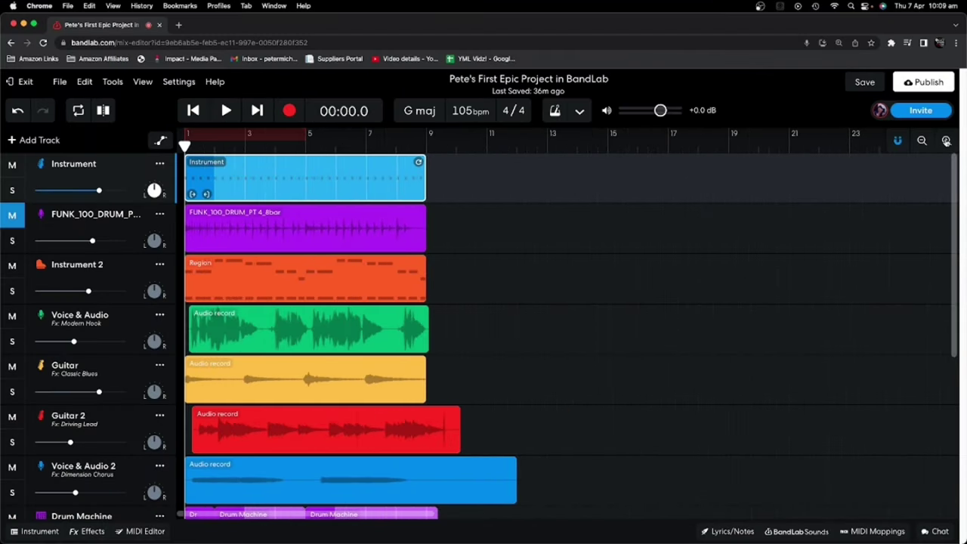
click(946, 142)
click(946, 141)
scroll(956, 300, down, 2)
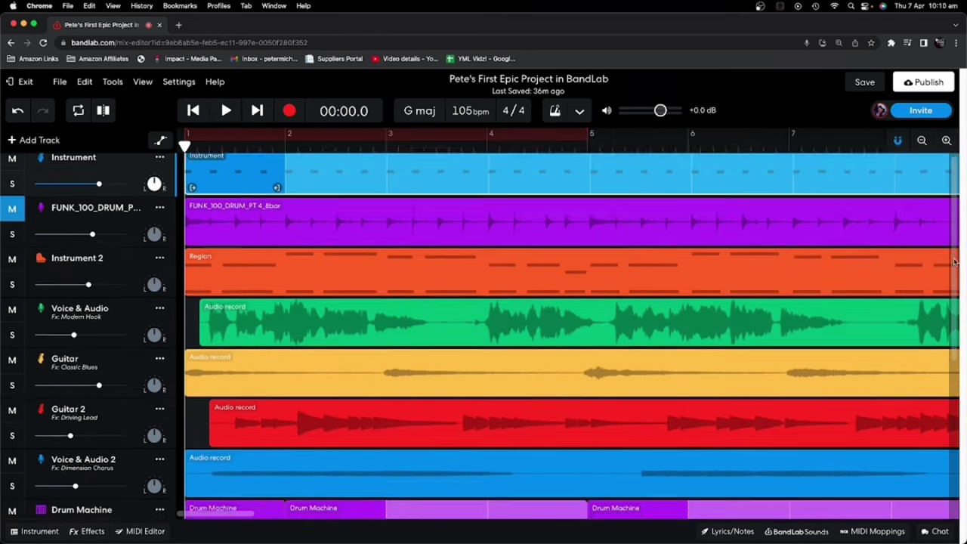
scroll(956, 300, down, 3)
scroll(631, 283, up, 5)
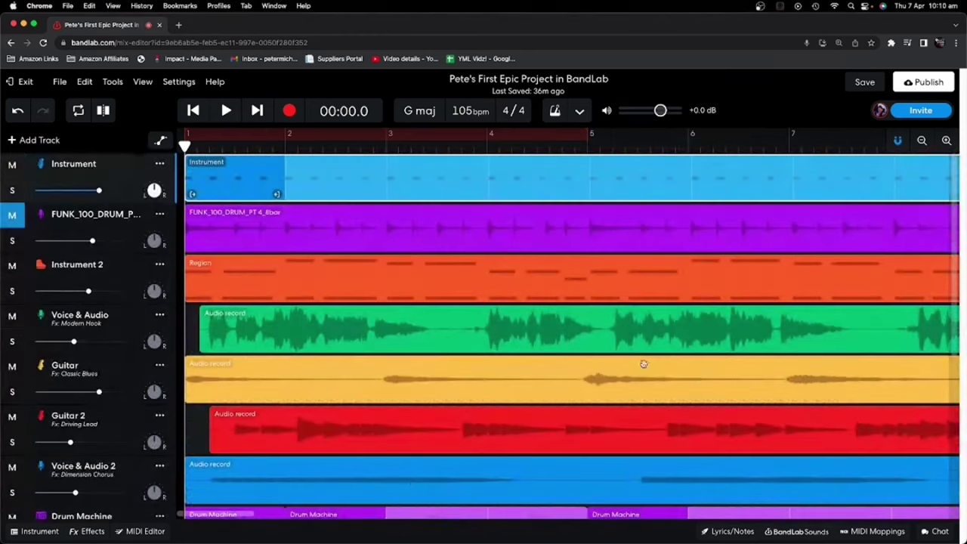
drag(234, 515, 261, 511)
Turn on looping for the project and check which track types are available for a new track
click(77, 110)
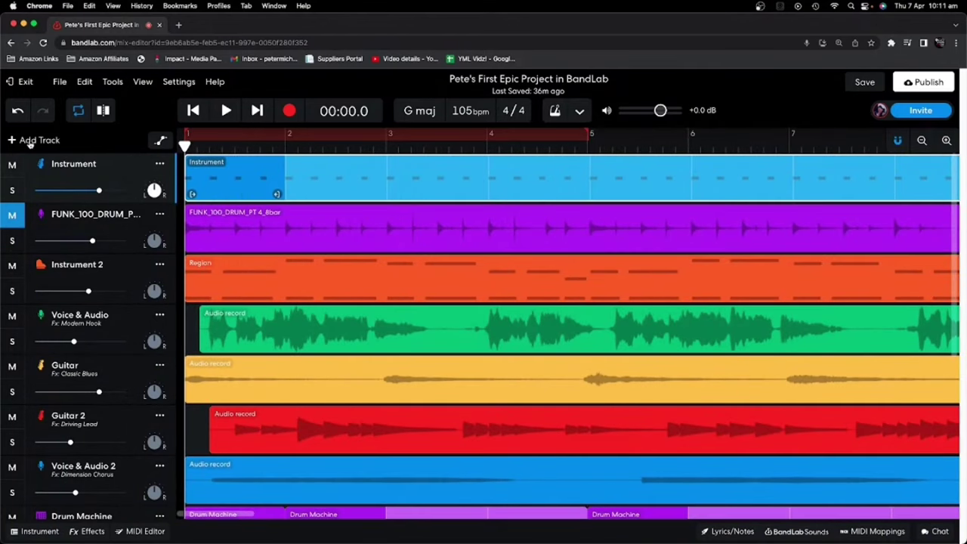
click(32, 141)
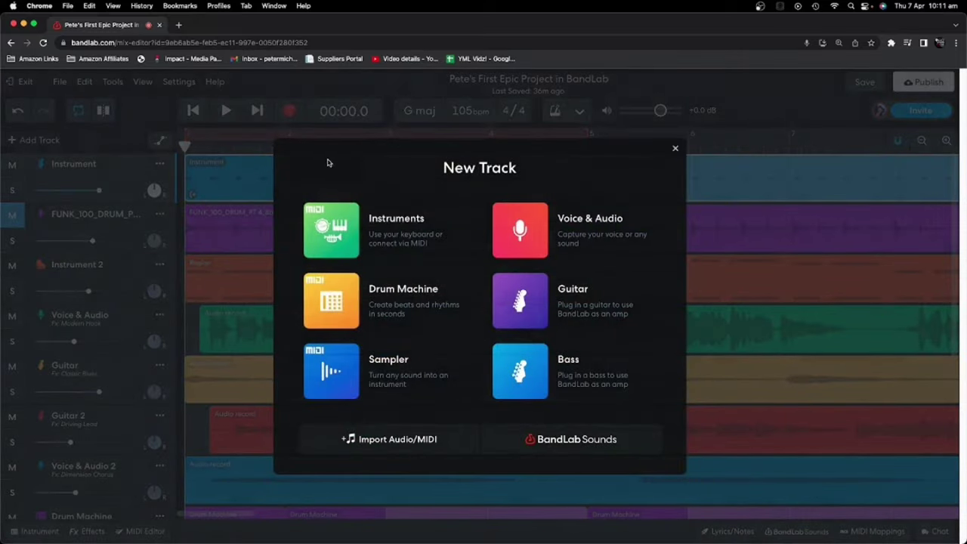
click(209, 145)
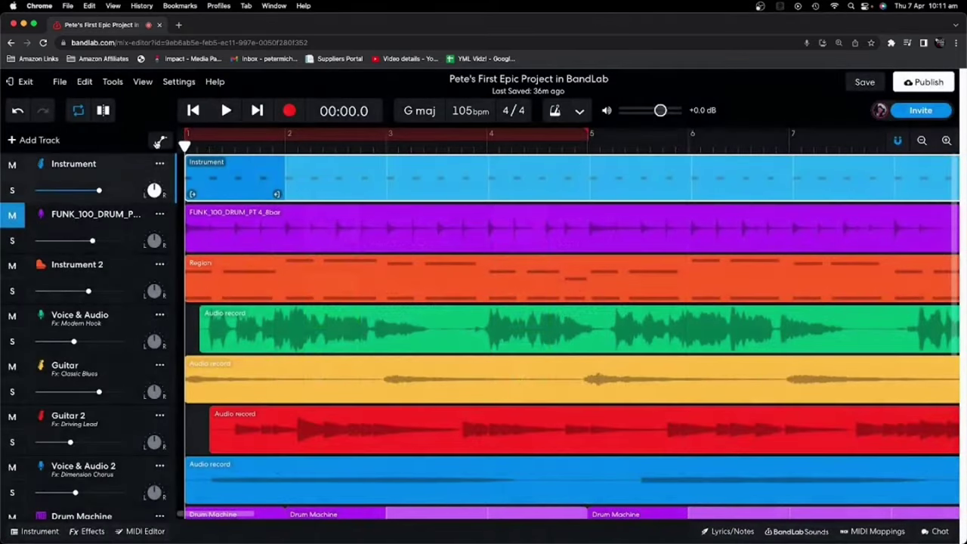
Show track automation, check the automation parameters offered for the Instrument track, and hide automation again
click(159, 141)
click(336, 219)
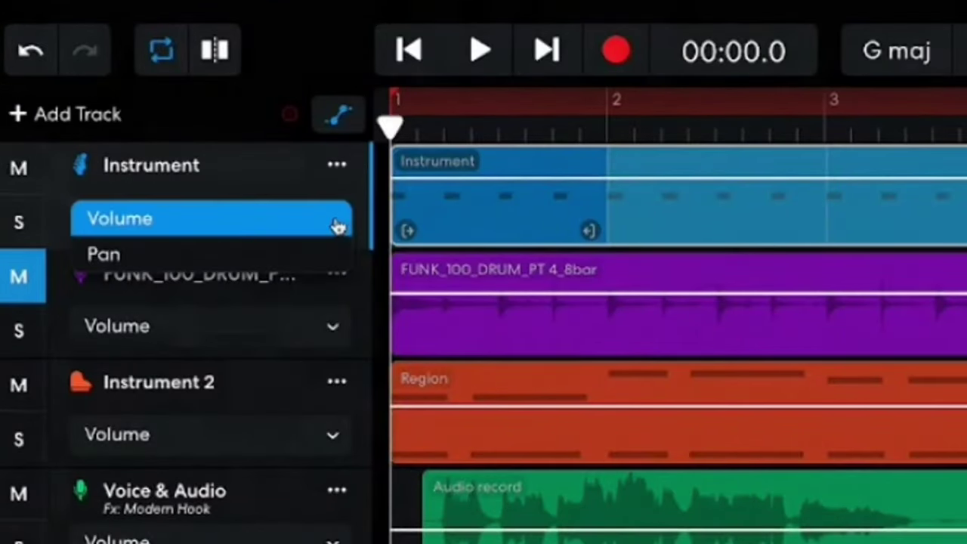
click(339, 221)
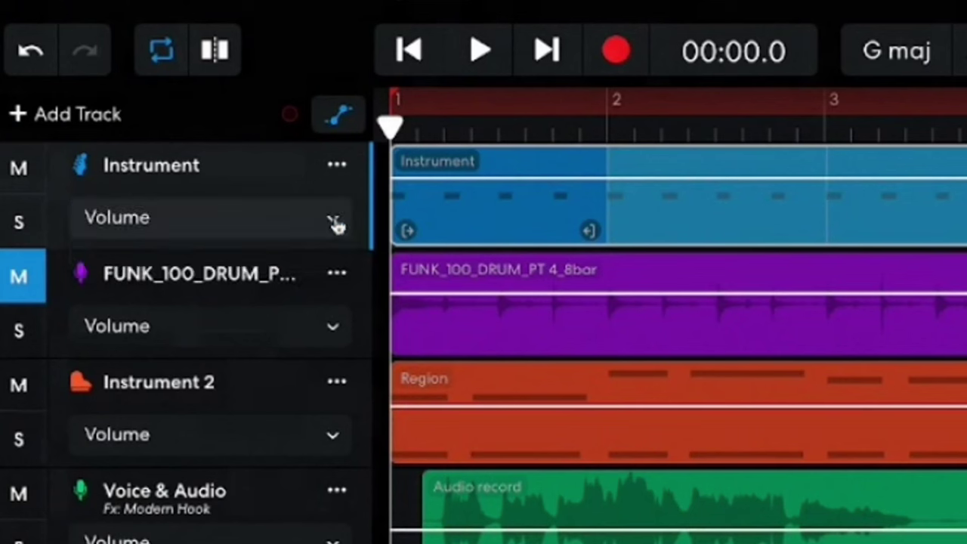
click(339, 111)
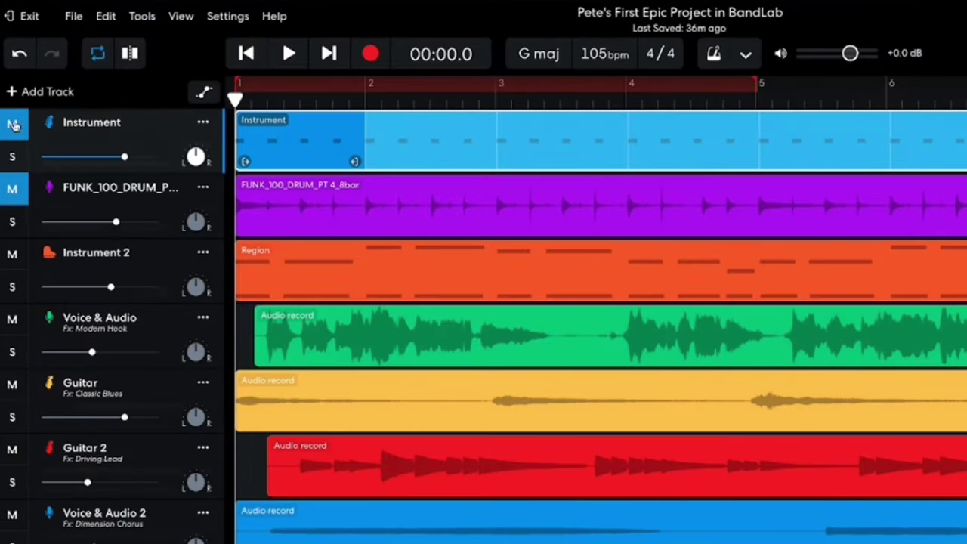
Try soloing the Instrument track, turn solo back off, and raise the track's volume slightly
click(16, 157)
click(17, 157)
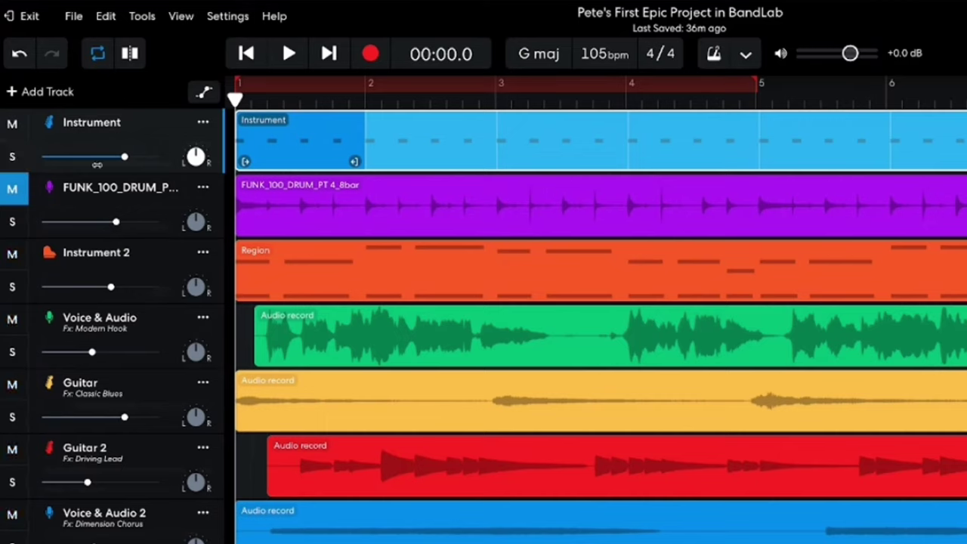
mouse_move(124, 157)
mouse_down()
mouse_move(106, 157)
mouse_move(132, 157)
mouse_up()
Rename the Instrument track with the creator's first name in possessive form followed by "Track", and adjust its pan slightly
drag(126, 121, 35, 126)
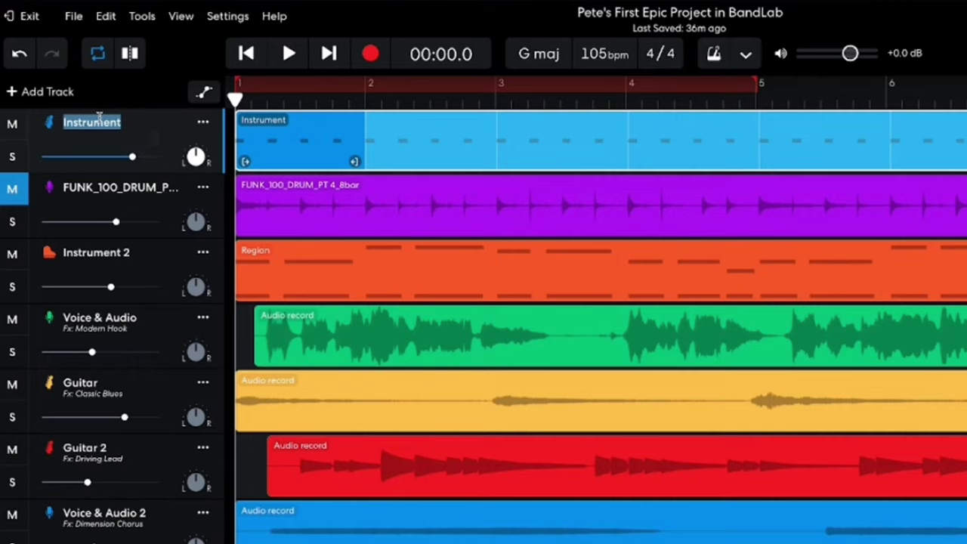
text(Pete's Track)
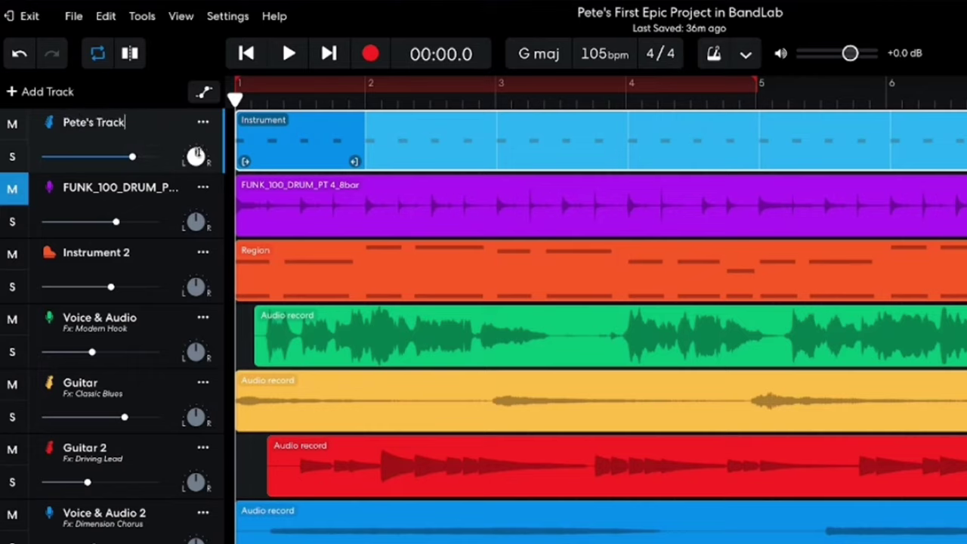
drag(195, 157, 195, 155)
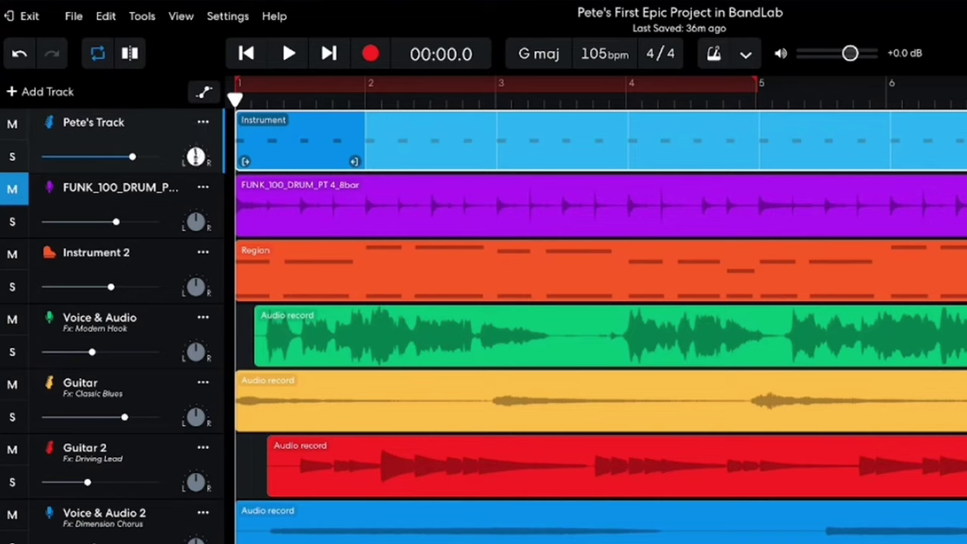
Check the first track's options and browse the instrument categories available for its sound, keeping Punchy Jazz Bass
click(203, 124)
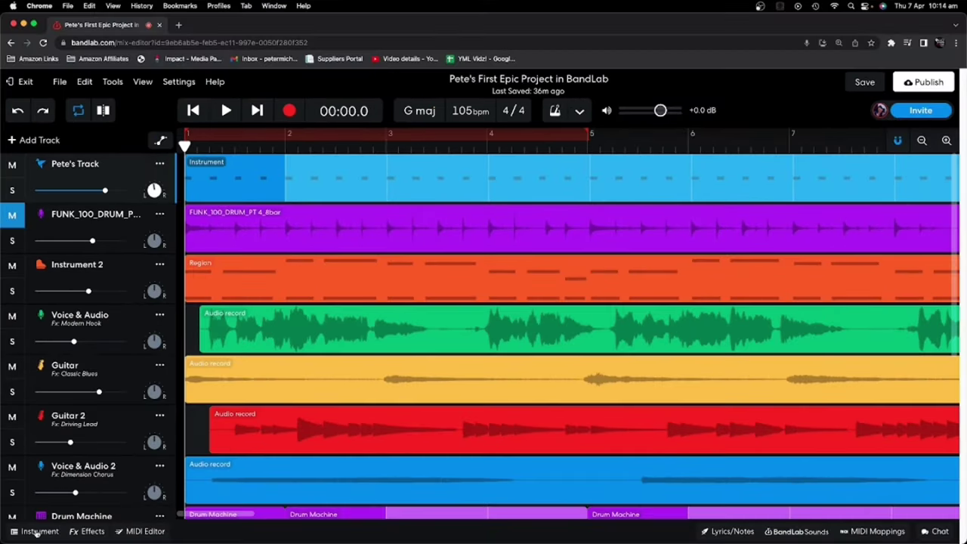
click(37, 532)
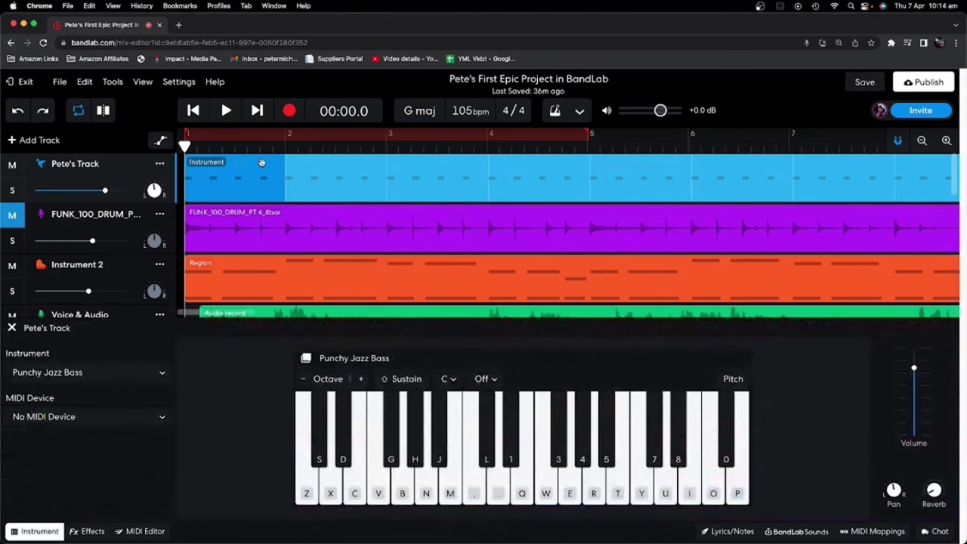
click(163, 380)
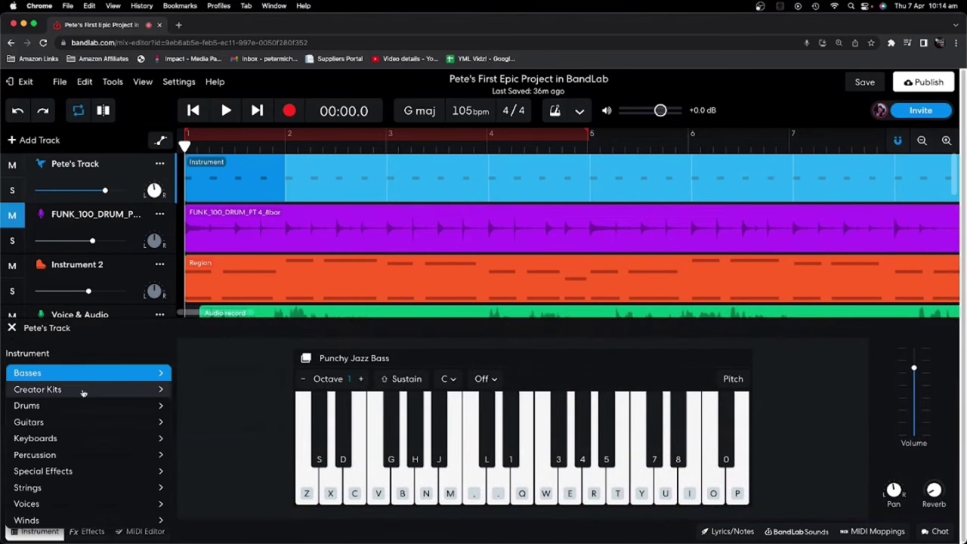
mouse_move(81, 421)
click(244, 380)
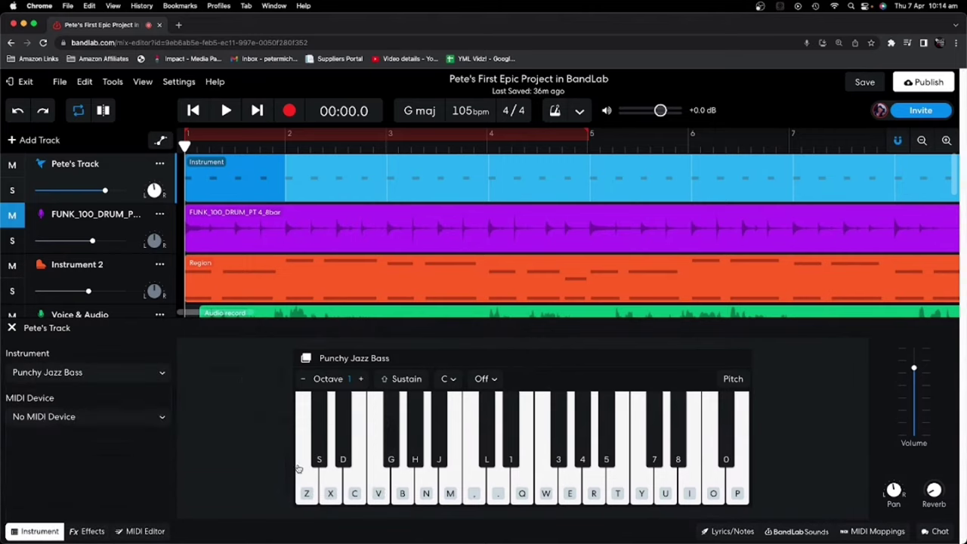
Check the source settings of the FUNK_100_DRUM_PT 4_8bar track and keep Scarlett 2i2 USB as its audio input
click(179, 230)
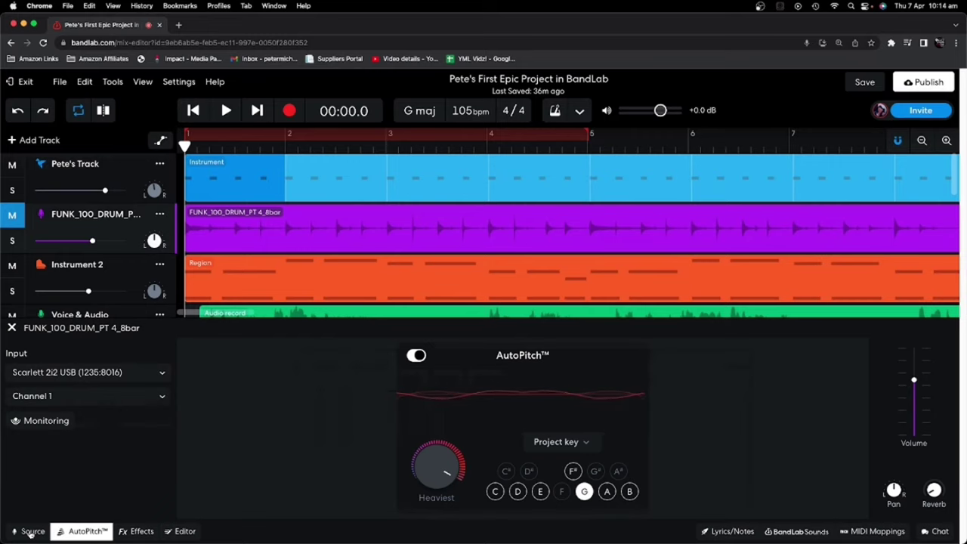
click(32, 531)
click(160, 374)
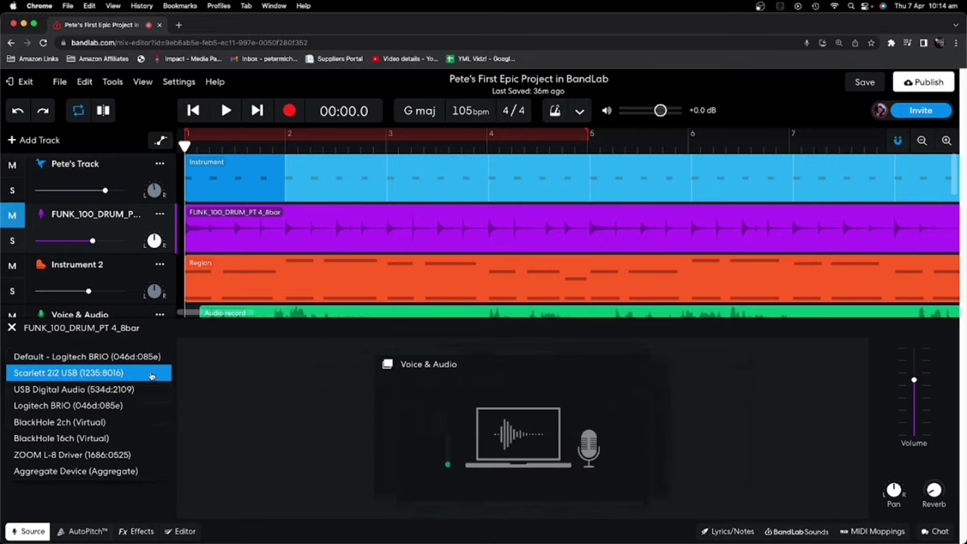
click(118, 373)
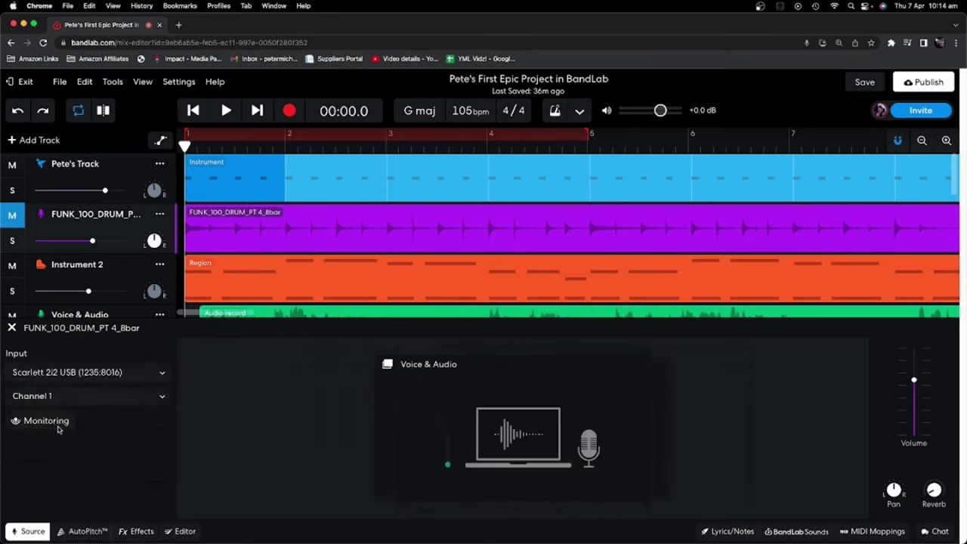
Check the drum track's AutoPitch, its effect presets, and the effects that can be added
click(86, 532)
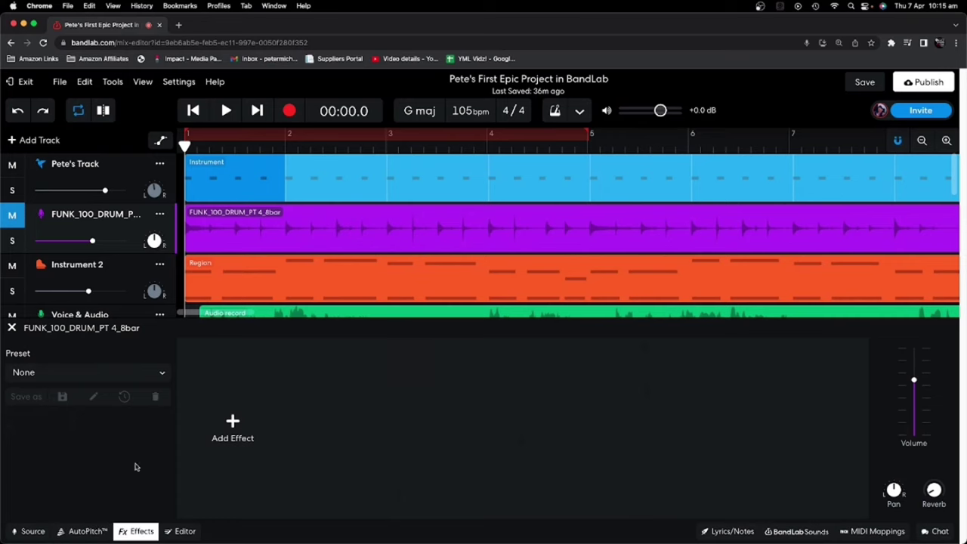
click(161, 372)
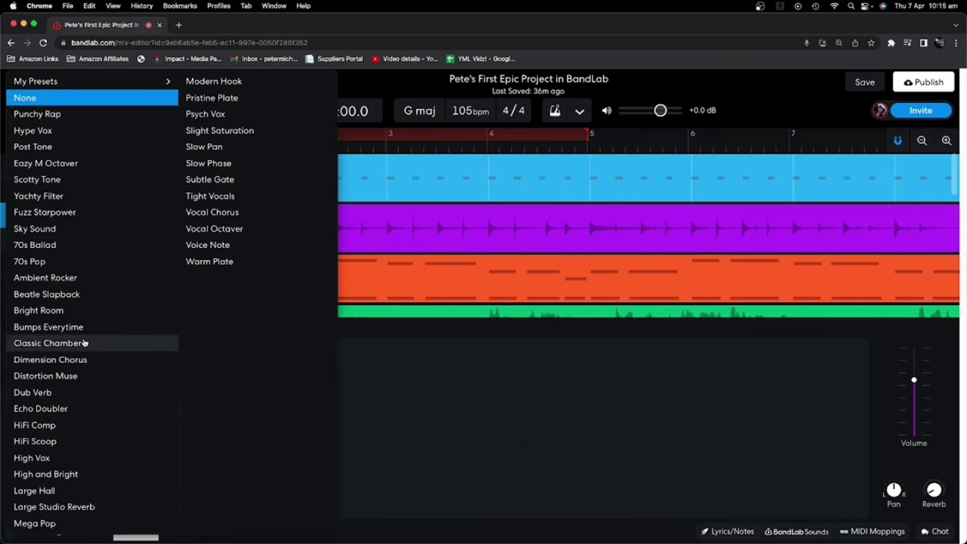
click(483, 449)
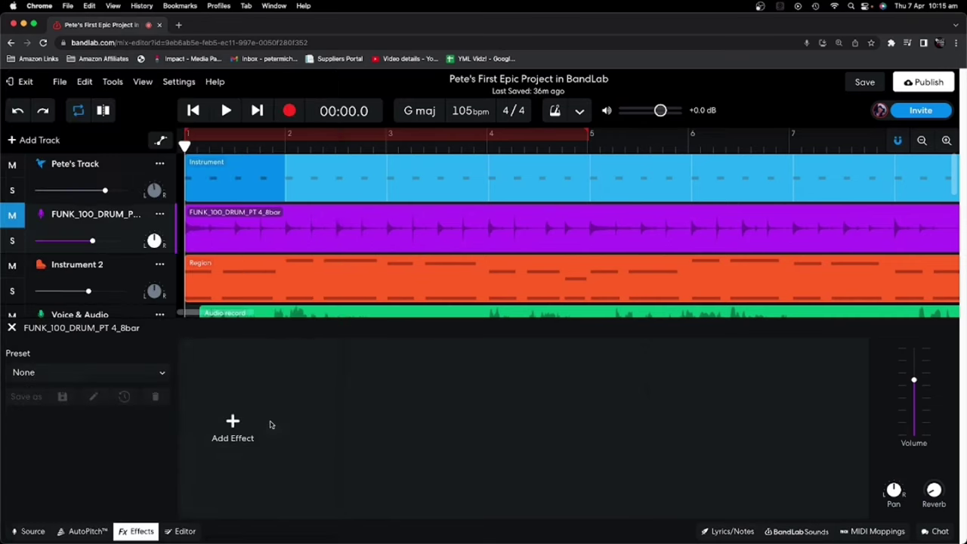
click(234, 421)
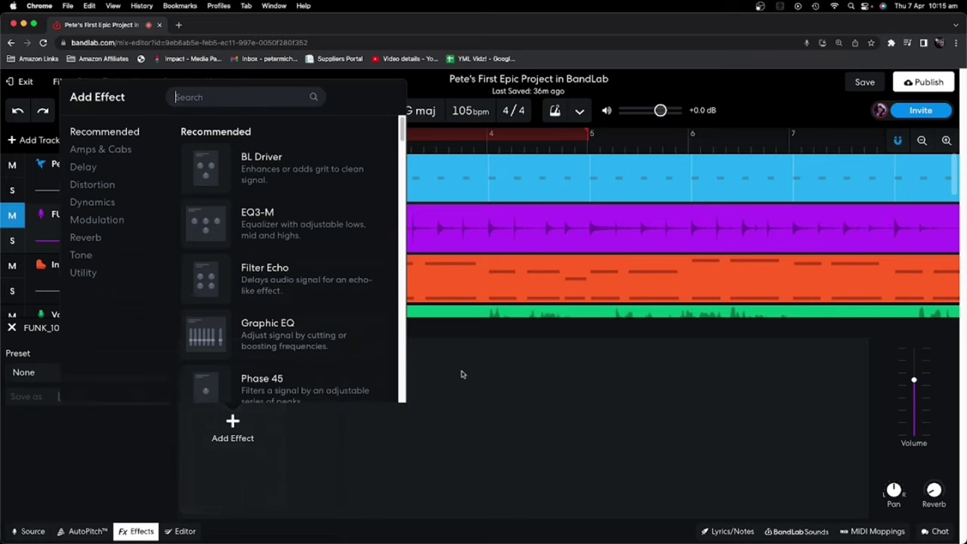
click(483, 381)
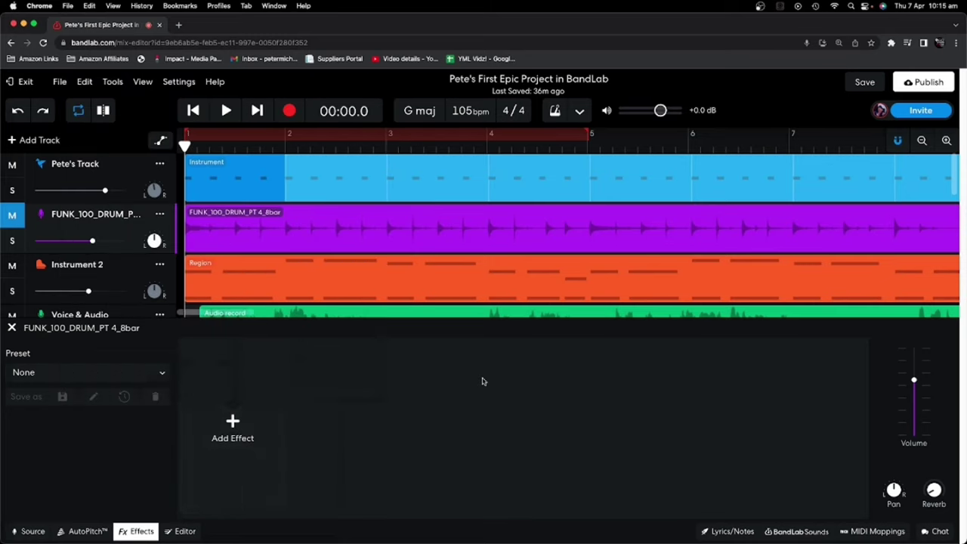
Compare the effects options of the first track and the drum track, and view the drum track's audio editor
click(171, 180)
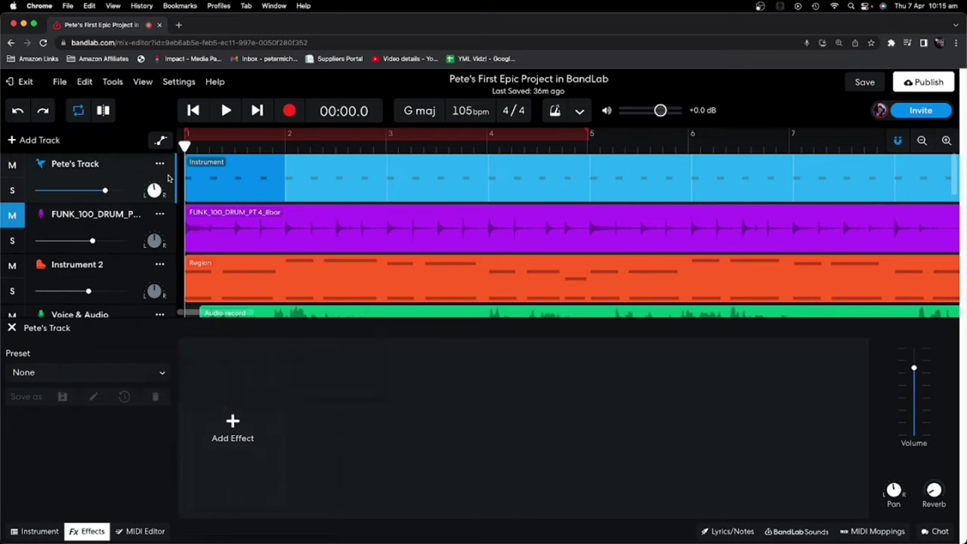
click(171, 229)
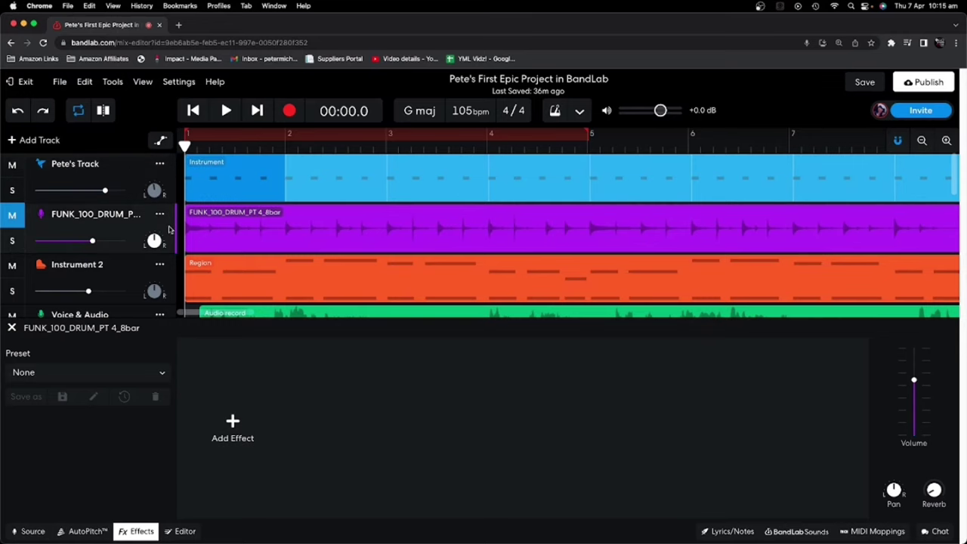
click(185, 532)
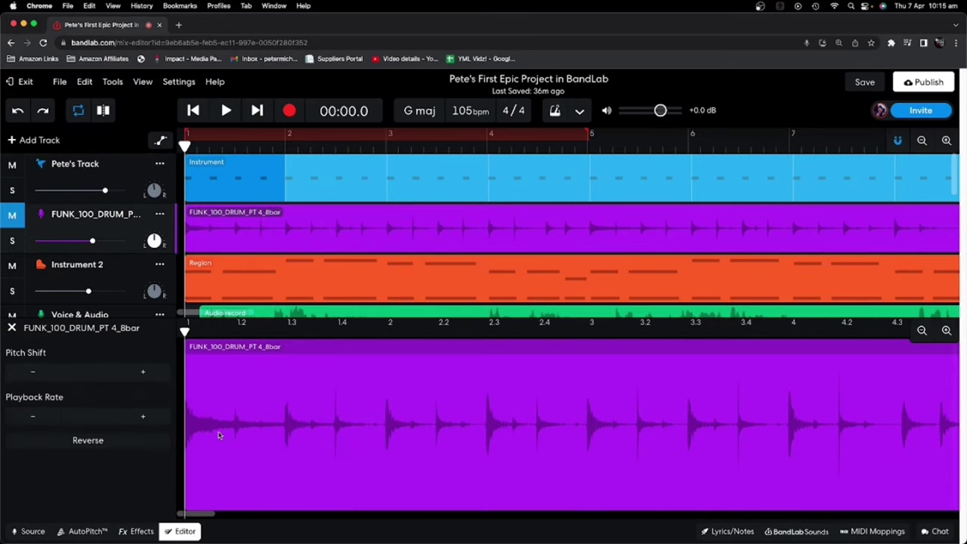
click(168, 178)
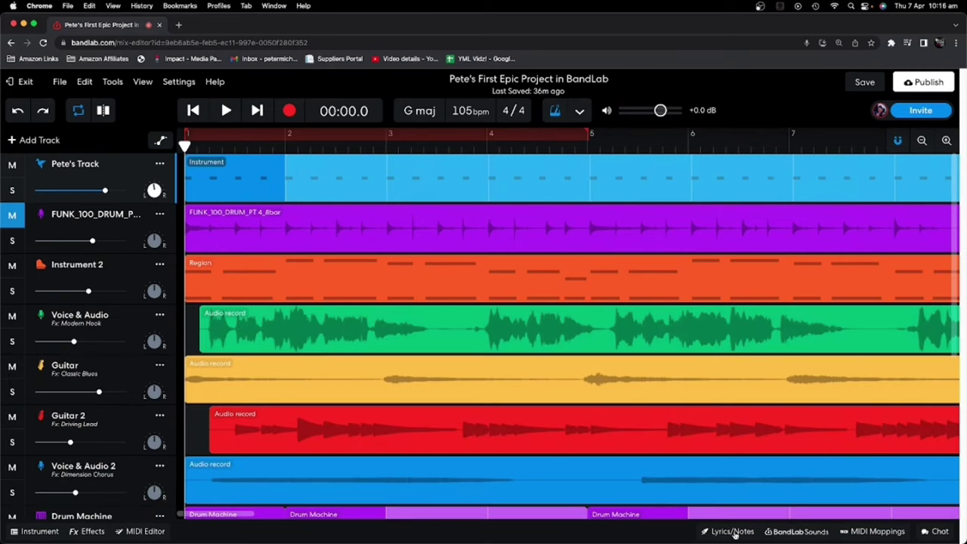
Look through the project's Lyrics/Notes, BandLab Sounds library, MIDI Mappings and Chat
click(729, 531)
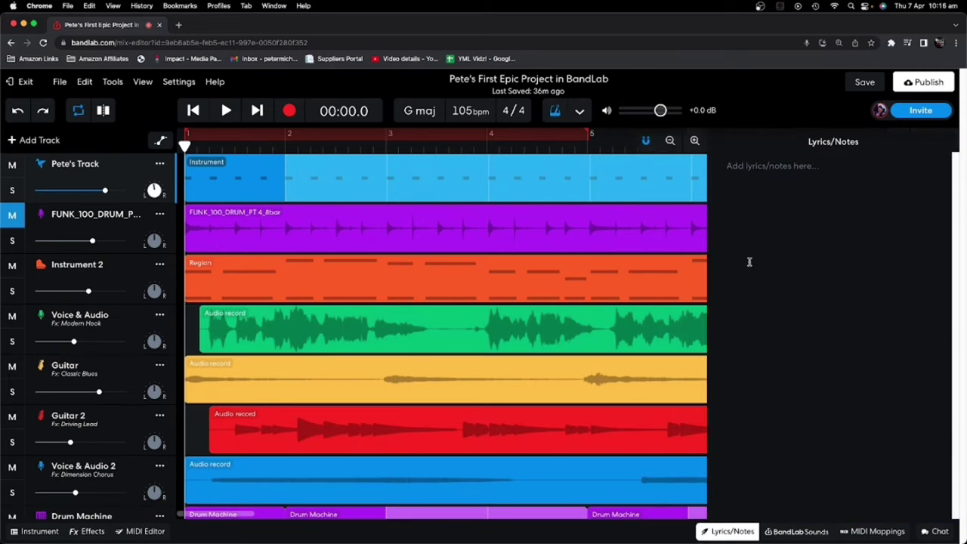
click(758, 162)
click(795, 533)
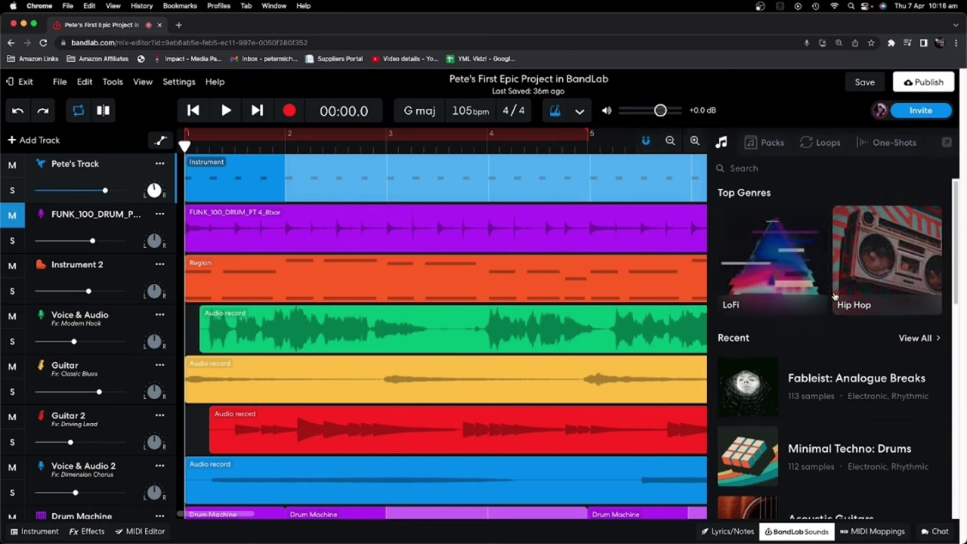
scroll(818, 257, down, 2)
scroll(817, 287, up, 2)
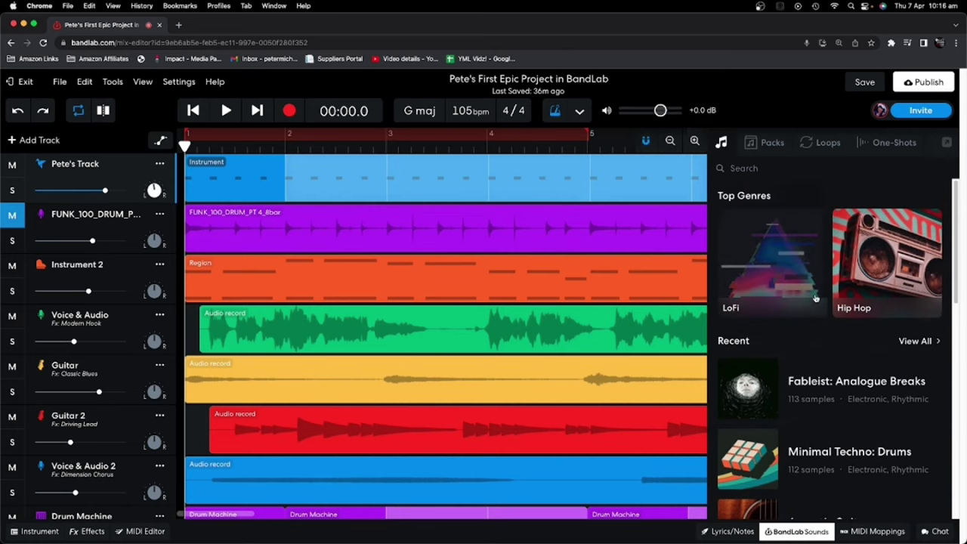
click(876, 532)
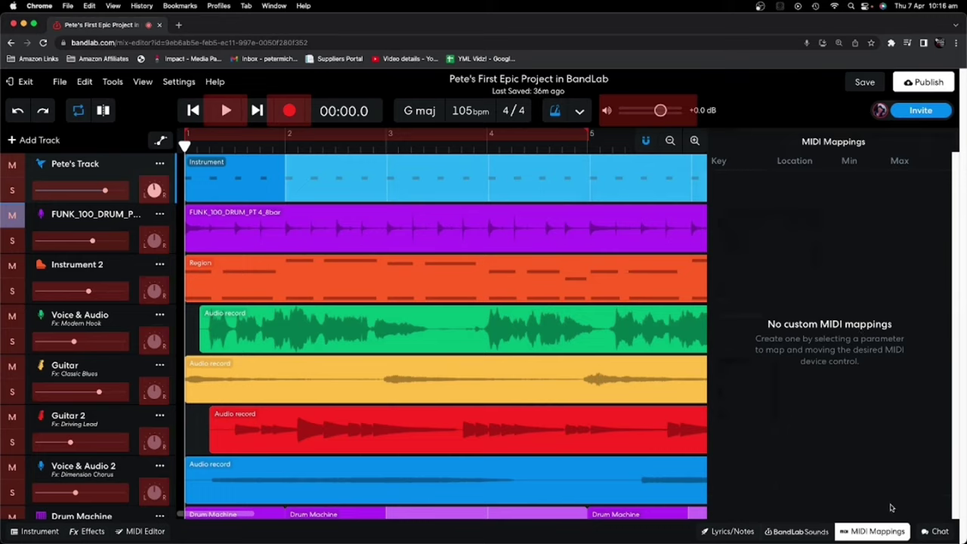
click(940, 532)
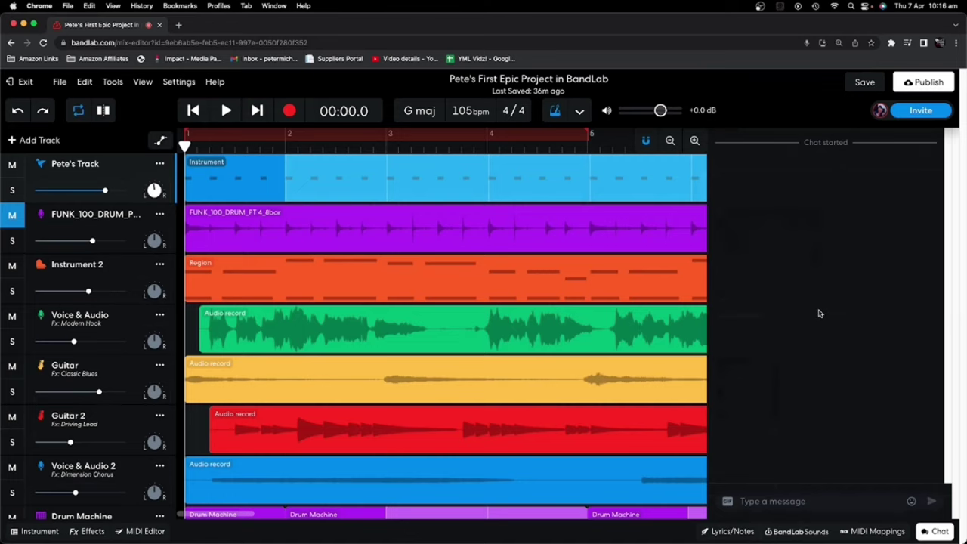
Show and hide the first track's MIDI Editor and effects
click(149, 531)
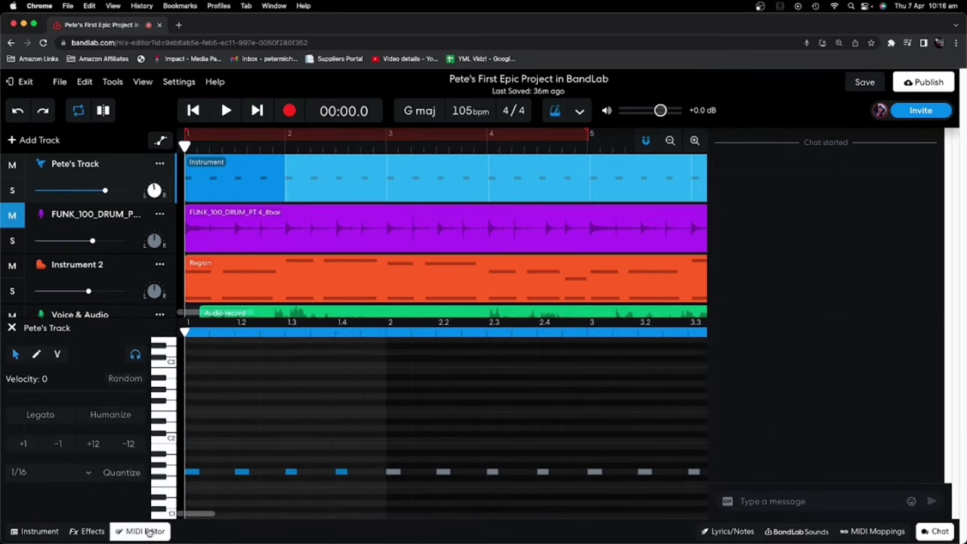
click(146, 531)
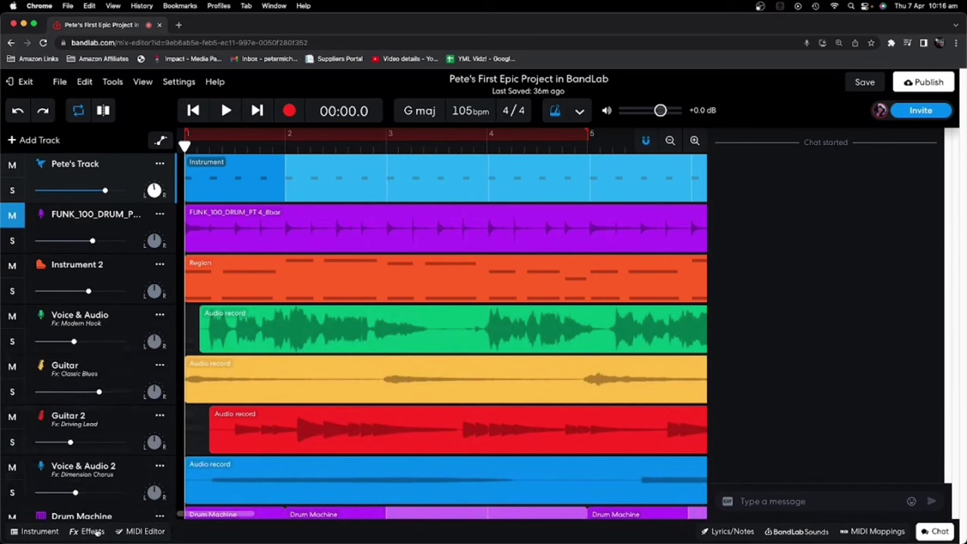
click(91, 532)
click(92, 532)
Close the chat and show Lyrics/Notes together with the first track's MIDI Editor
click(937, 531)
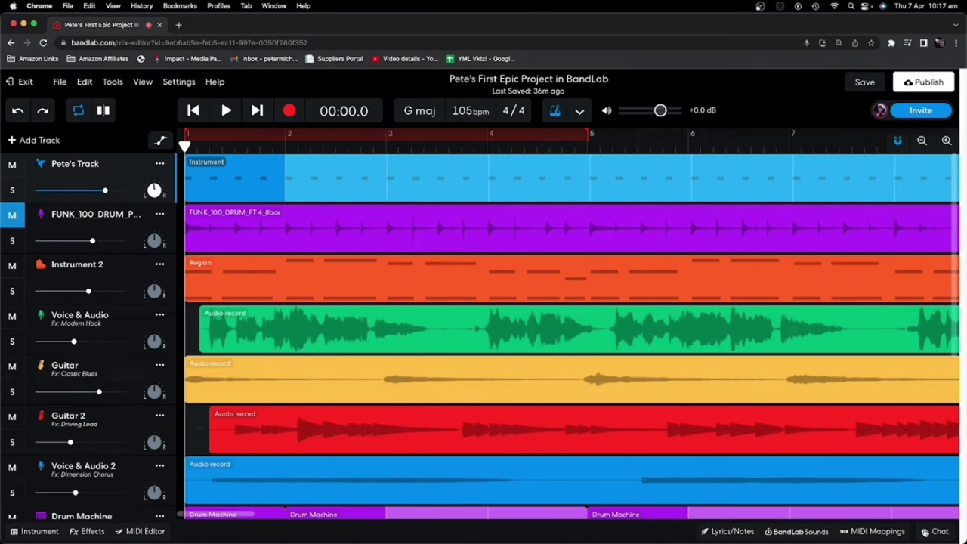
click(714, 533)
click(140, 532)
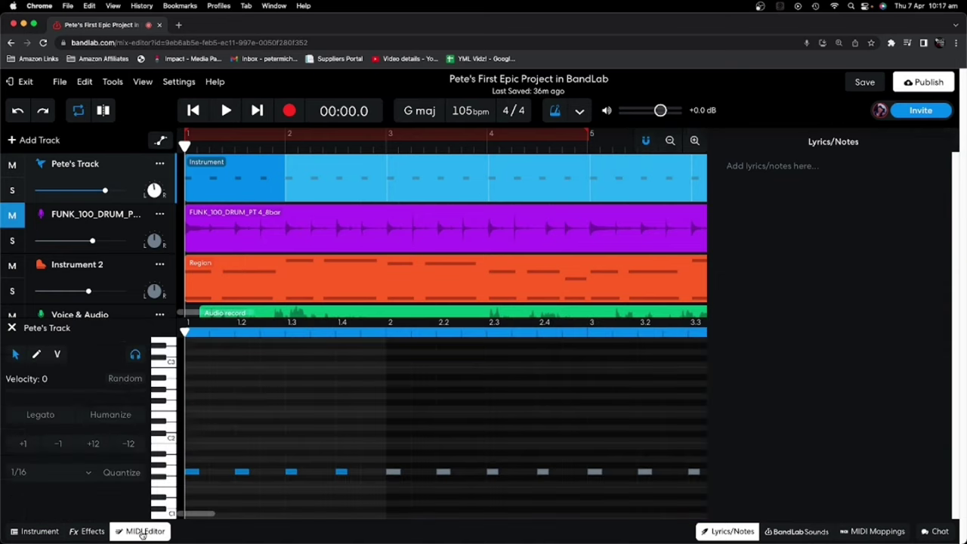
Close the MIDI Editor and Lyrics/Notes, and view the option for inviting collaborators
click(141, 532)
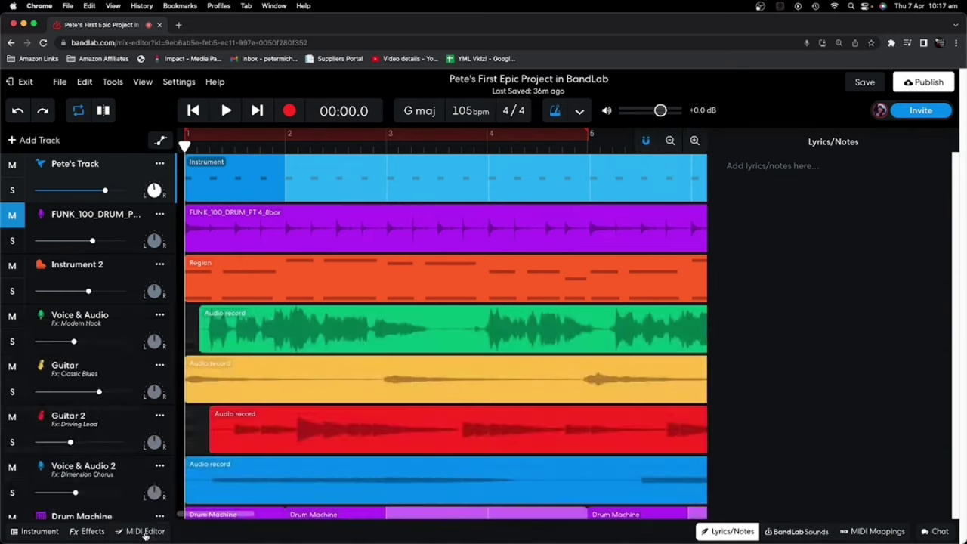
click(728, 531)
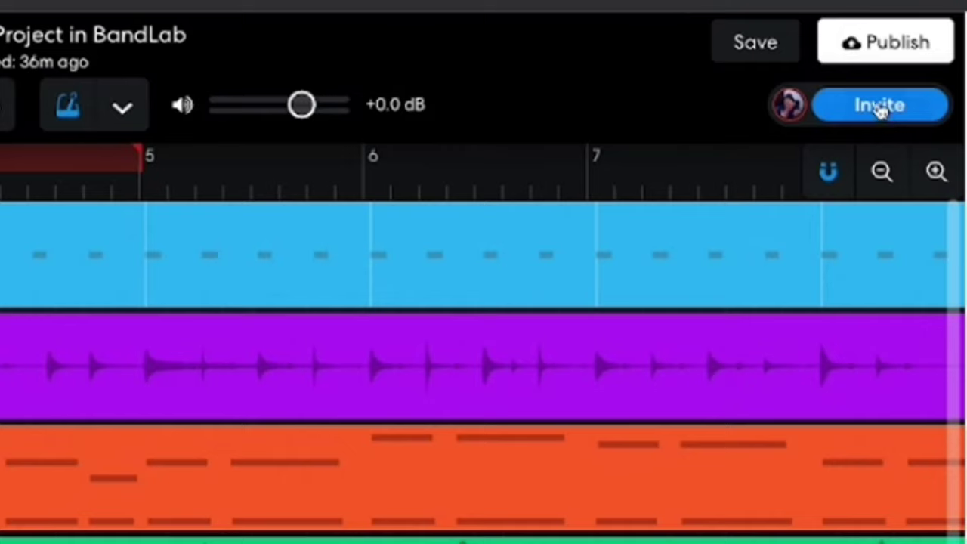
click(892, 108)
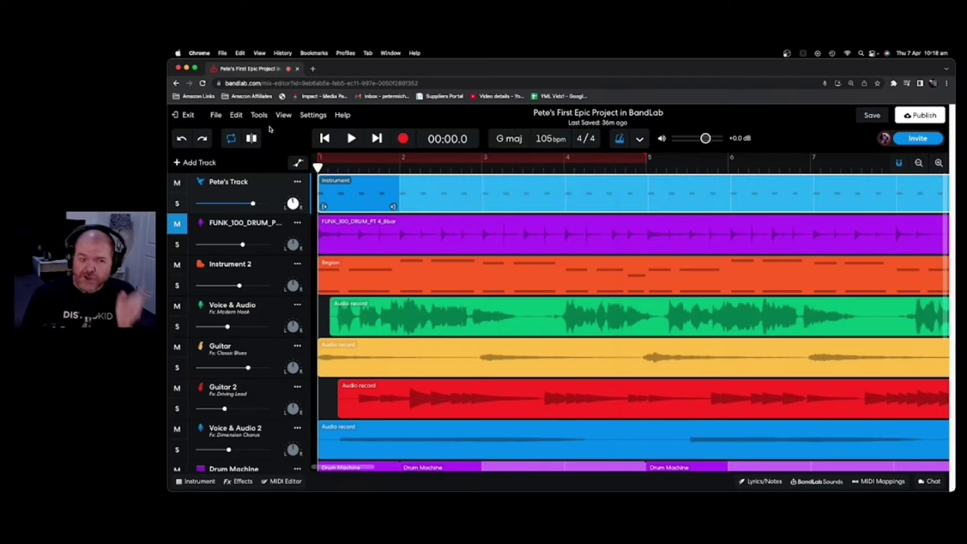
Look through the Tools, View and Settings options and the editing options of the first track's region
click(261, 116)
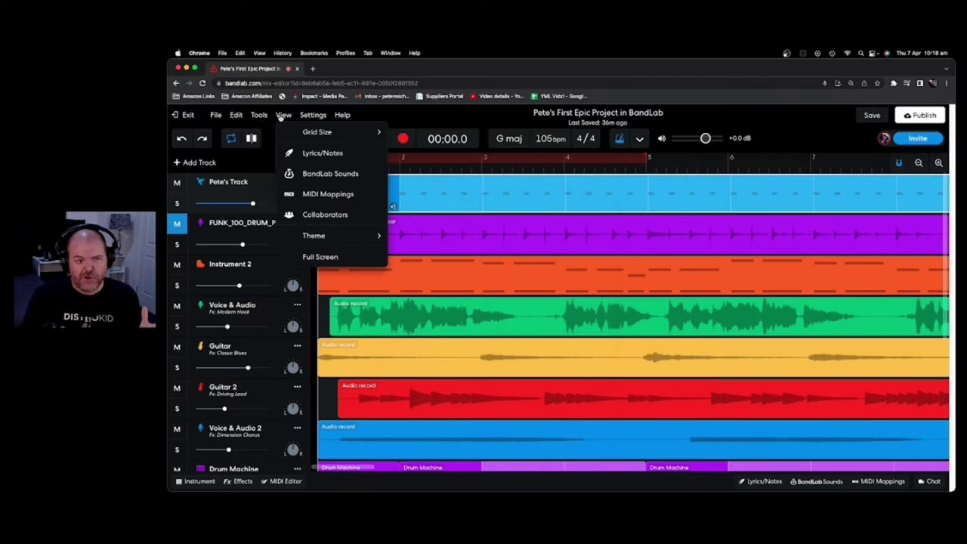
mouse_move(332, 115)
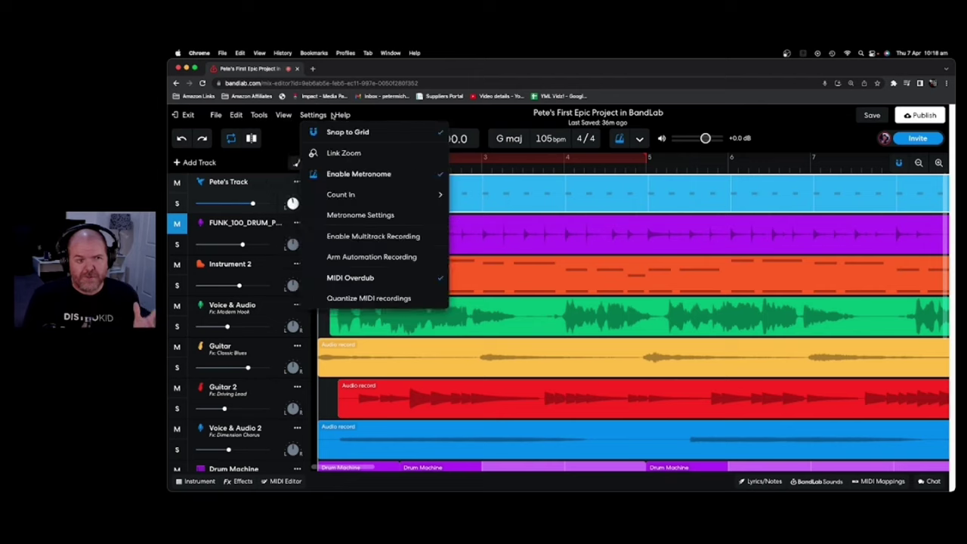
right_click(541, 199)
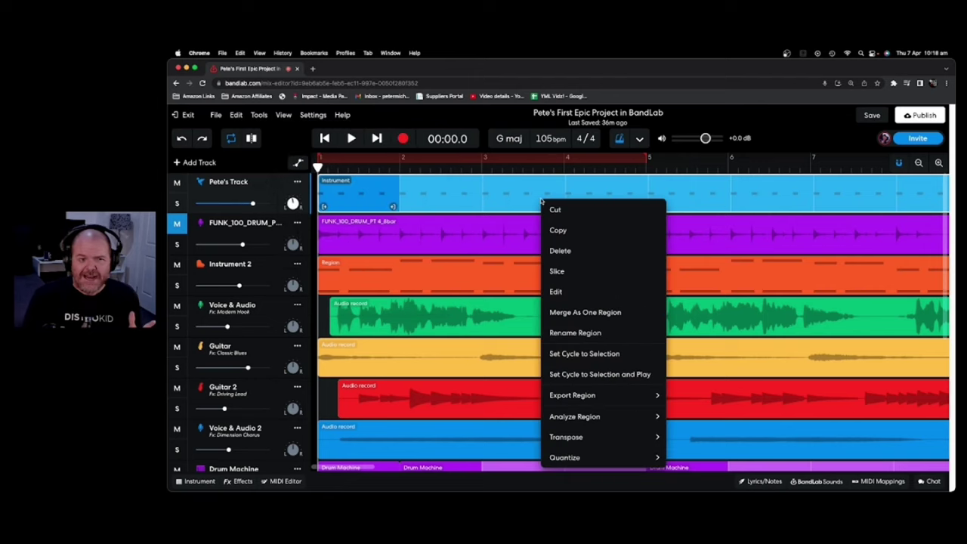
click(597, 352)
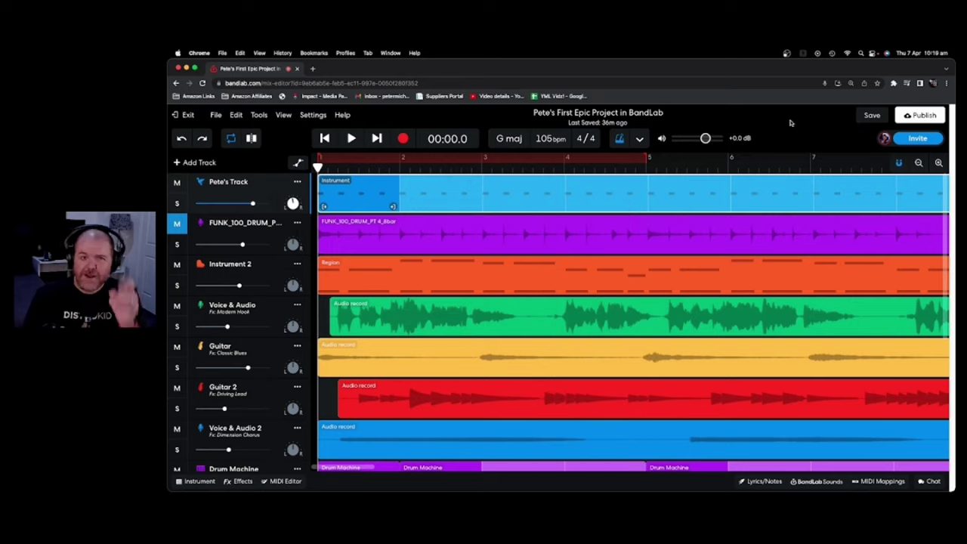
Save the project, including a look at publishing, and exit the Mix Editor
click(872, 116)
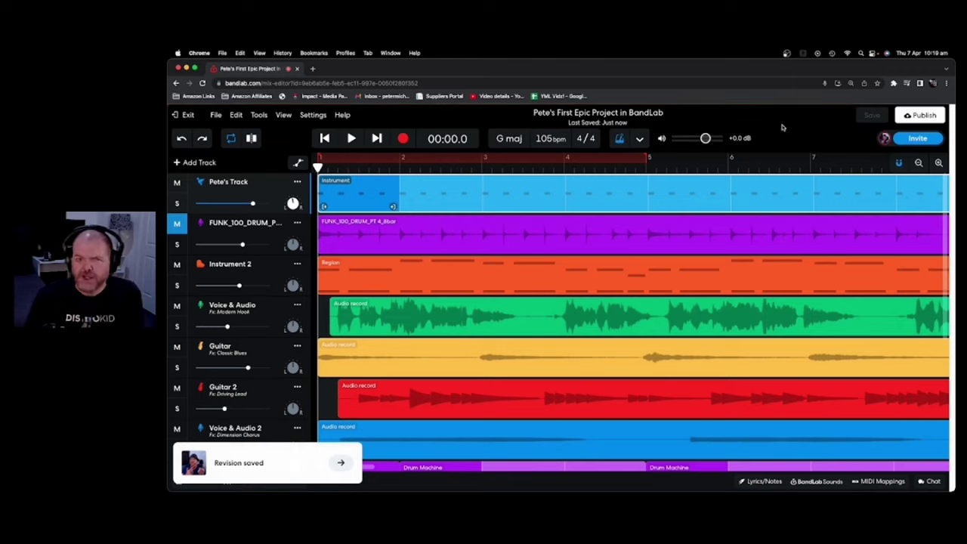
click(914, 117)
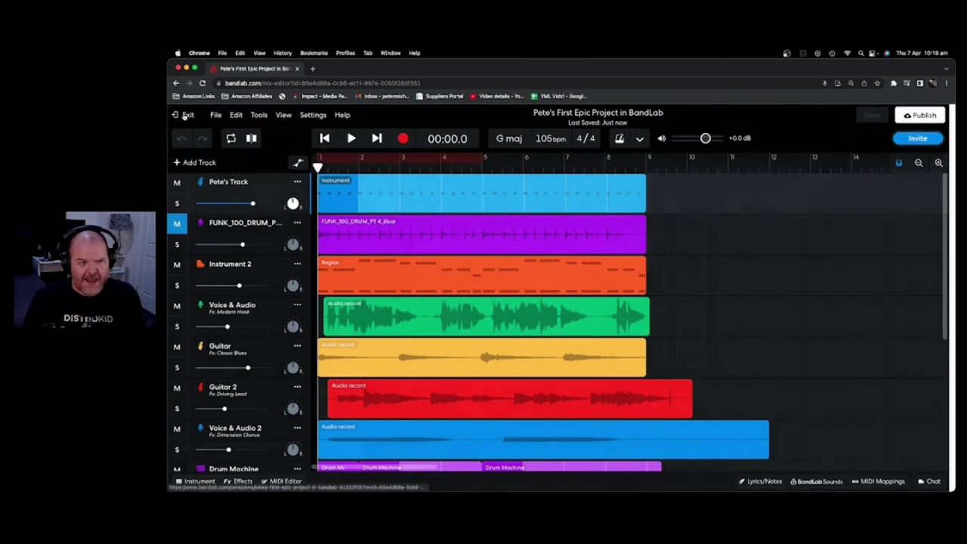
click(184, 114)
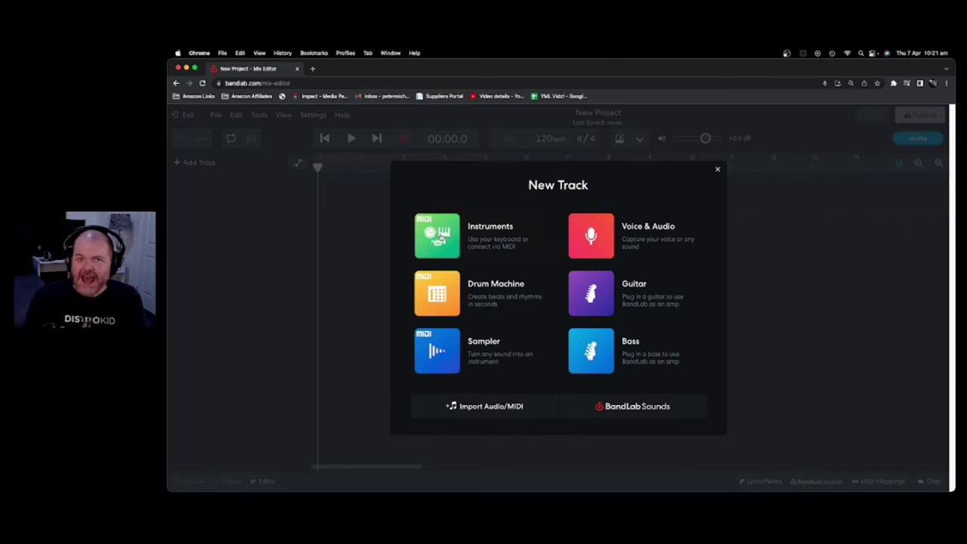
Add an Instruments track to the new project and play a few Grand Piano notes across the on-screen keyboard
click(443, 236)
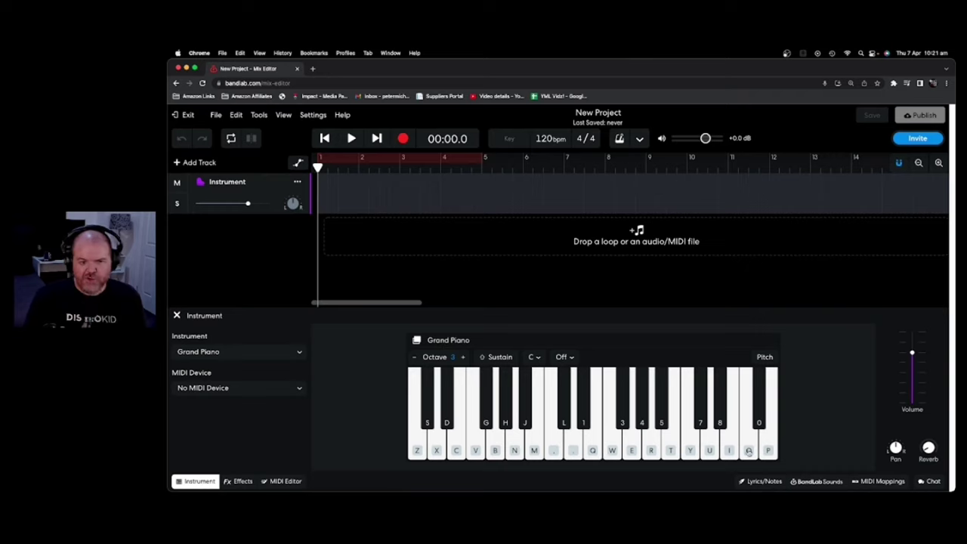
click(436, 442)
click(535, 441)
click(652, 442)
click(728, 442)
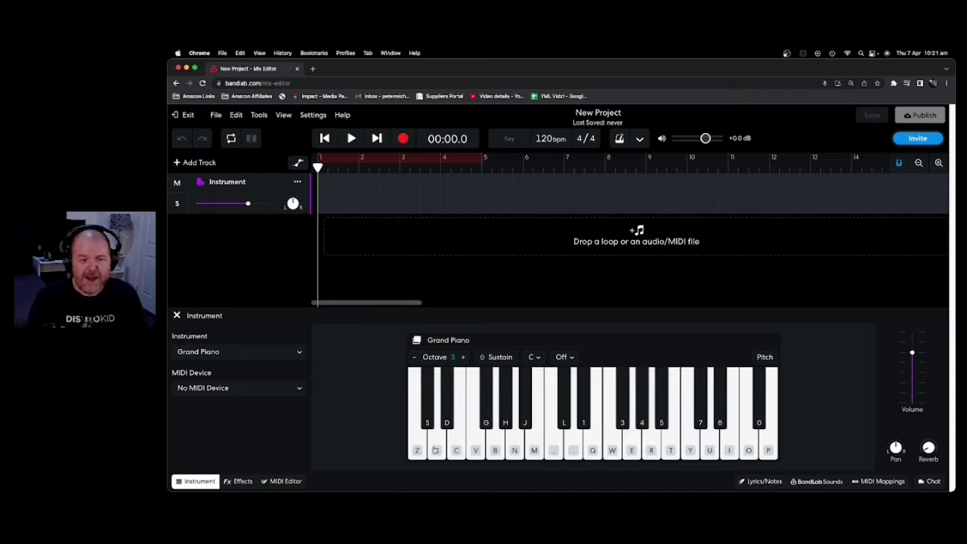
Play the piano notes labelled Z, C, B and M from the computer keyboard, and check the MIDI device choices
key(z)
key(c)
key(b)
key(m)
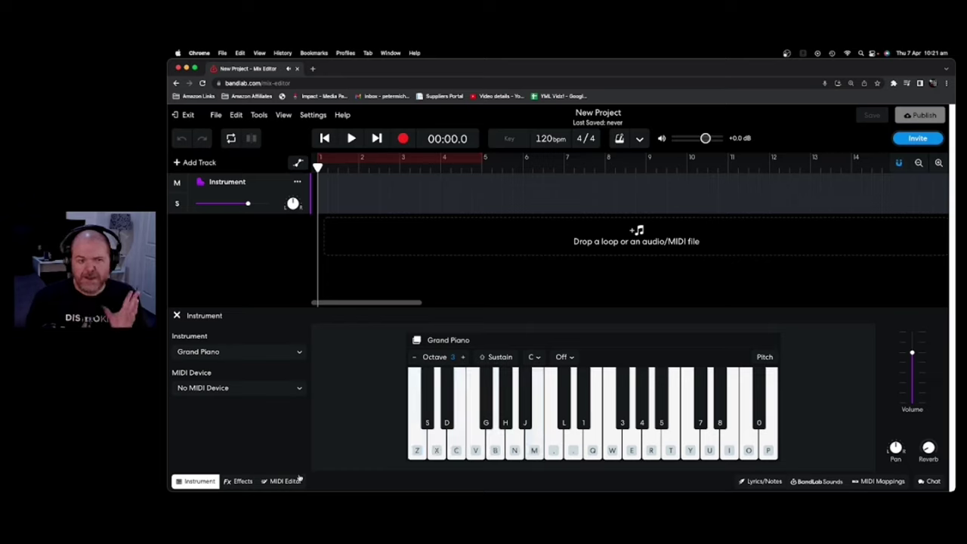
click(300, 389)
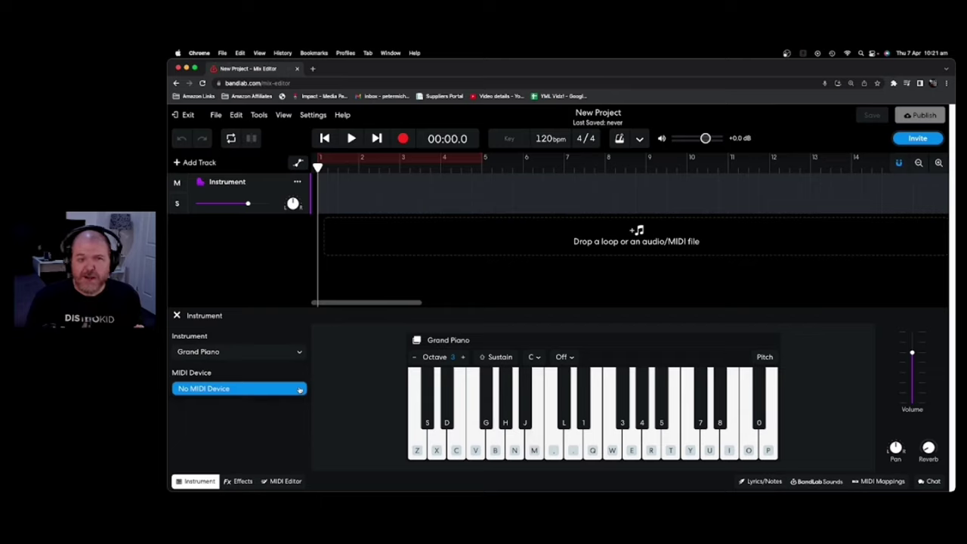
click(299, 389)
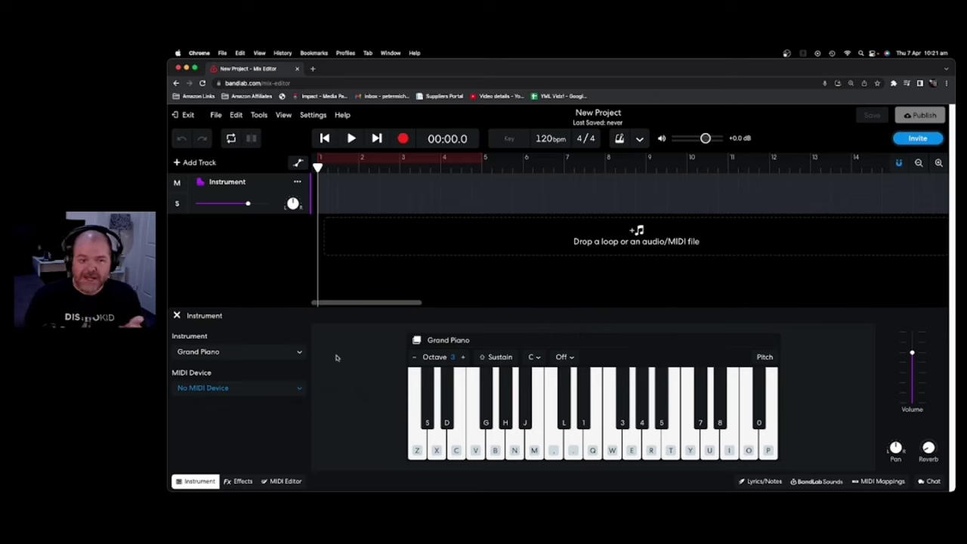
Try out the Funky Slap electric bass as the track's instrument with a couple of test notes
click(300, 354)
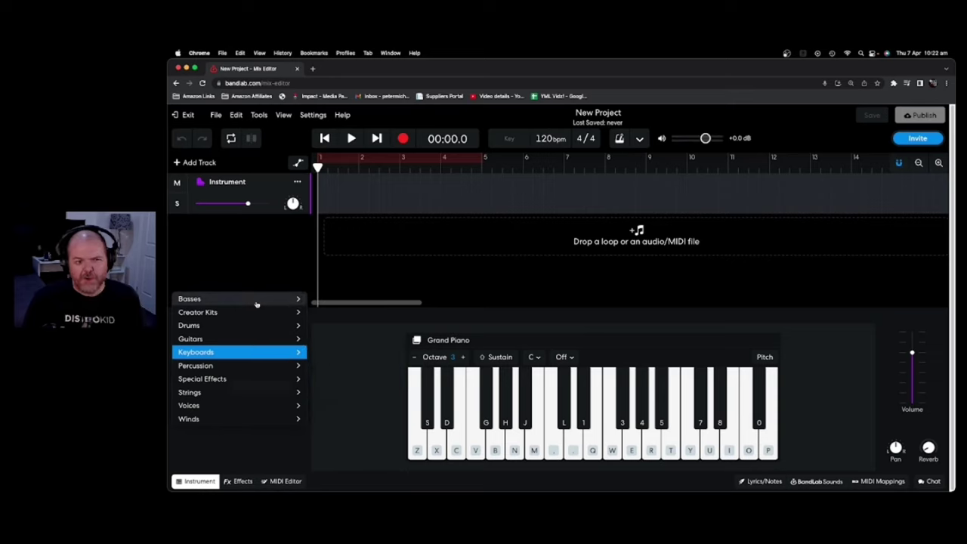
mouse_move(257, 302)
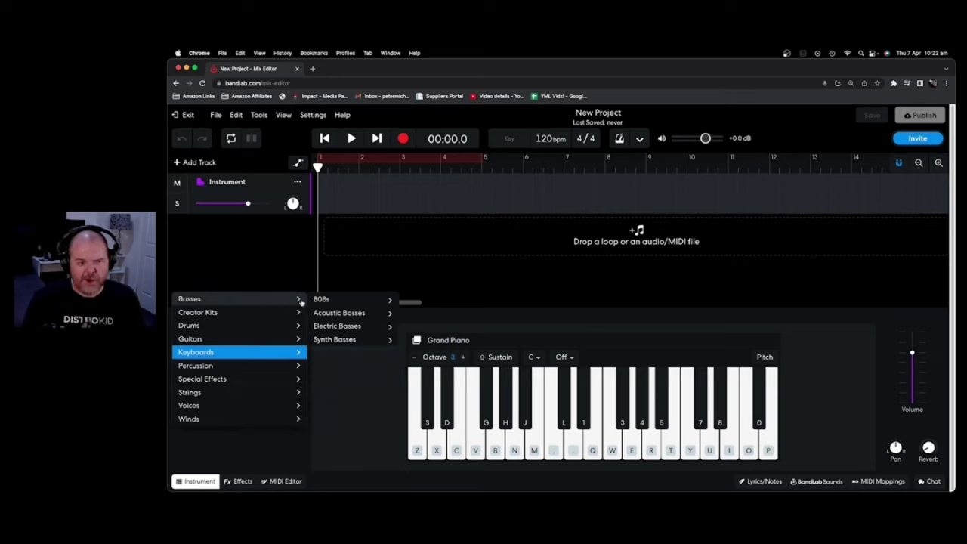
mouse_move(378, 331)
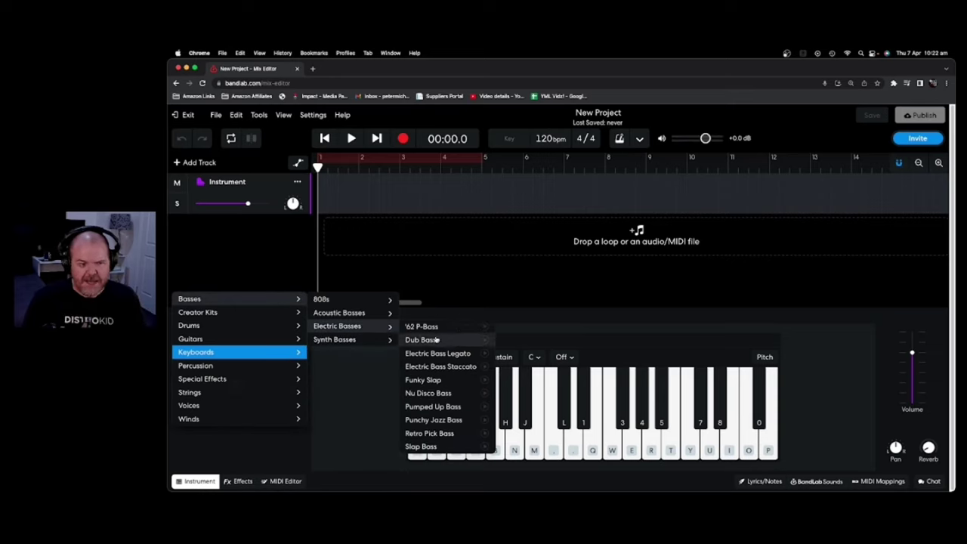
click(423, 380)
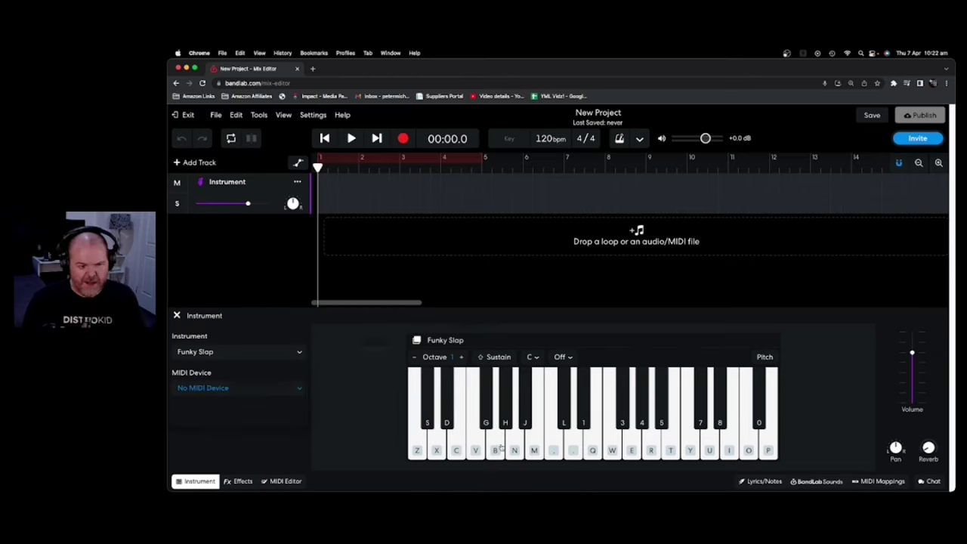
click(497, 447)
click(513, 446)
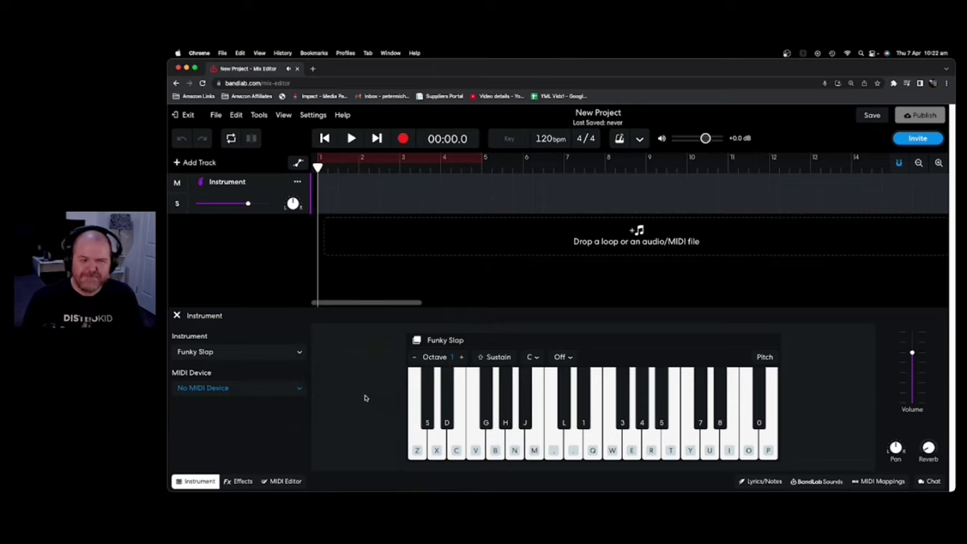
Change the track's instrument to the '62 P-Bass from the electric basses and play a test note
click(299, 355)
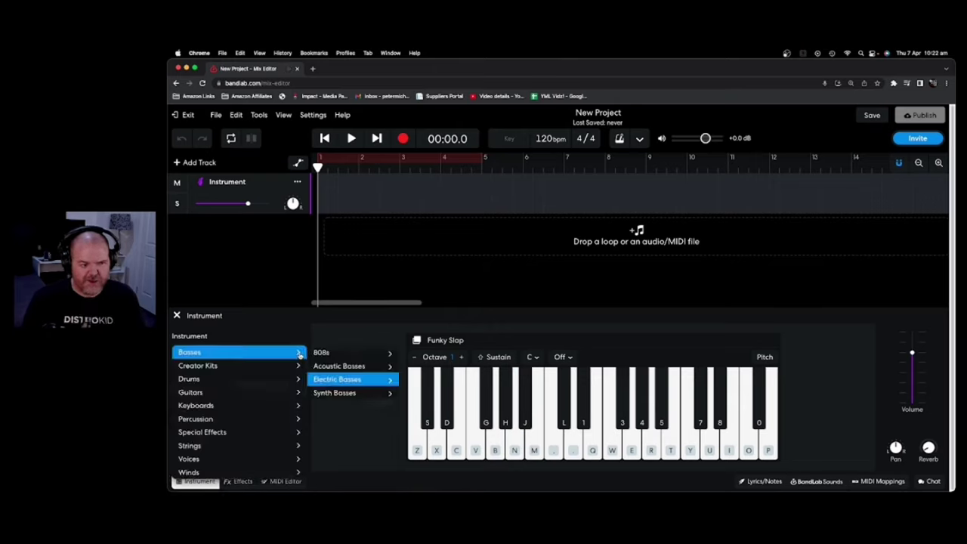
mouse_move(379, 386)
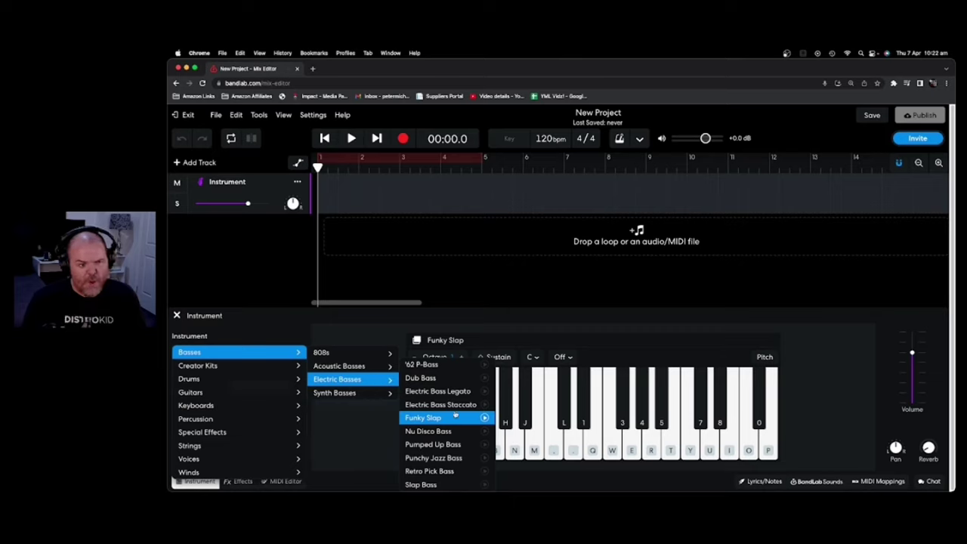
click(442, 364)
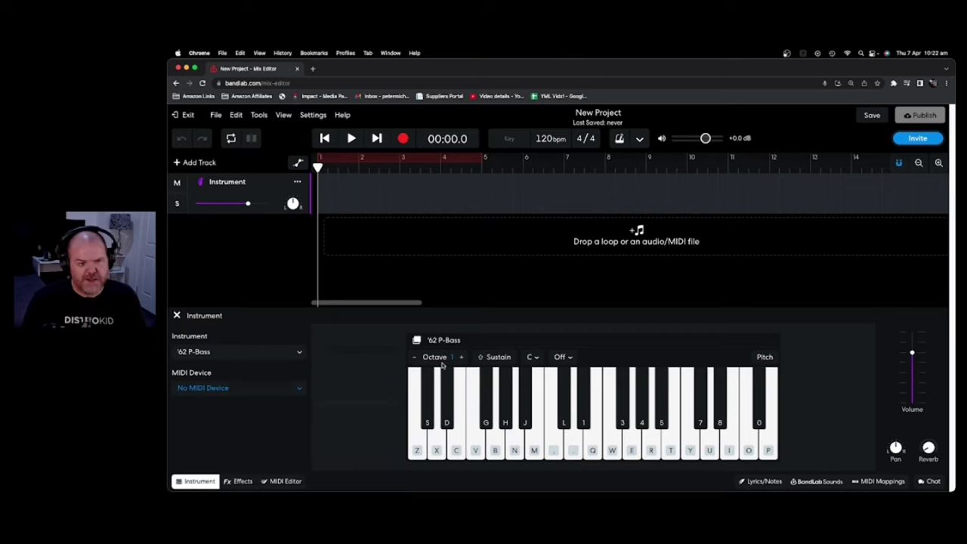
click(495, 445)
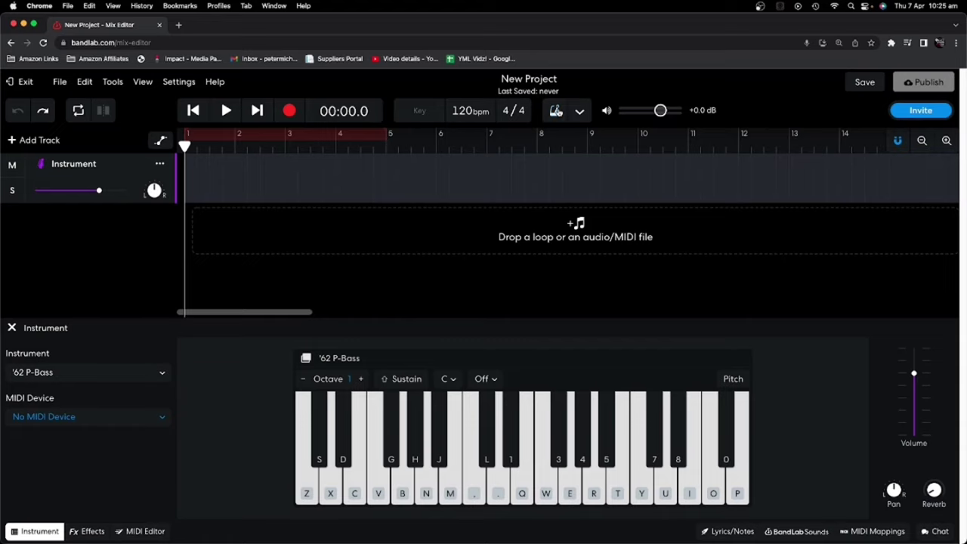
Set the project's key to G major and its tempo to 110 bpm
click(421, 113)
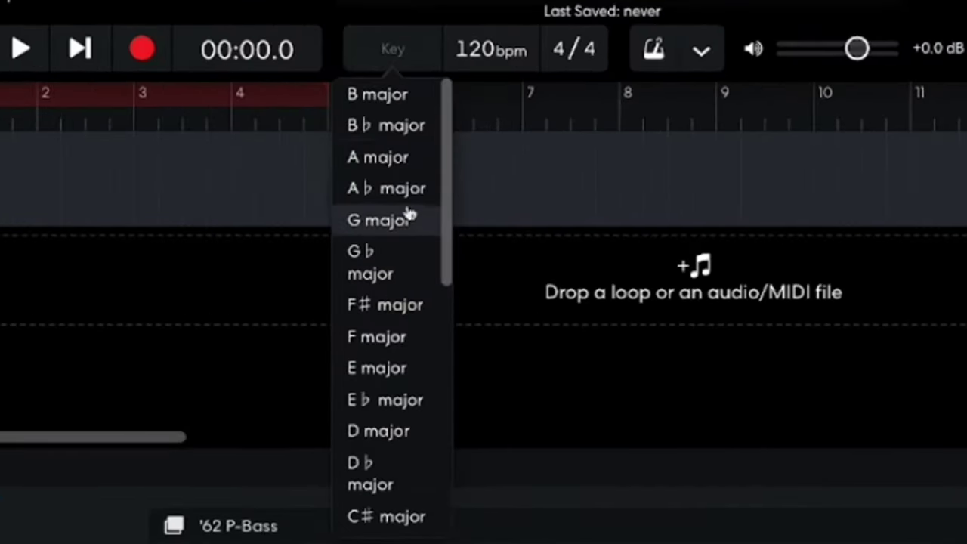
click(391, 224)
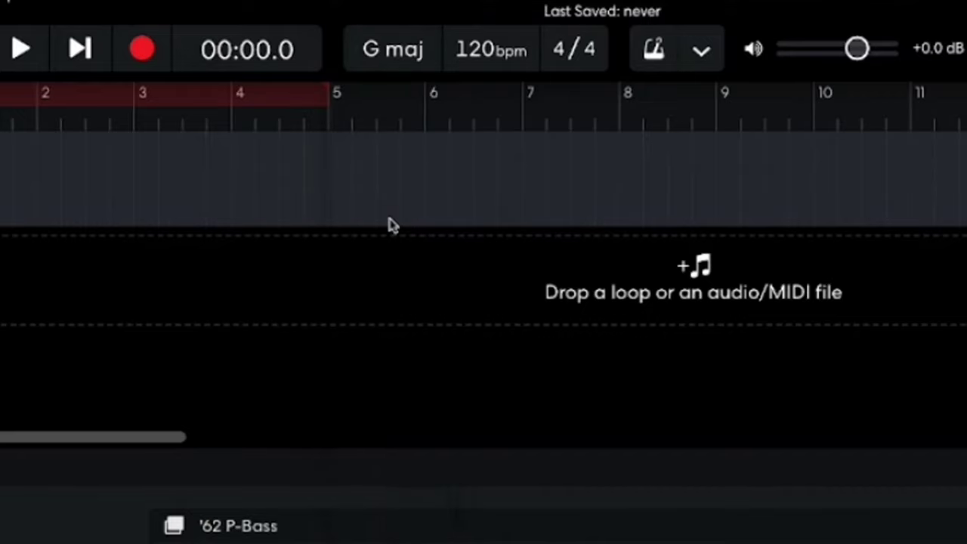
double_click(479, 49)
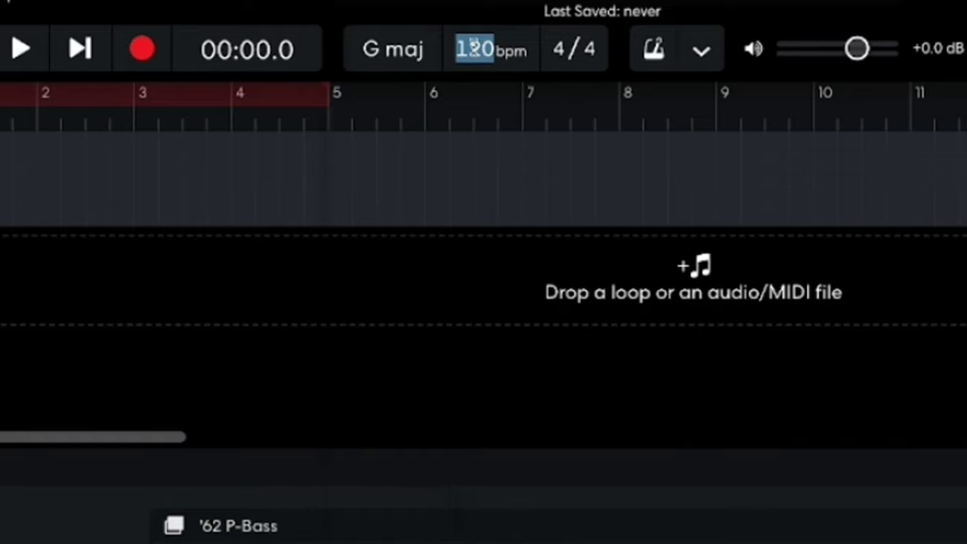
text(110)
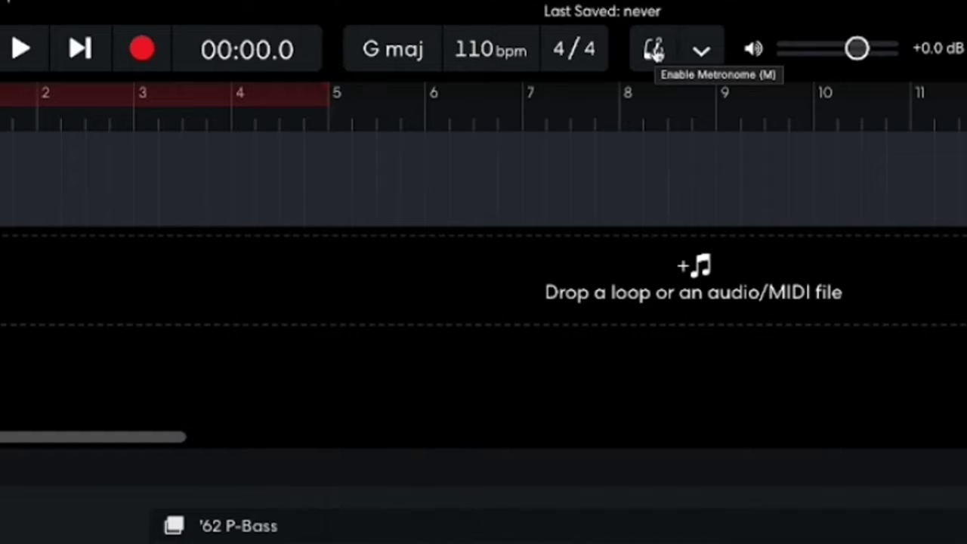
Enable the metronome and change its sound to Default, previewing the sound before and after the change
click(654, 51)
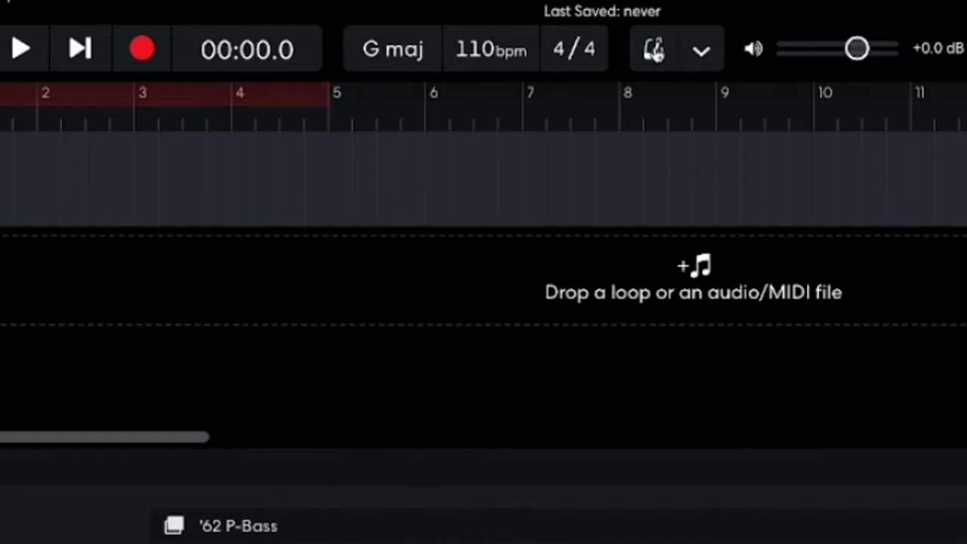
click(702, 55)
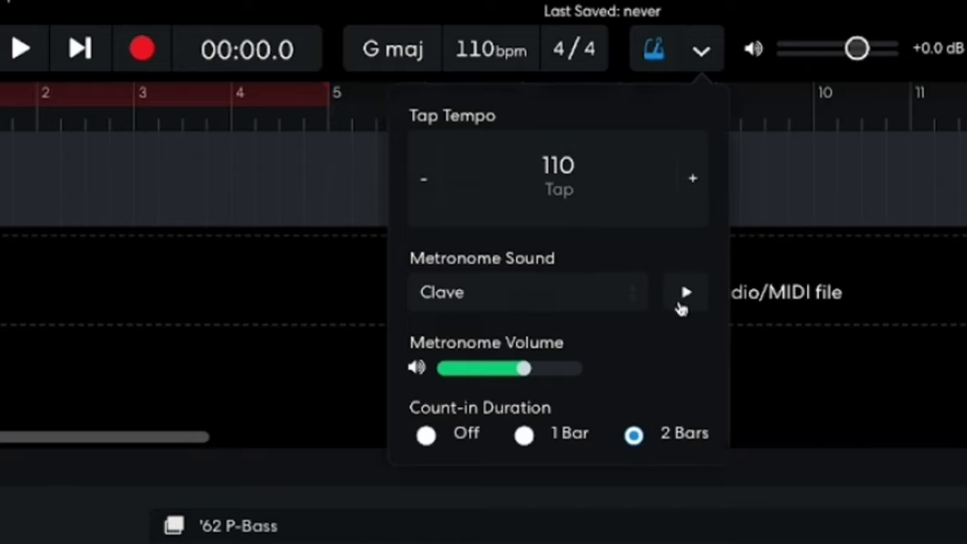
click(686, 295)
click(637, 294)
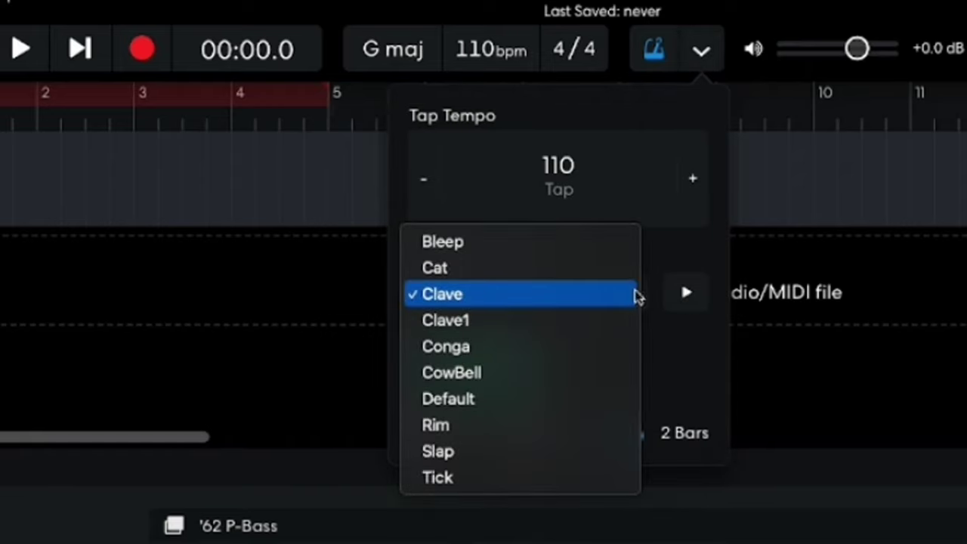
click(551, 400)
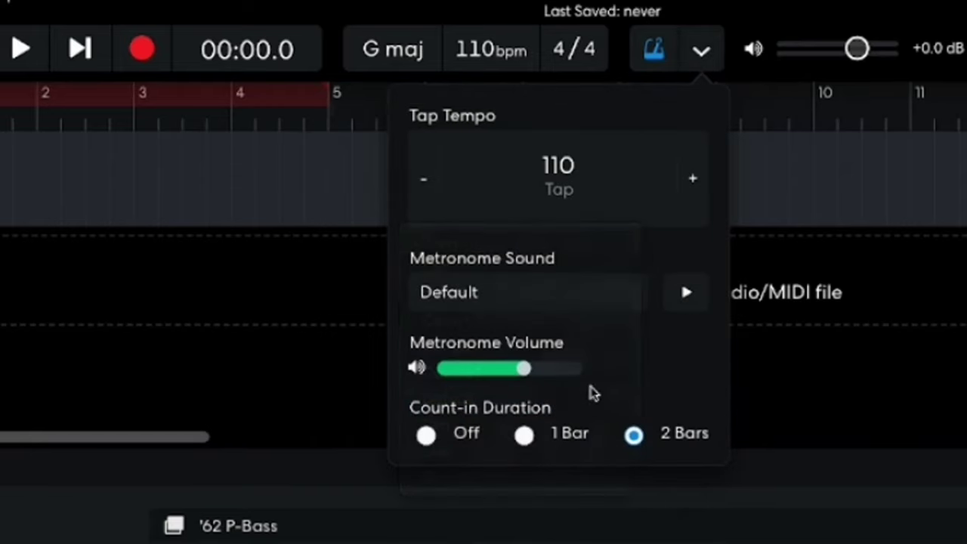
click(688, 296)
click(688, 294)
Lower the metronome volume slightly and set the count-in duration to 1 Bar
drag(531, 378, 513, 376)
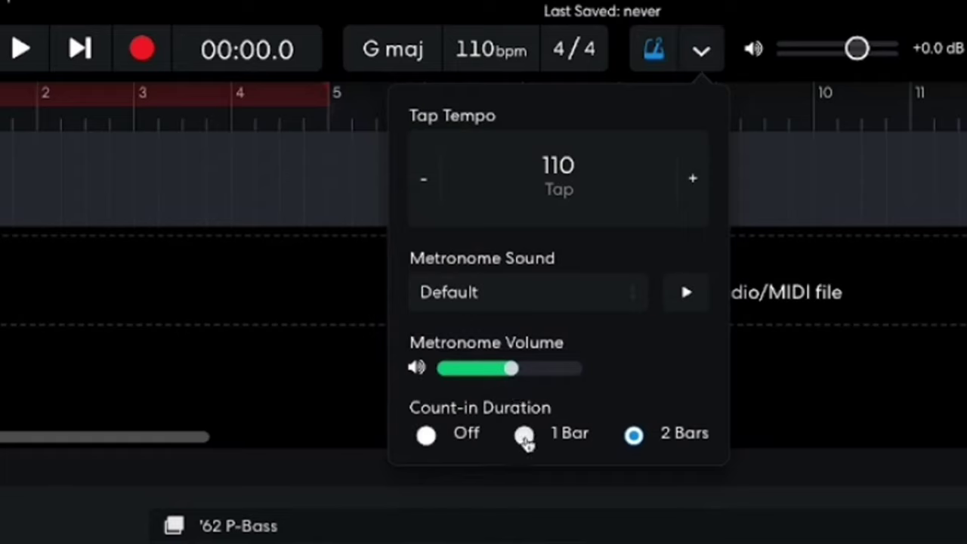
click(525, 438)
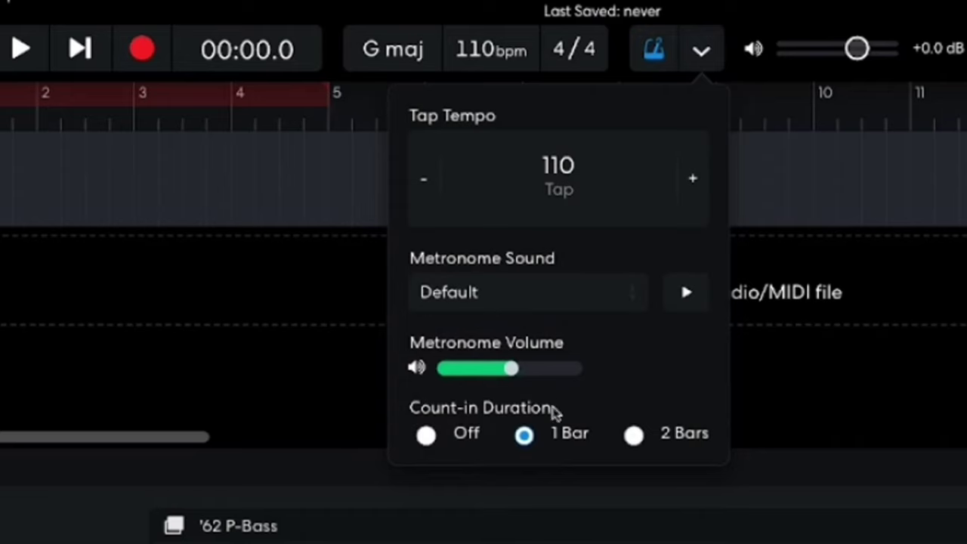
click(769, 14)
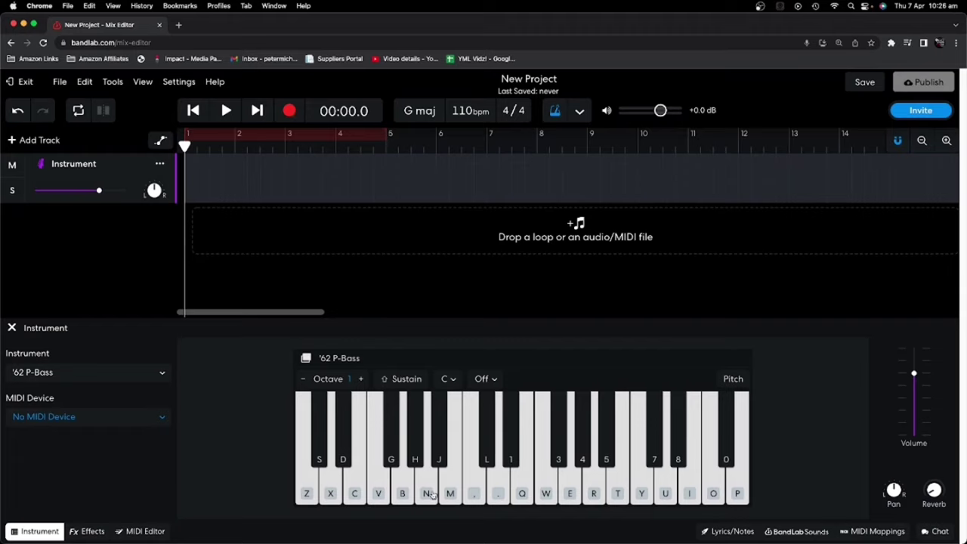
Record a four-bar bass line on the instrument track, alternating the low G and the D above it in each bar
click(290, 112)
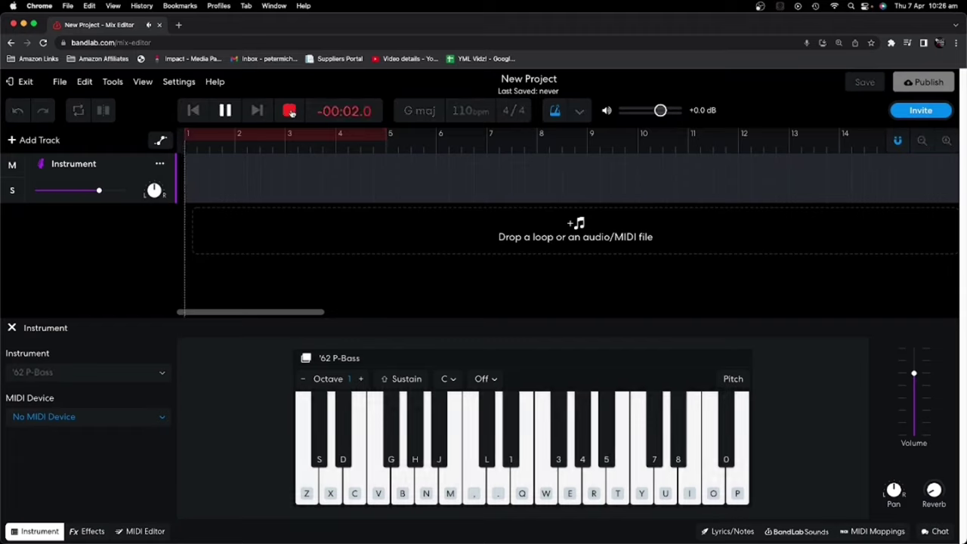
key(b)
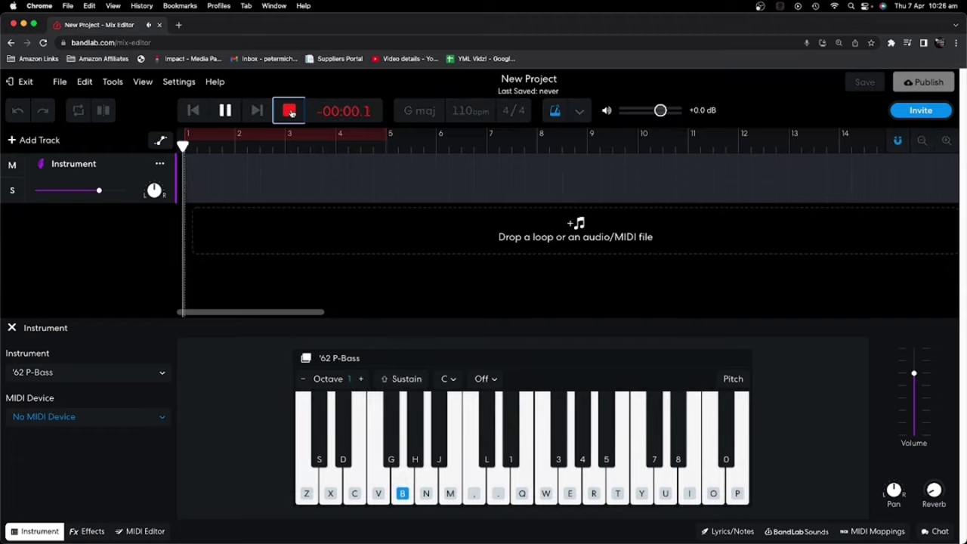
key(period)
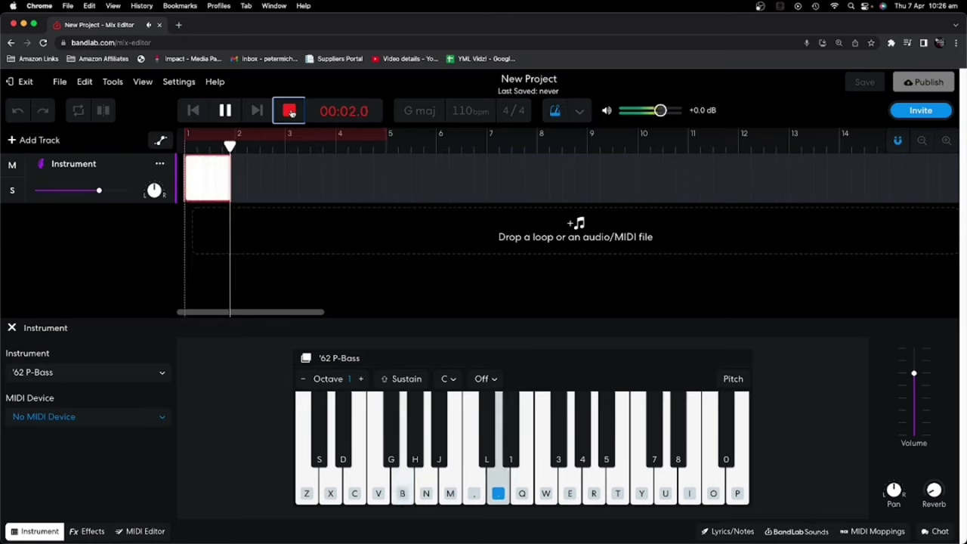
key(b)
key(period)
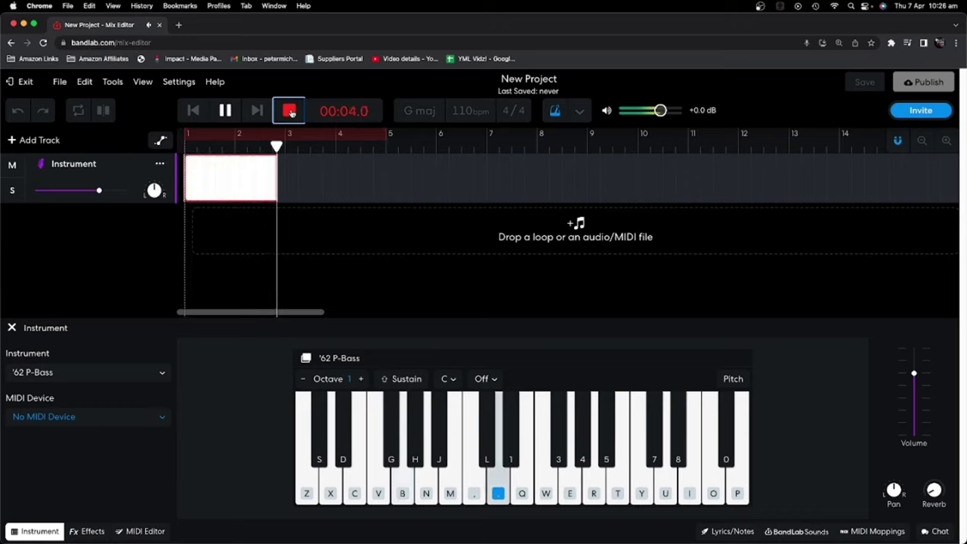
key(b)
key(period)
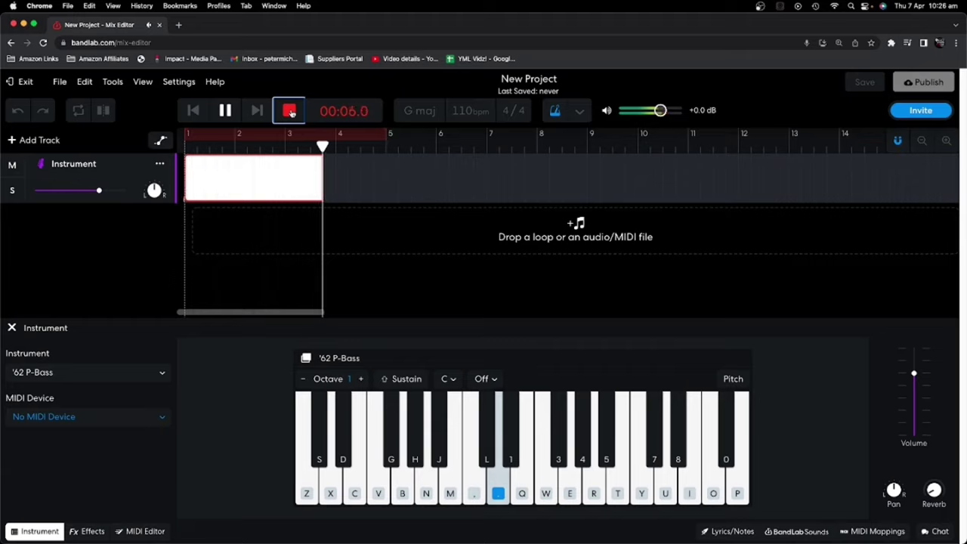
key(b)
key(period)
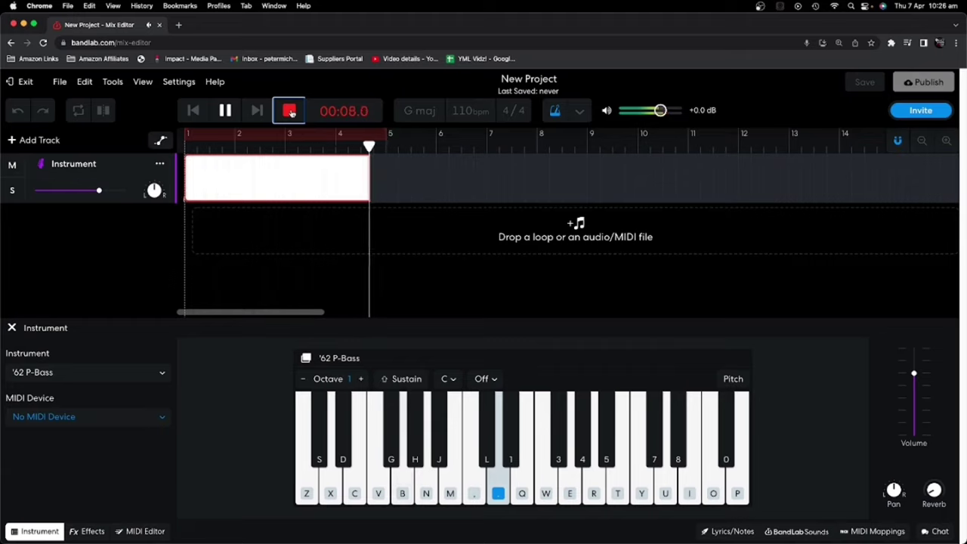
click(290, 111)
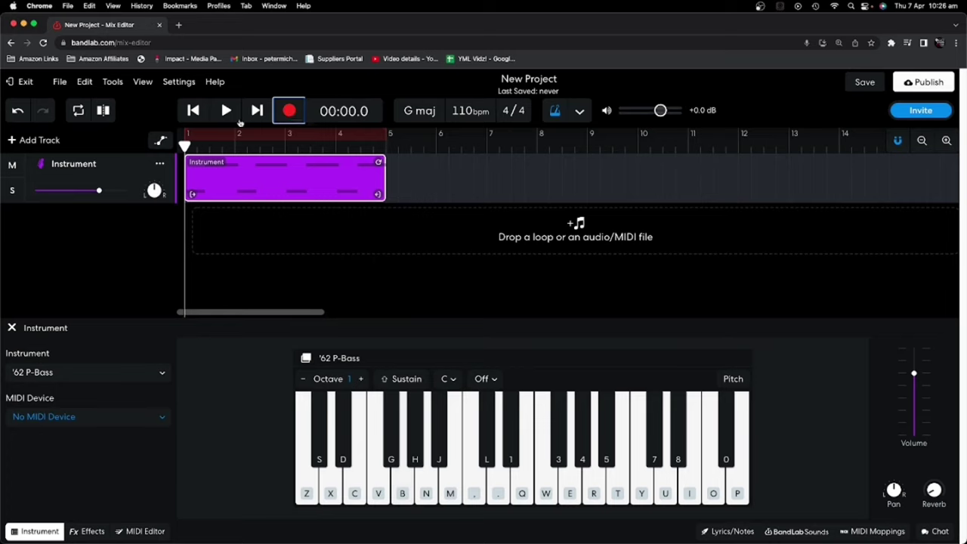
Play back part of the recorded bass region and open the region's notes in the MIDI Editor
click(226, 111)
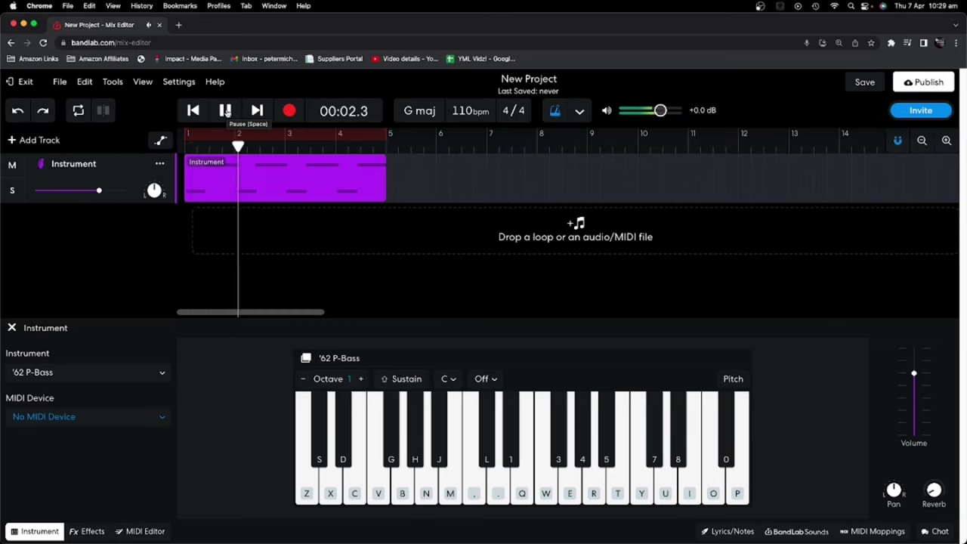
click(225, 111)
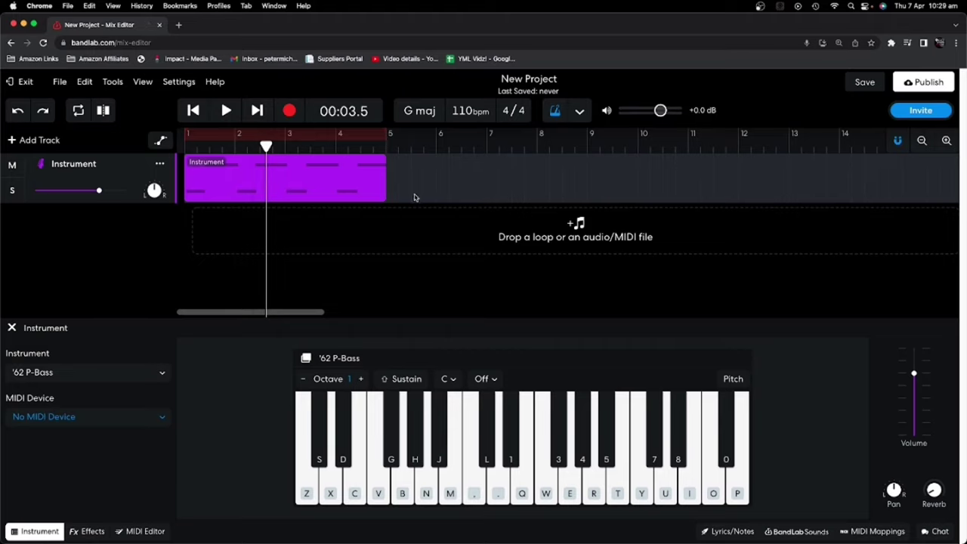
click(240, 178)
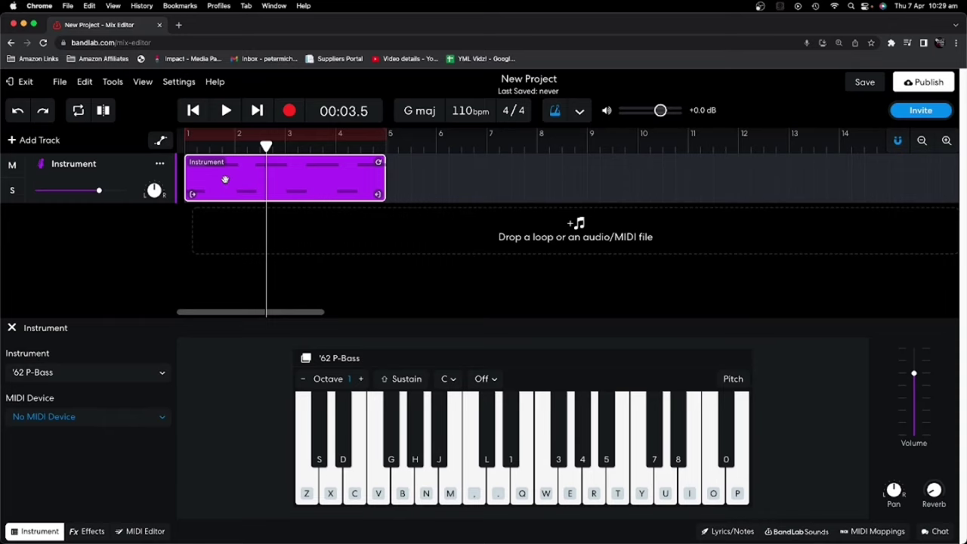
double_click(224, 179)
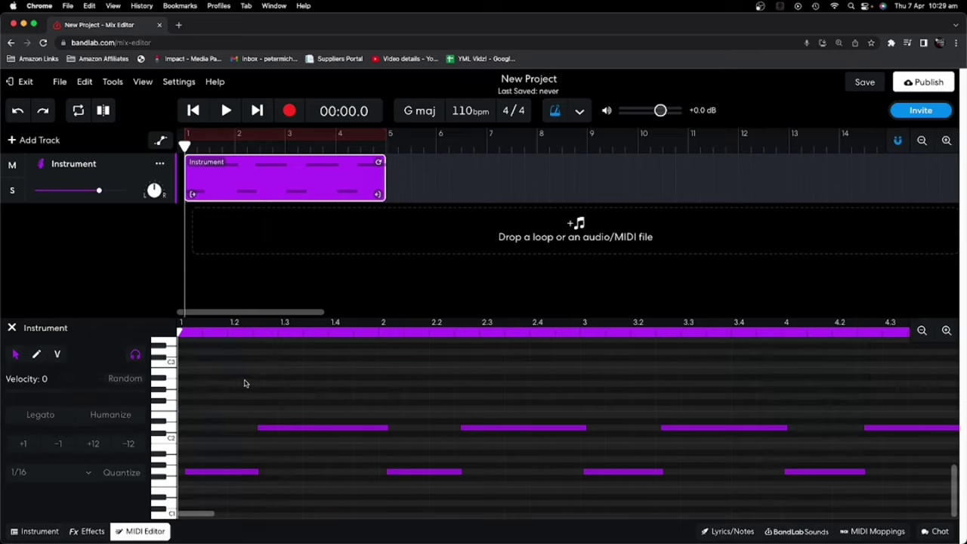
click(922, 331)
scroll(343, 408, down, 3)
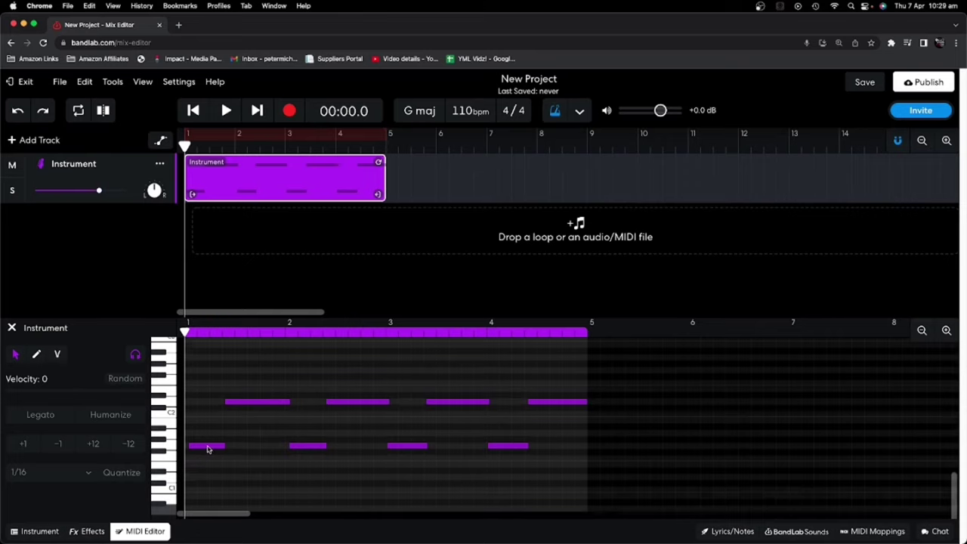
Try to align the first three bass notes with the grid by moving each slightly earlier by hand
drag(207, 449, 203, 447)
drag(242, 404, 240, 403)
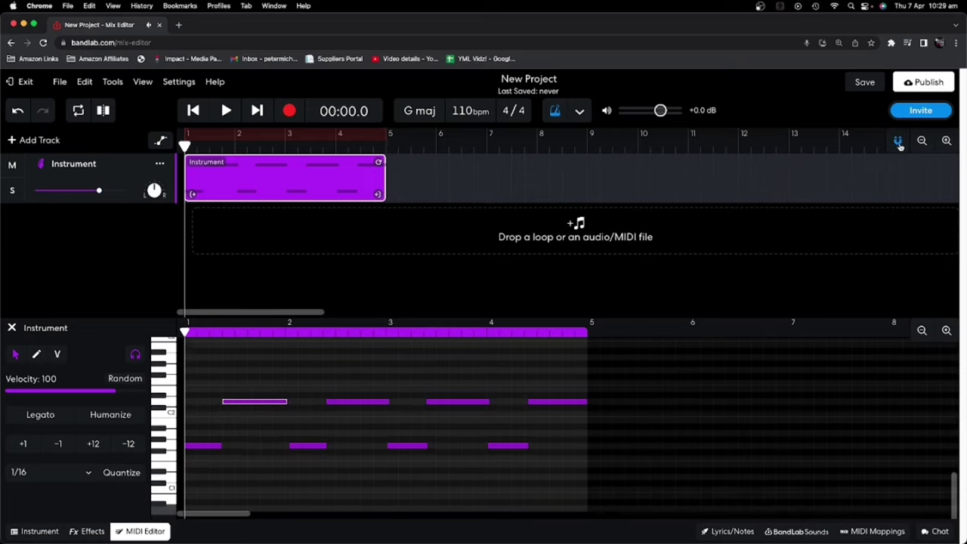
drag(309, 447, 304, 446)
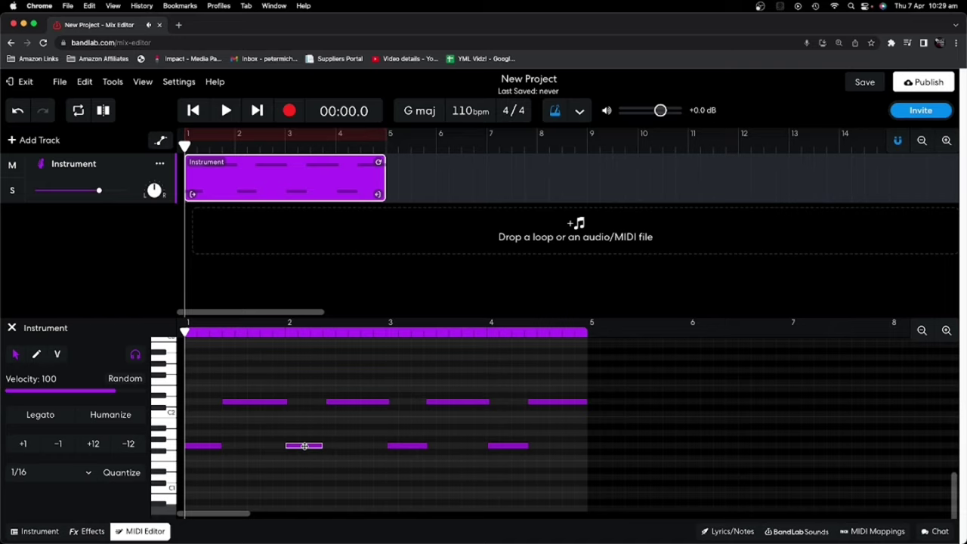
click(357, 403)
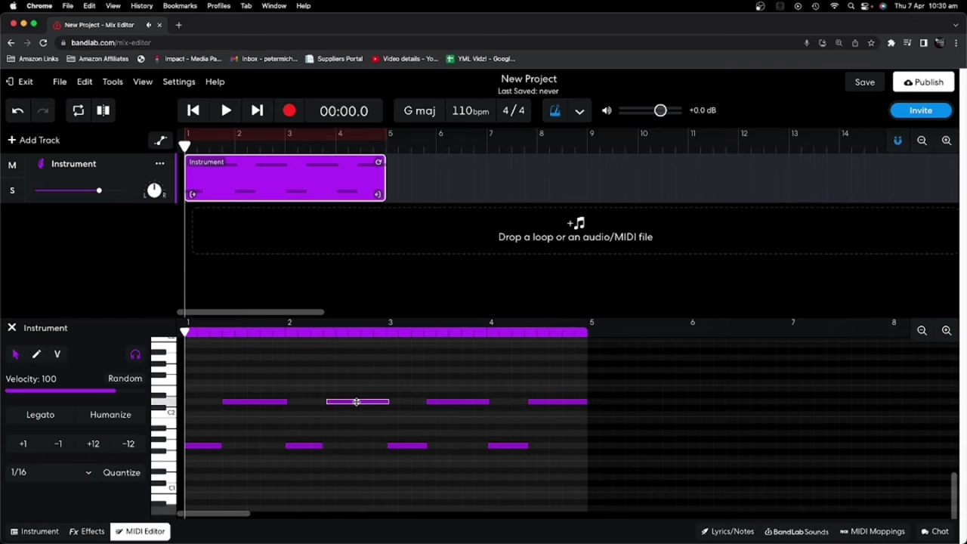
click(642, 411)
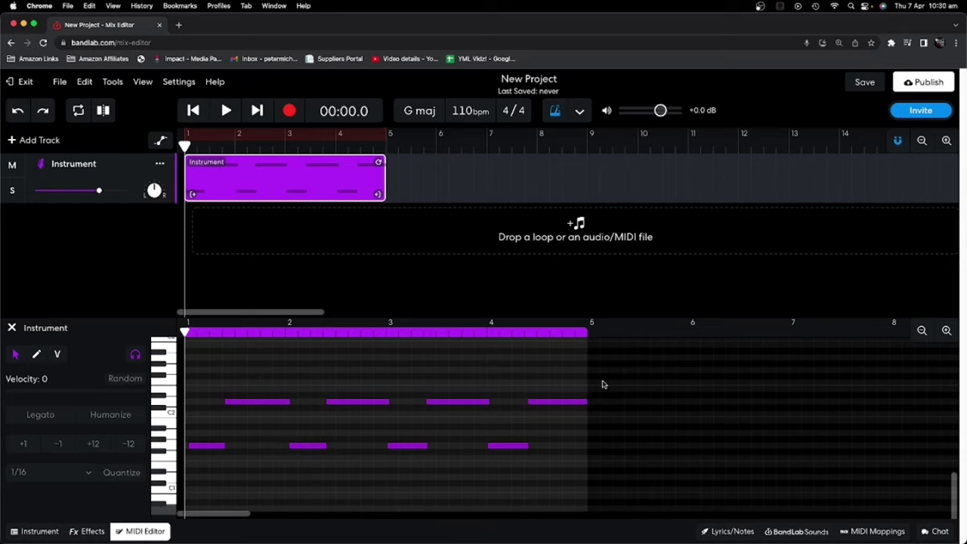
Quantize all the bass notes to 1/8 and play back the corrected region
drag(602, 384, 189, 463)
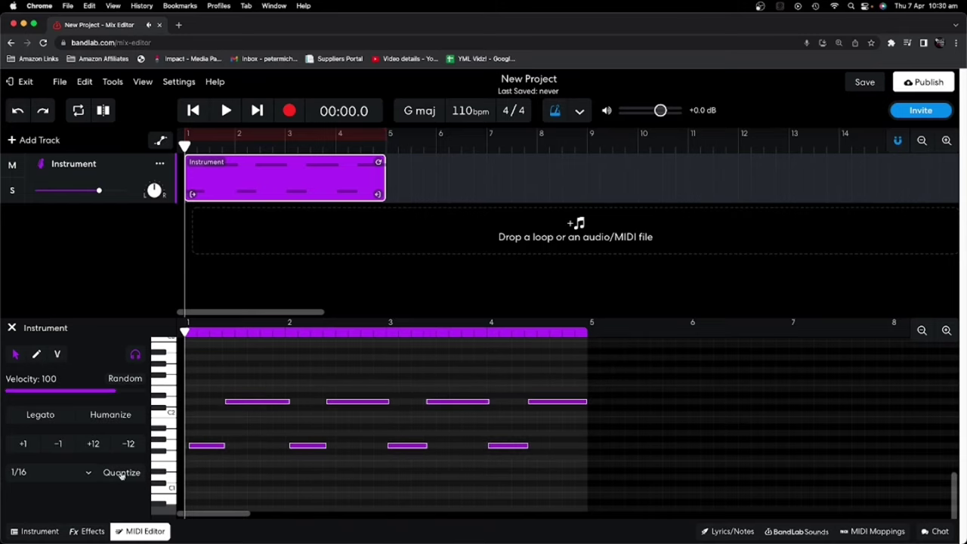
click(87, 475)
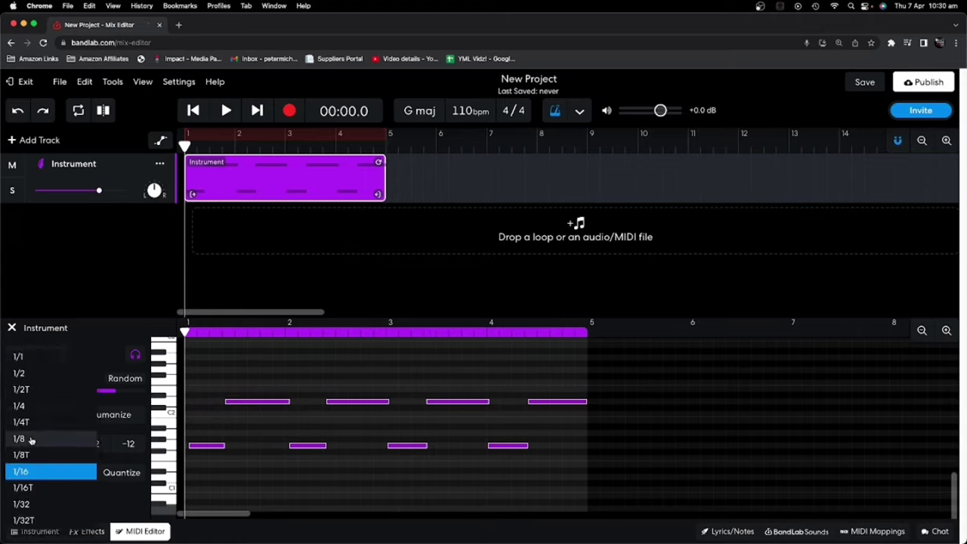
click(31, 440)
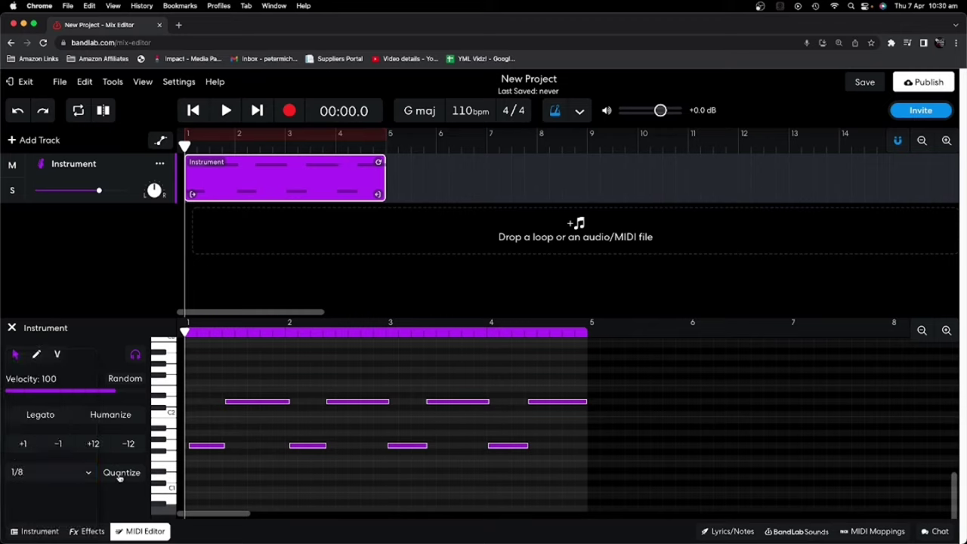
click(118, 476)
click(226, 111)
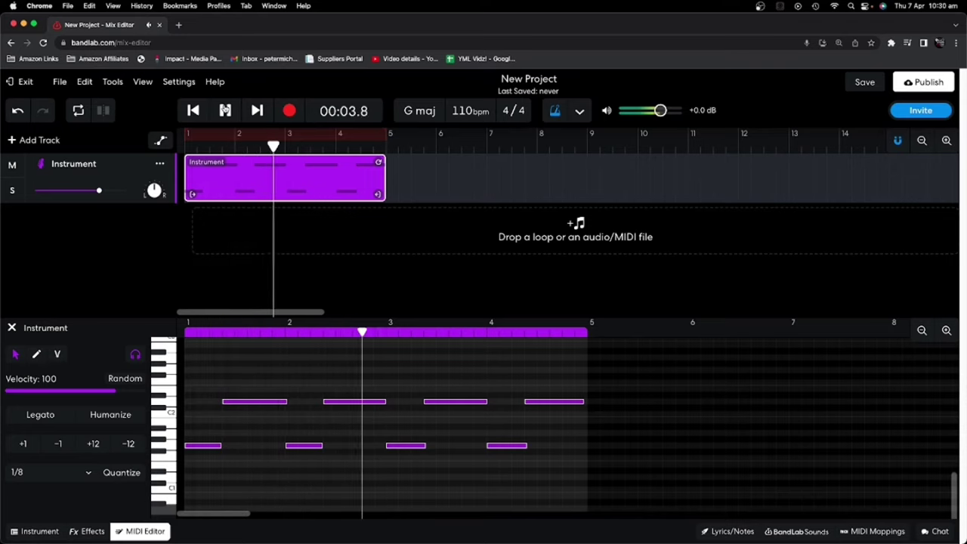
click(226, 111)
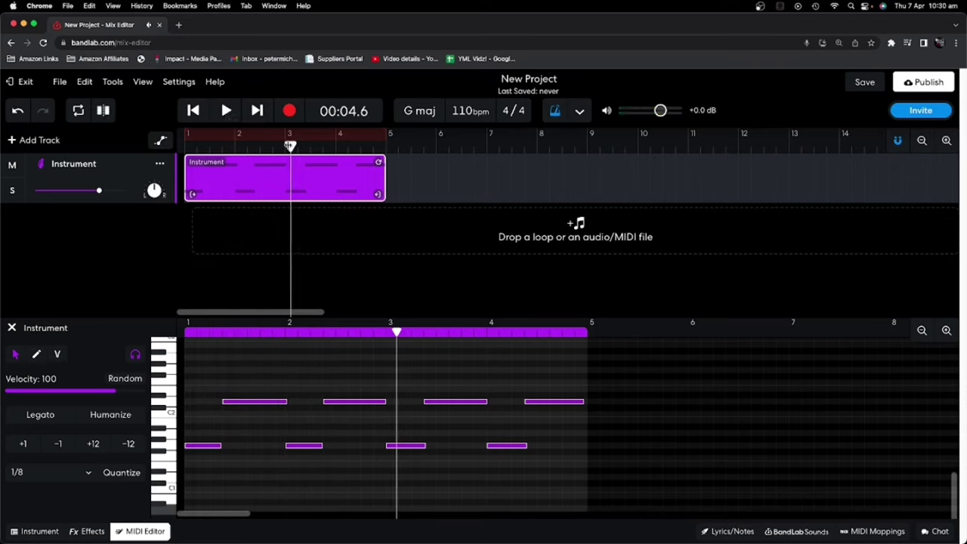
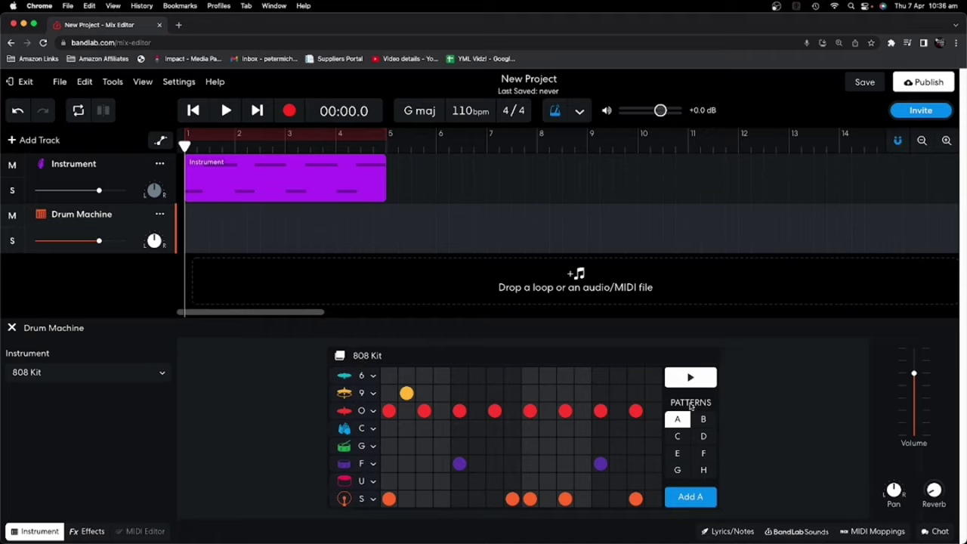
Change the drum machine's 808 Kit to the Rock drum kit, previewing pattern A before and after the change
click(690, 379)
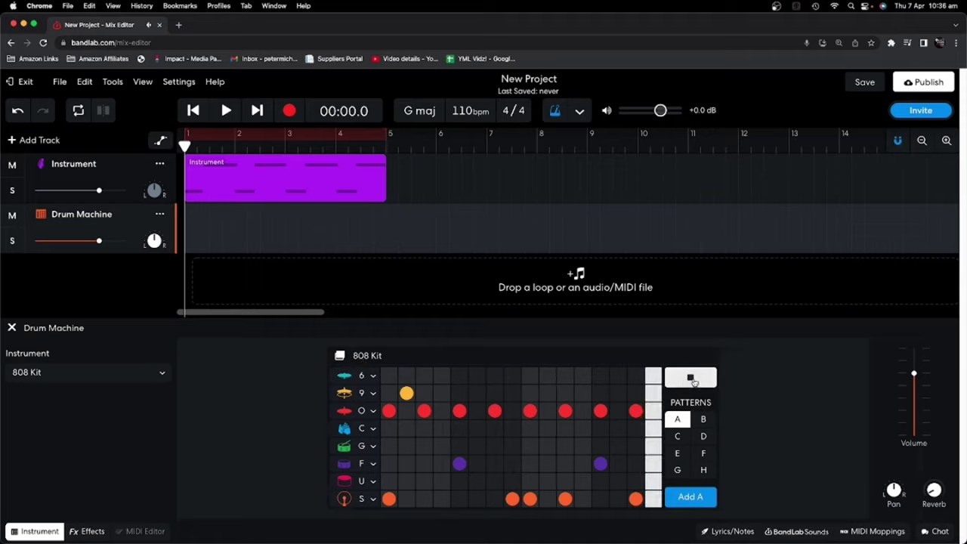
click(692, 380)
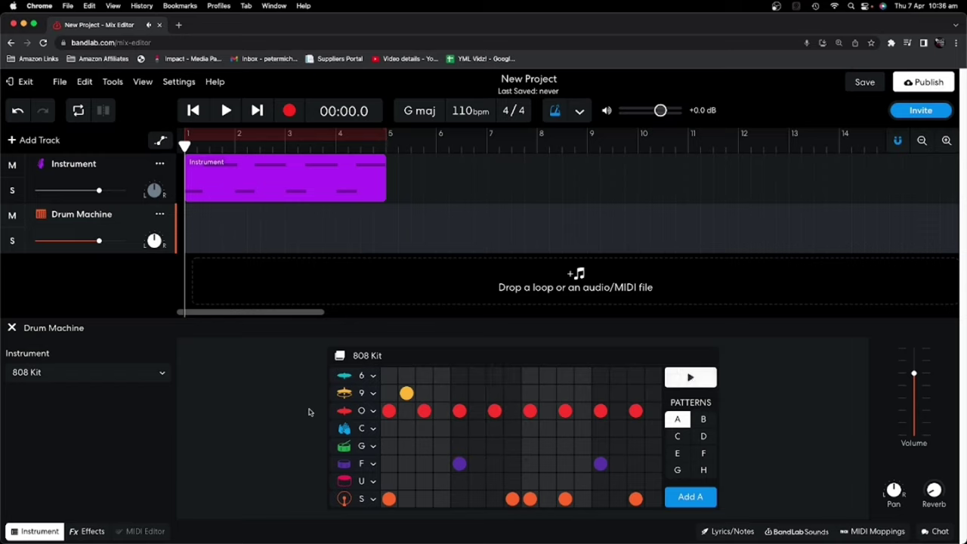
click(163, 375)
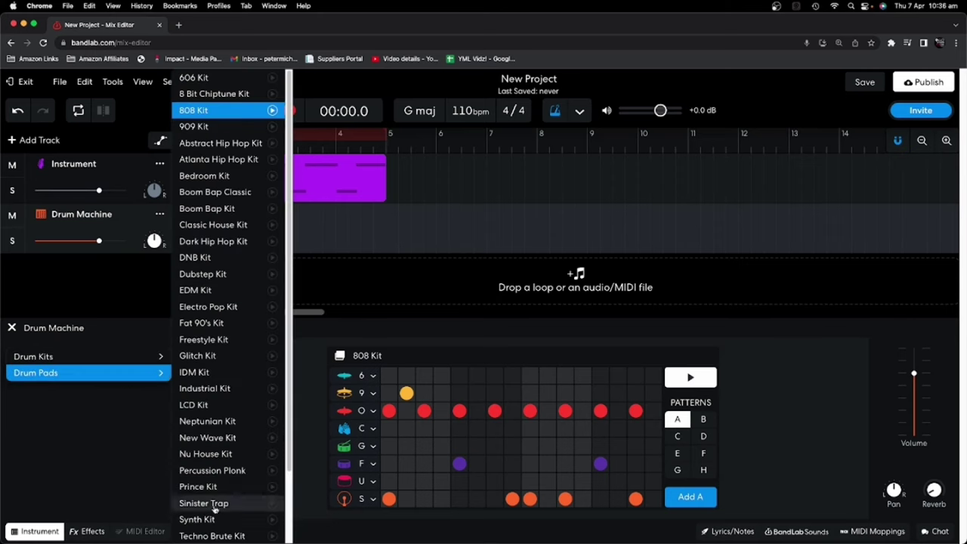
click(162, 356)
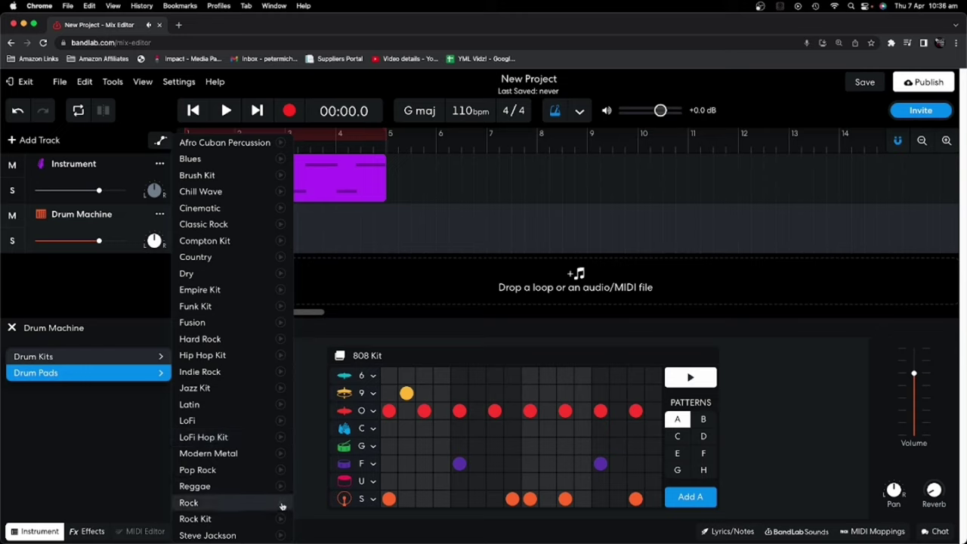
click(189, 502)
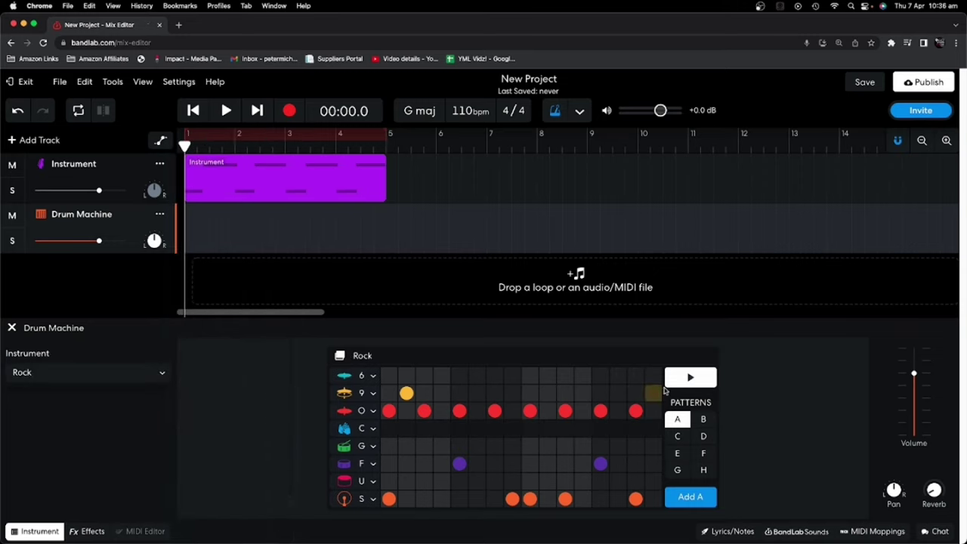
click(699, 382)
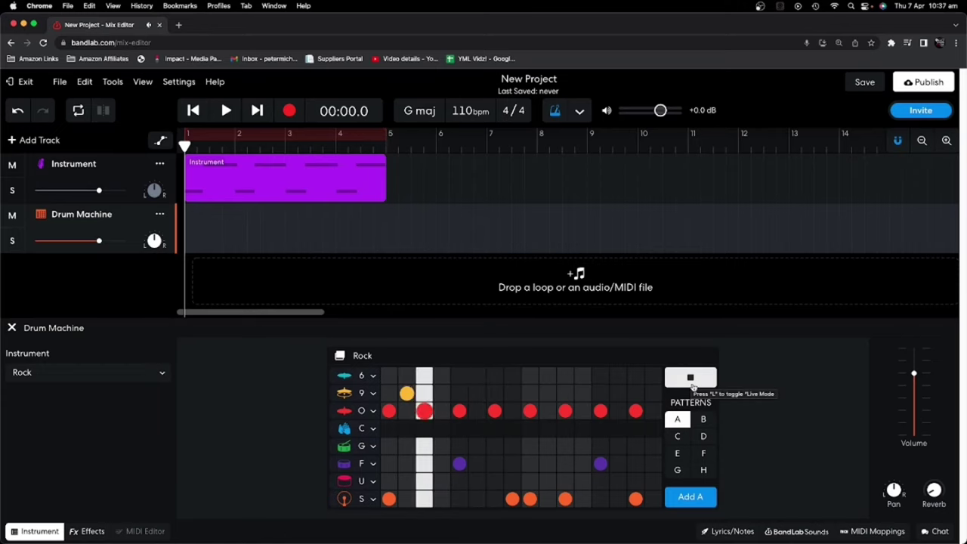
click(703, 383)
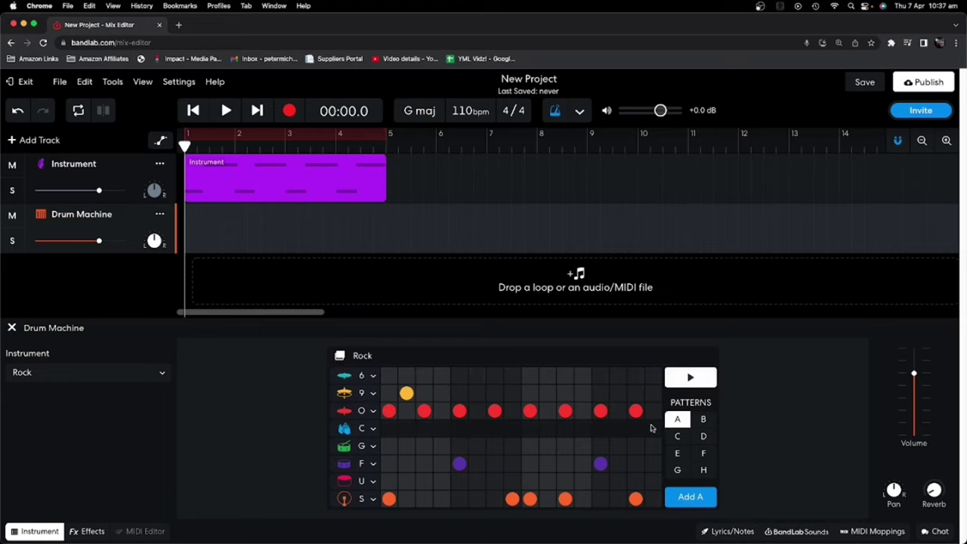
In pattern A, remove the step-5 hits from rows O and F and step 8 from S; add G step 6, F step 3, U step 5
click(457, 412)
click(459, 463)
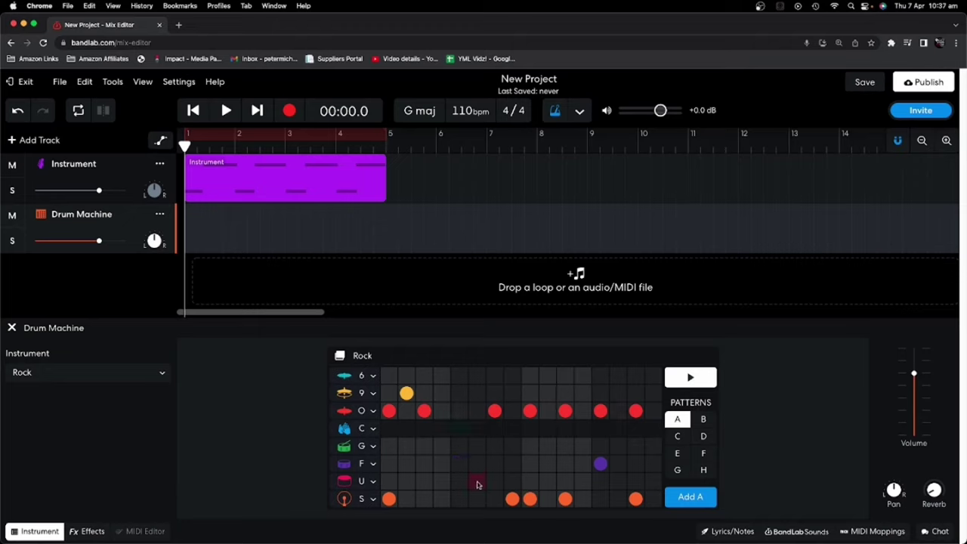
click(512, 499)
click(476, 446)
click(425, 464)
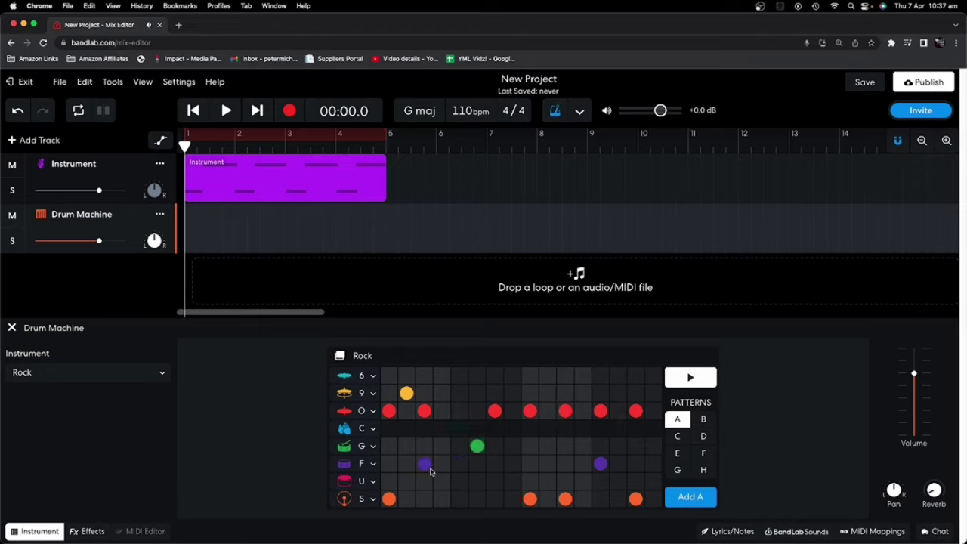
click(456, 486)
Examine the sounds available for the crash cymbal row and preview the edited drum pattern
click(371, 377)
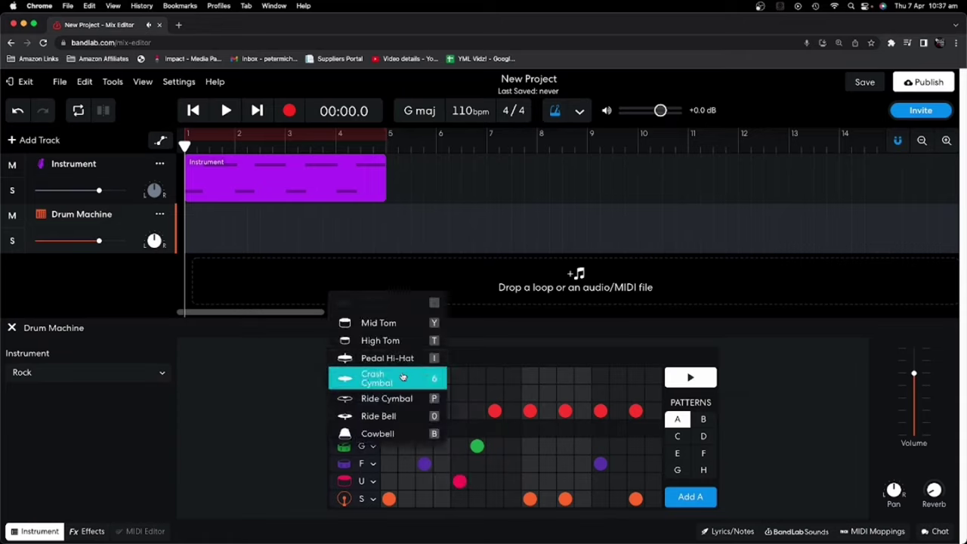
click(512, 357)
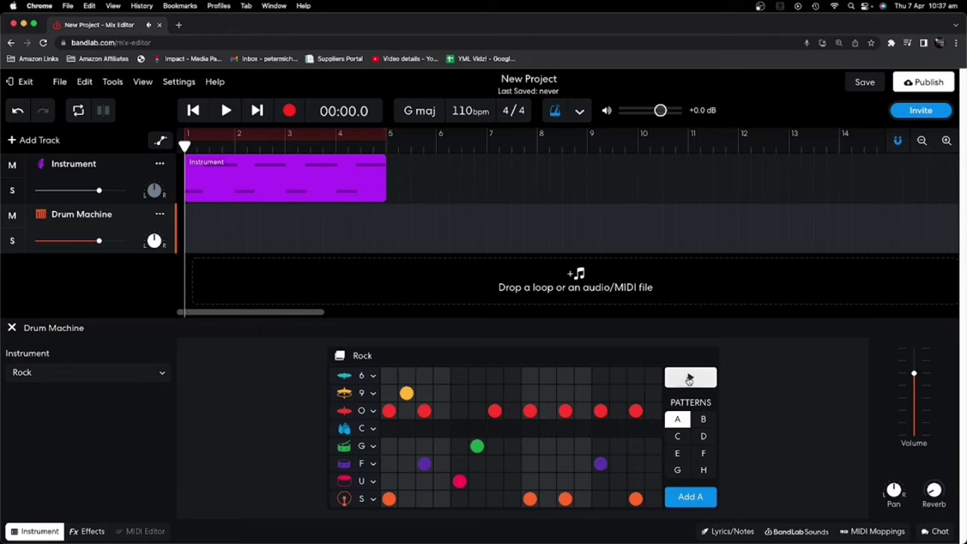
click(689, 379)
Clear all hits from pattern A and switch to pattern C, followed by pattern D
right_click(548, 394)
click(583, 406)
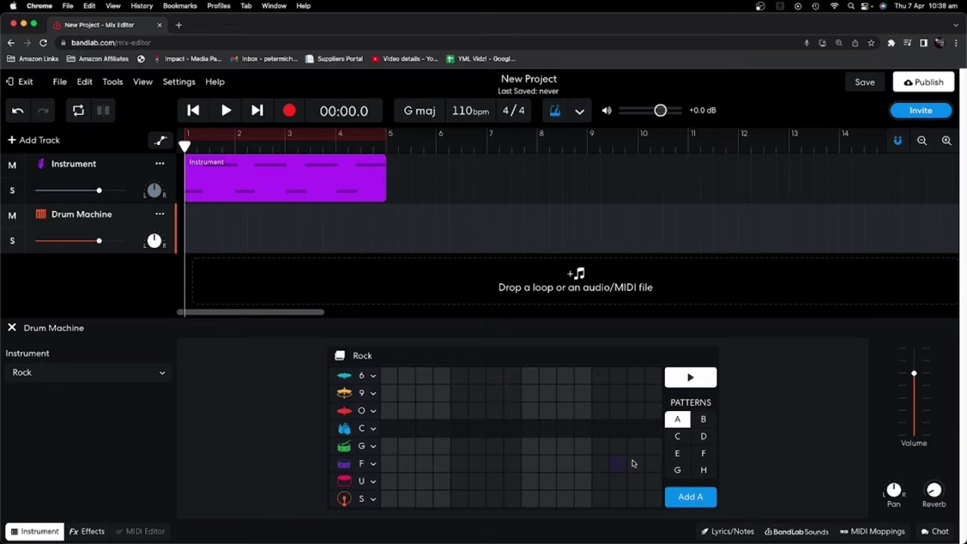
click(681, 437)
click(703, 437)
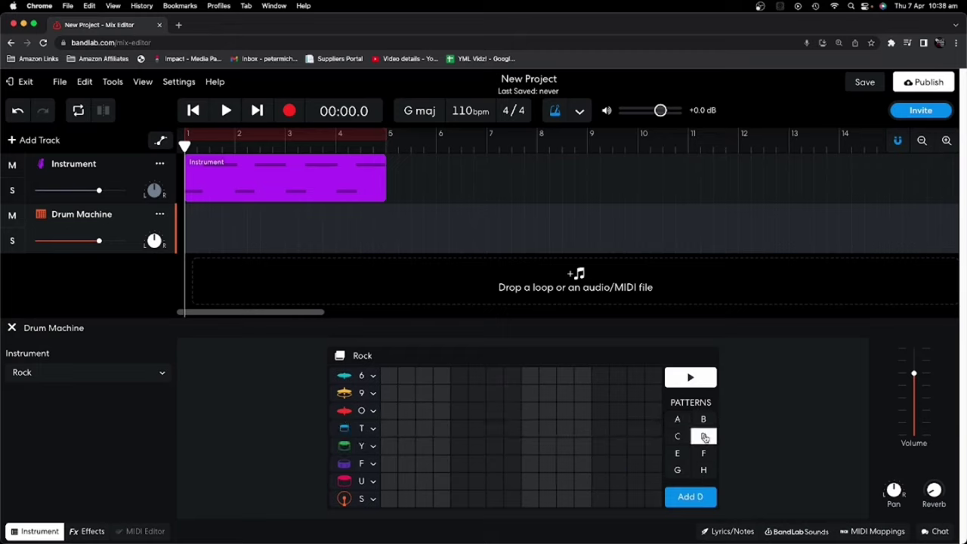
Look through drum patterns B, A, C, E and G, and return to pattern A
click(704, 420)
click(677, 420)
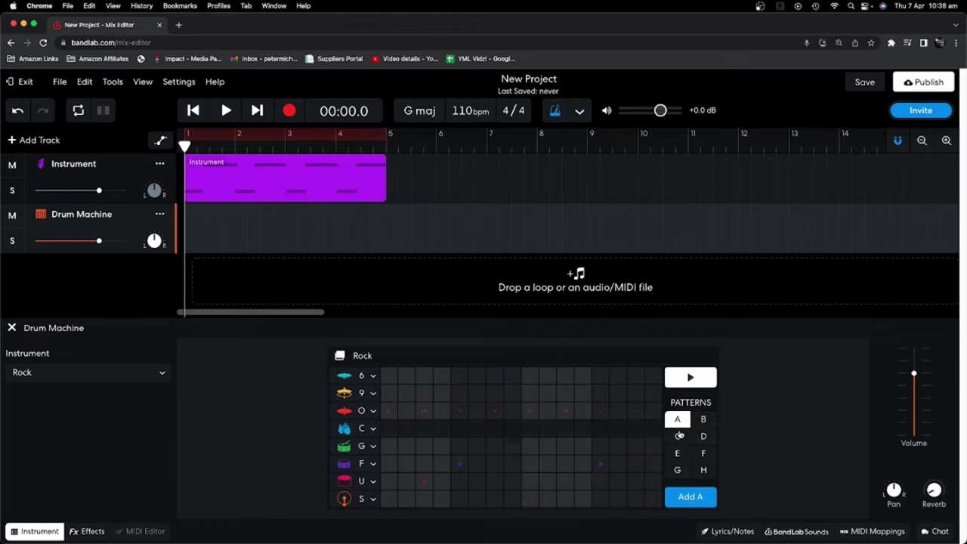
click(679, 436)
click(677, 453)
click(677, 470)
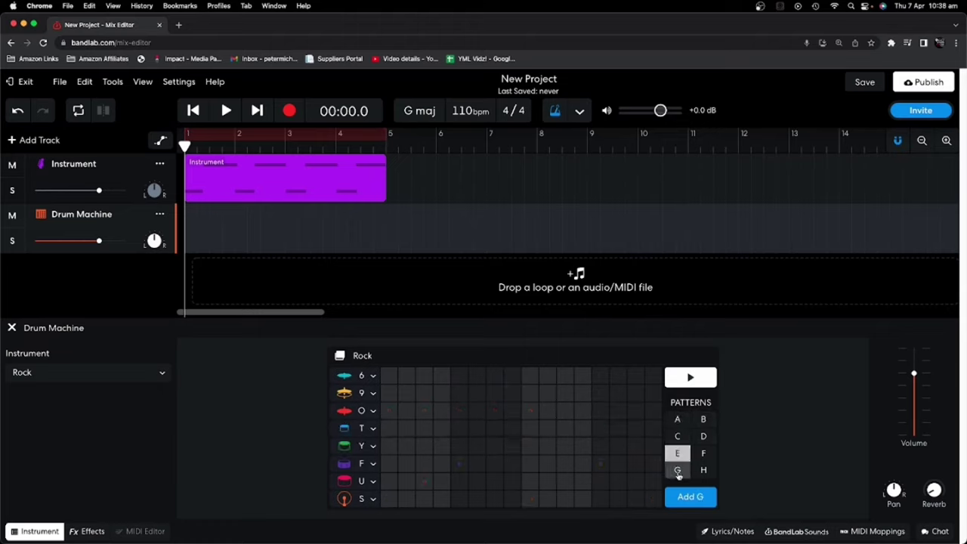
click(680, 420)
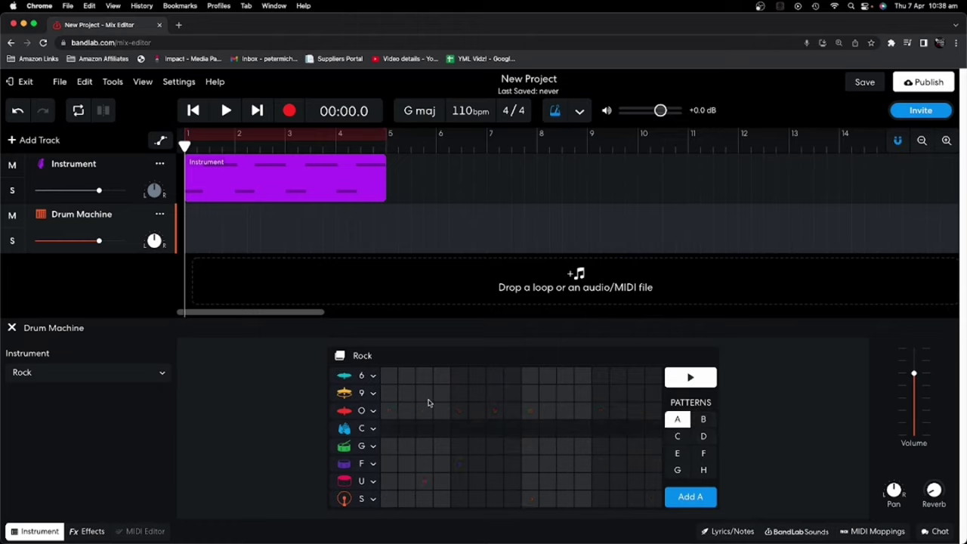
Program pattern A with hits at steps 1, 9 and 11 in row S and steps 5, 13 and 14 in row F
click(389, 499)
click(529, 500)
click(564, 499)
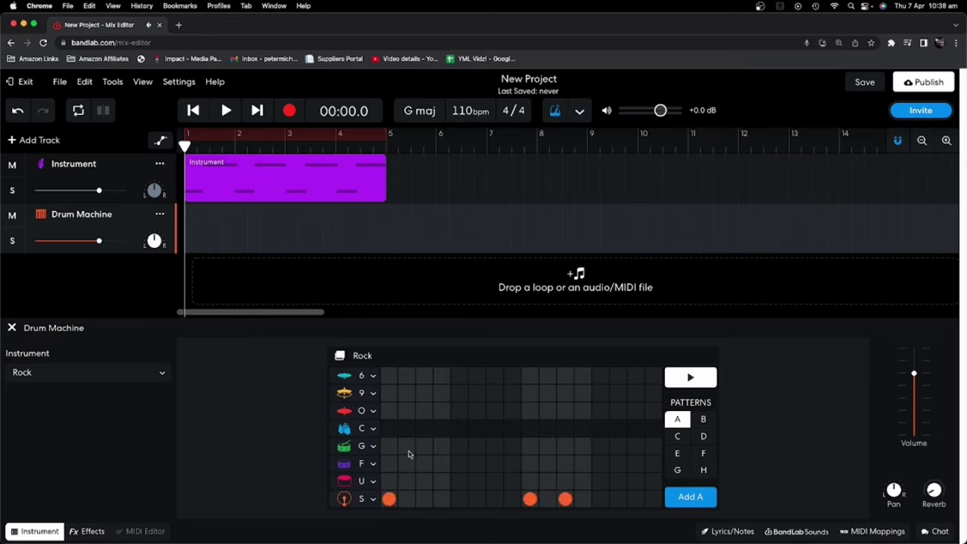
click(458, 464)
click(602, 465)
click(618, 465)
Preview pattern A and move the row F hit from step 14 to step 16
click(695, 380)
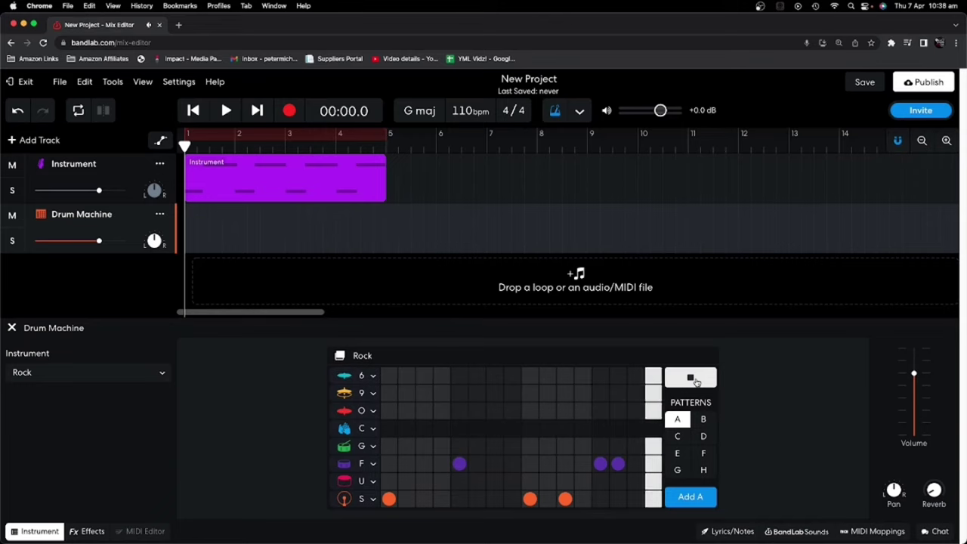
click(618, 464)
click(654, 464)
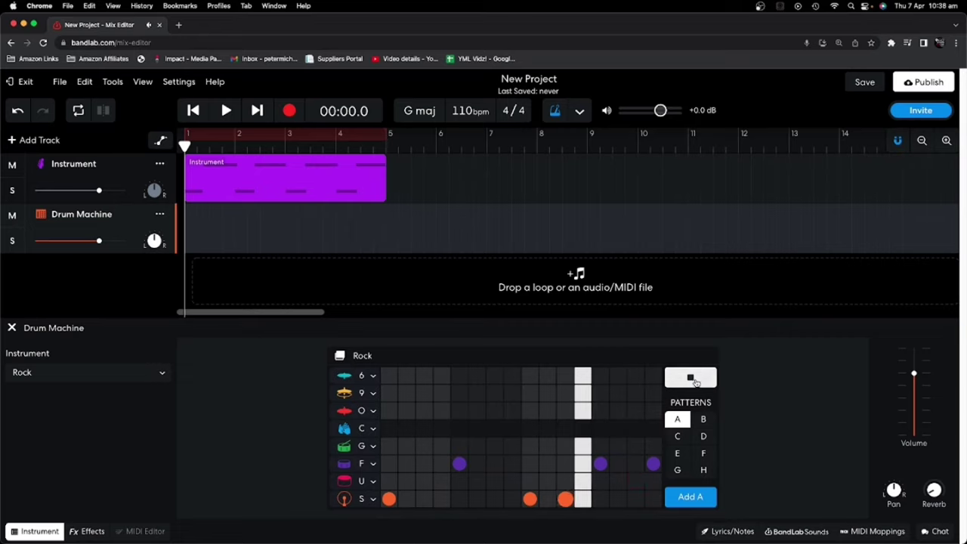
click(690, 377)
In pattern A, add row O hits at steps 1, 5, 9 and 13 and a row 9 hit at step 15
click(388, 375)
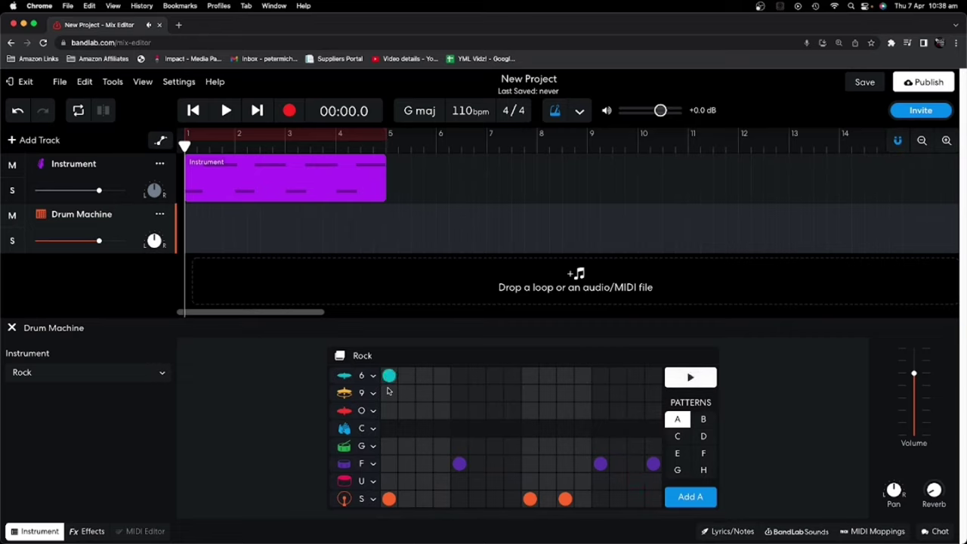
click(389, 375)
click(388, 410)
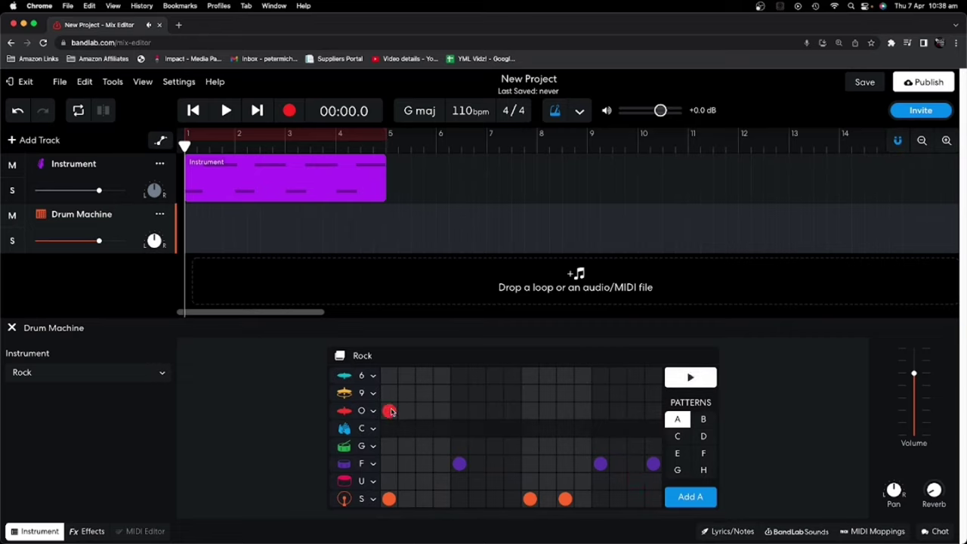
click(457, 413)
click(530, 412)
click(600, 412)
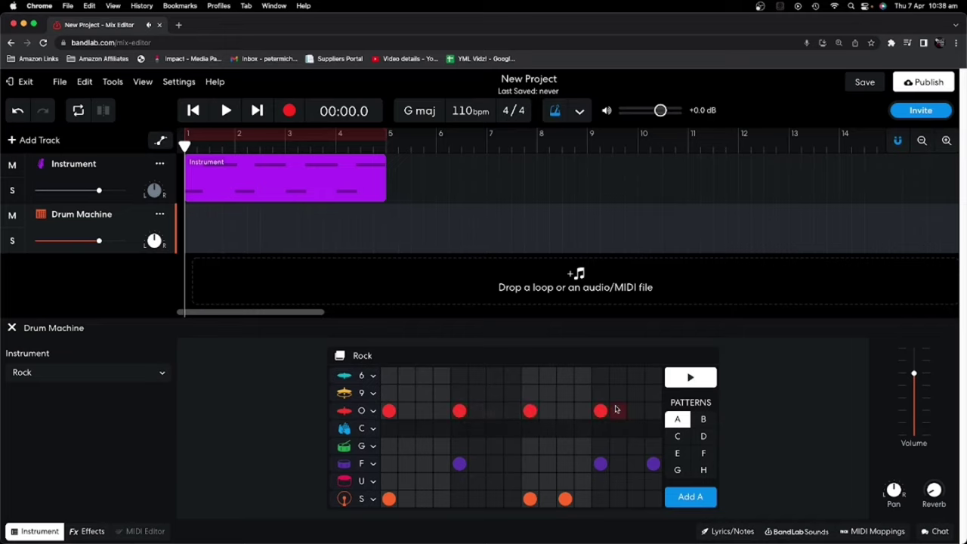
click(635, 393)
Preview pattern A and add row O hits at steps 3 and 7 during playback
click(696, 382)
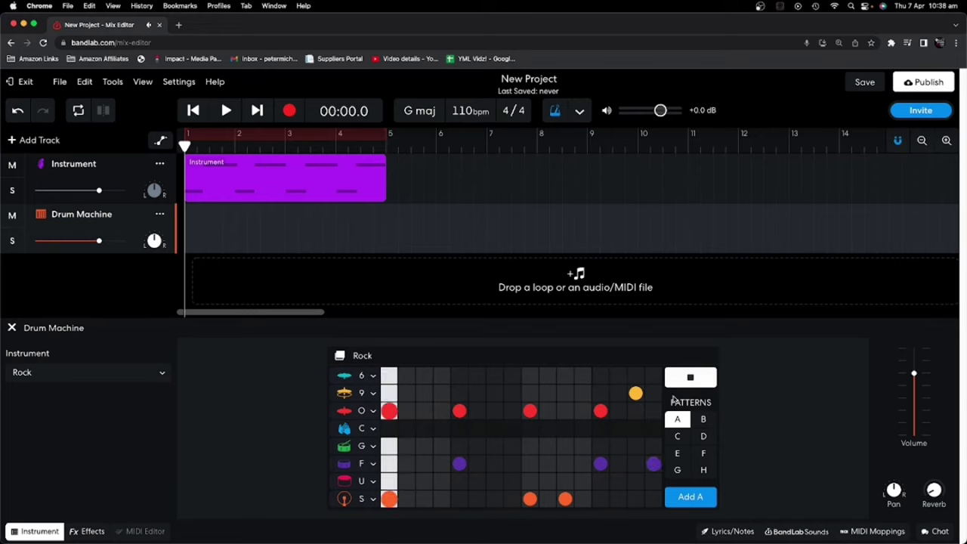
click(424, 411)
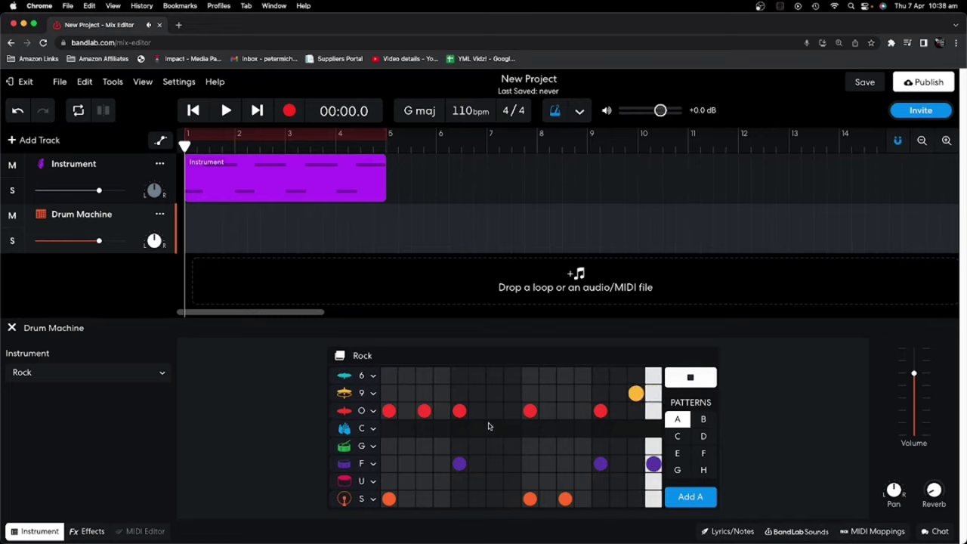
click(494, 411)
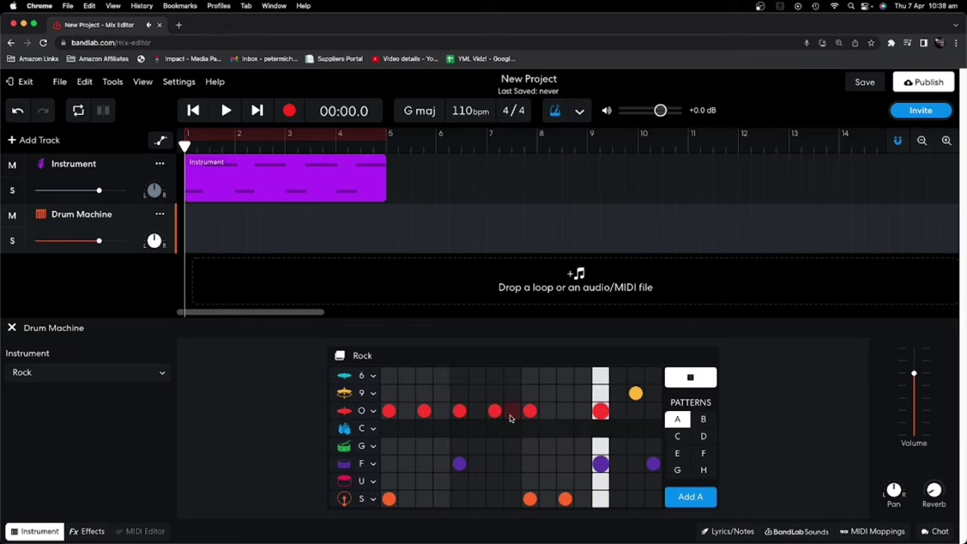
click(690, 378)
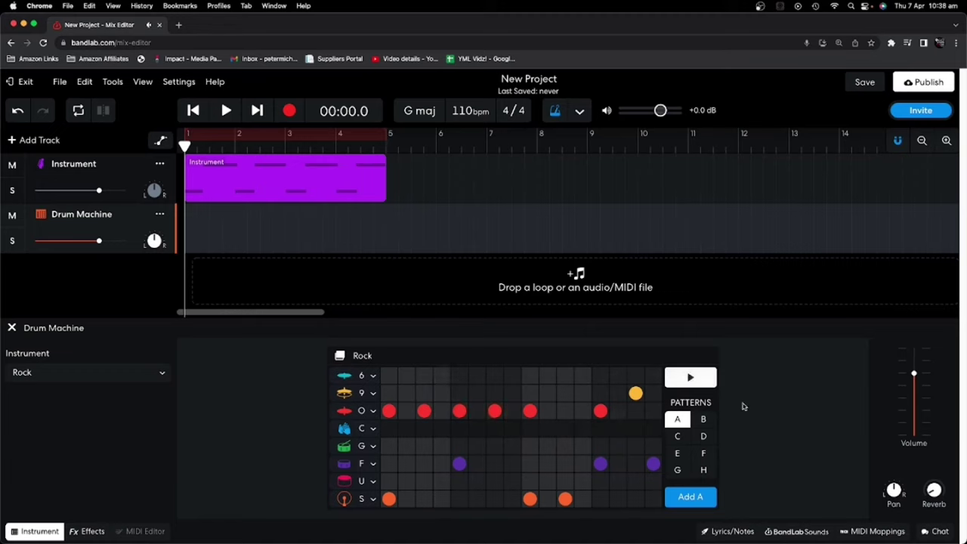
Insert pattern A at bar 1 of the Drum Machine track, audition it with the bass, and loop it up to bar 5
click(691, 497)
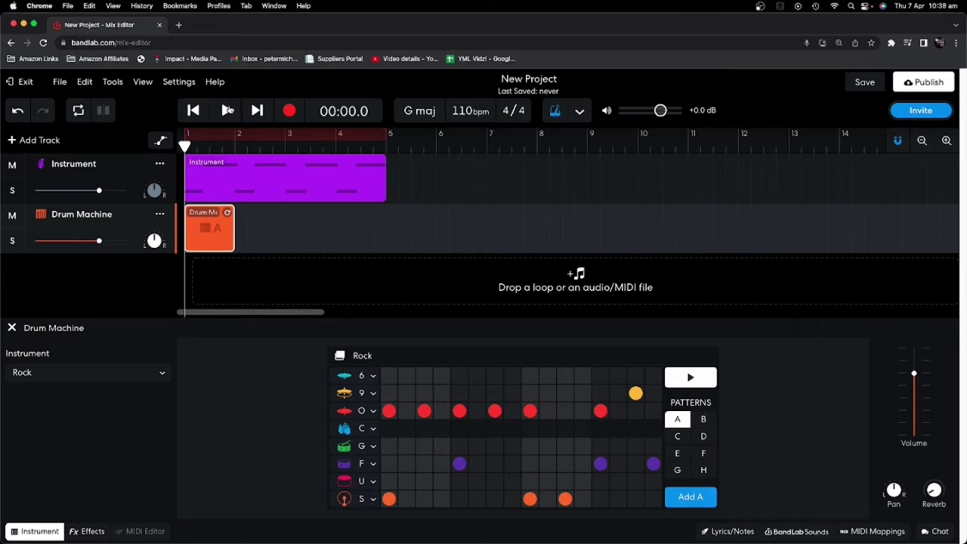
click(227, 111)
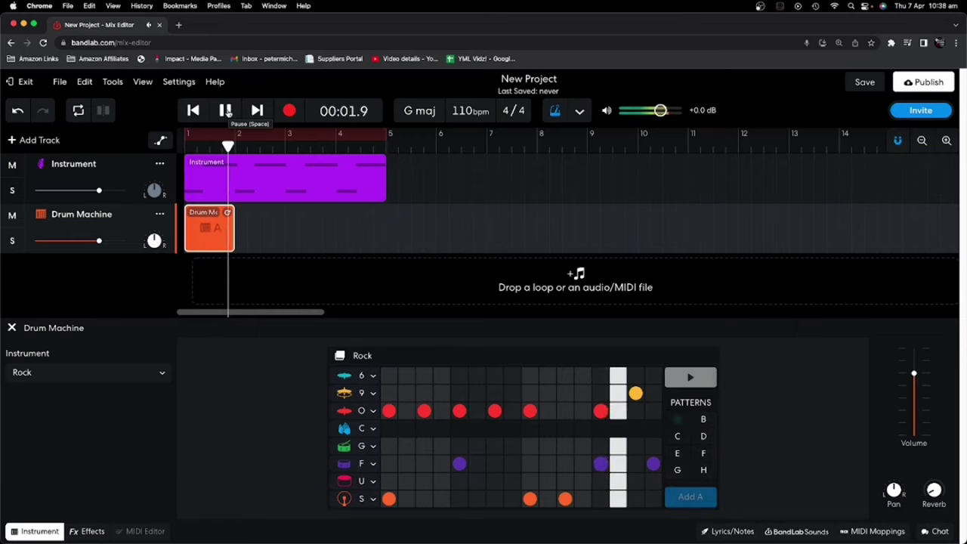
click(226, 111)
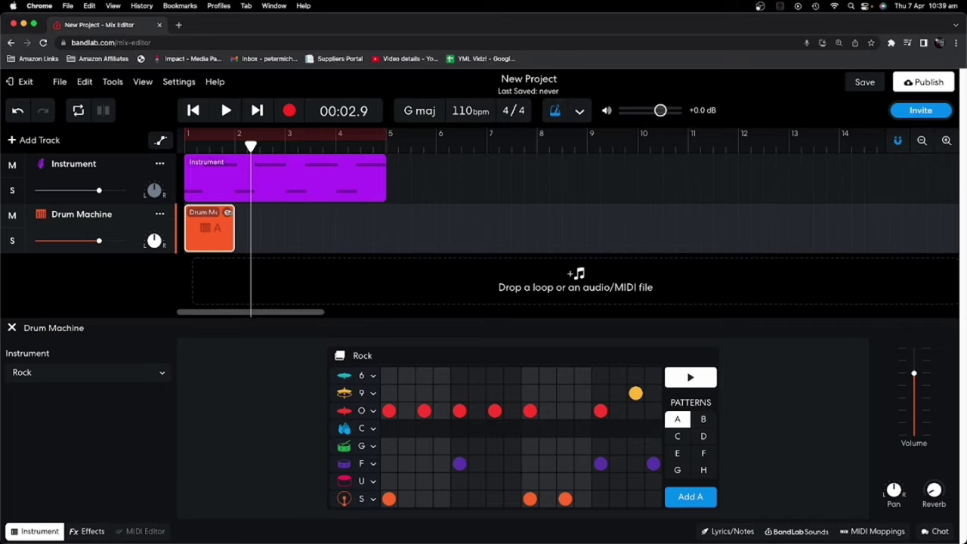
drag(228, 213, 378, 212)
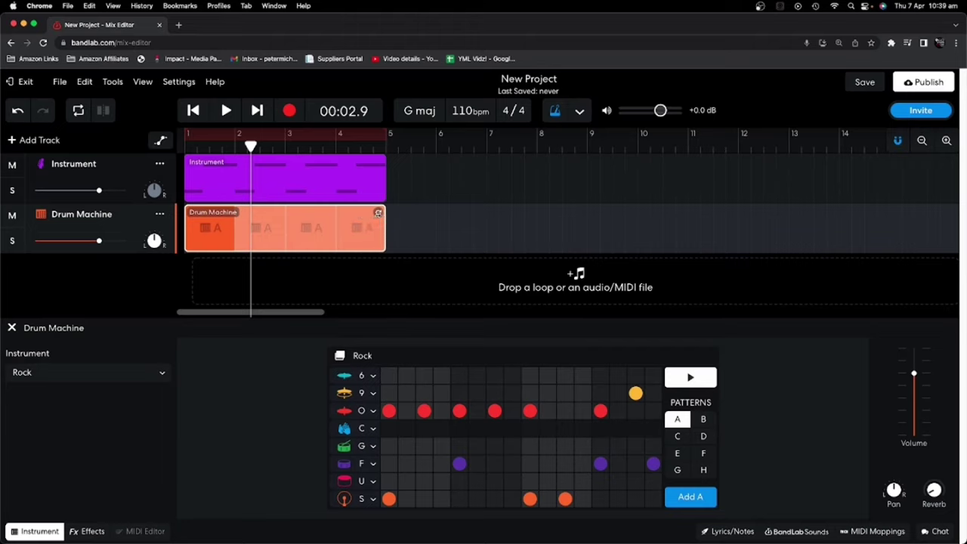
Play the bass line and looped drum pattern together from the start of the project
drag(252, 154, 184, 146)
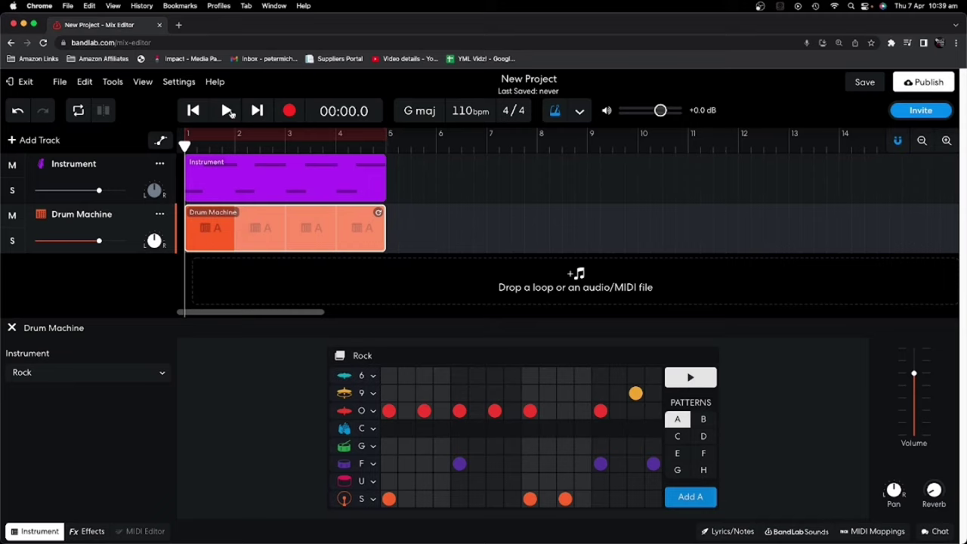
click(226, 111)
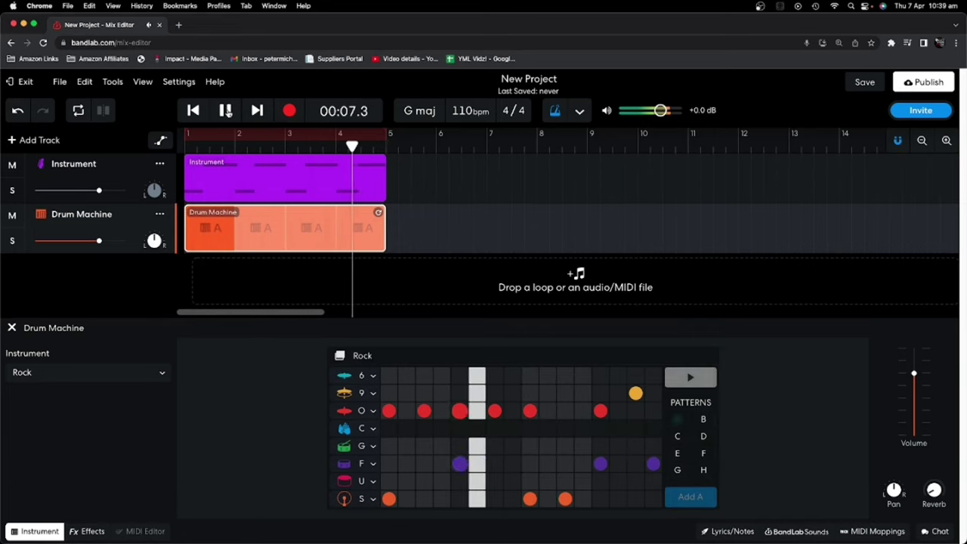
click(226, 110)
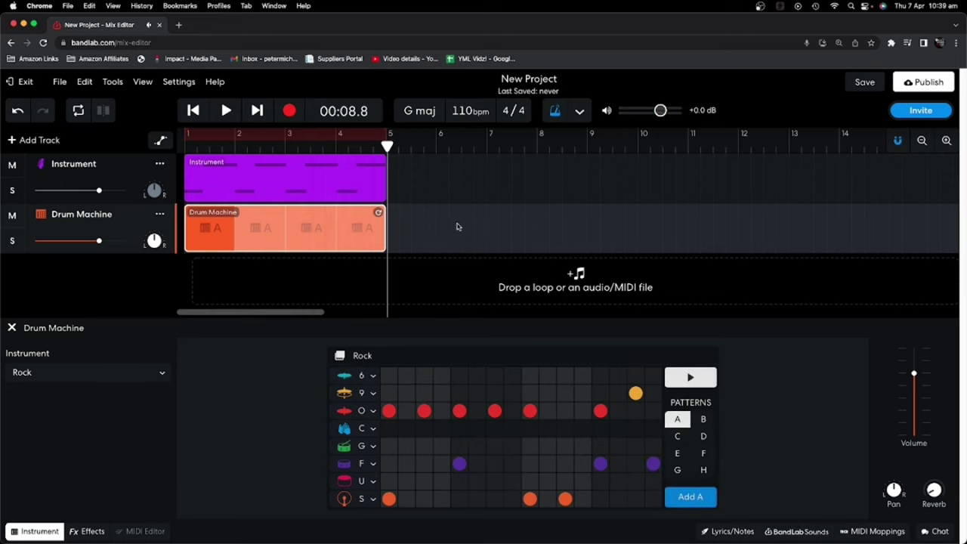
Loop the bass region up to bar 9, and set the playhead at bar 5 with the Drum Machine track selected
click(348, 165)
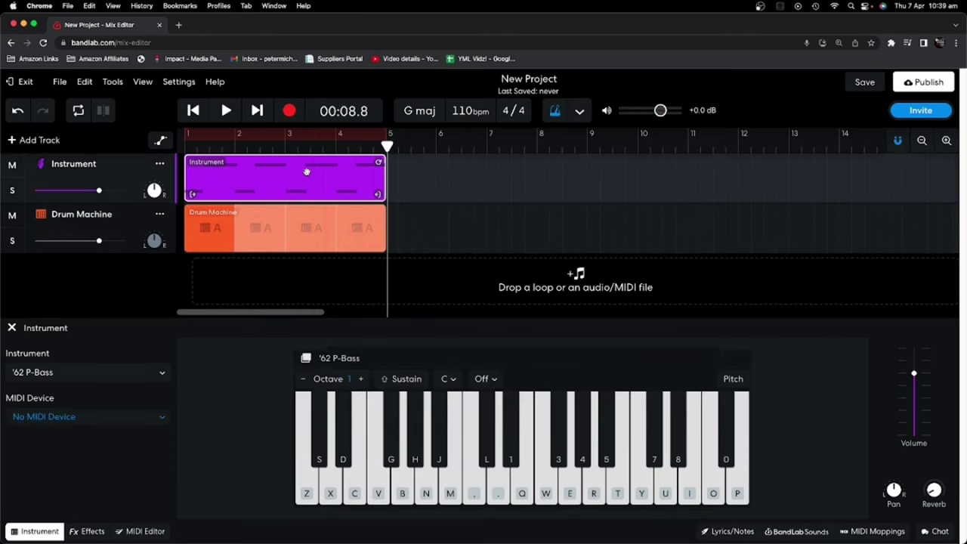
drag(380, 162, 580, 162)
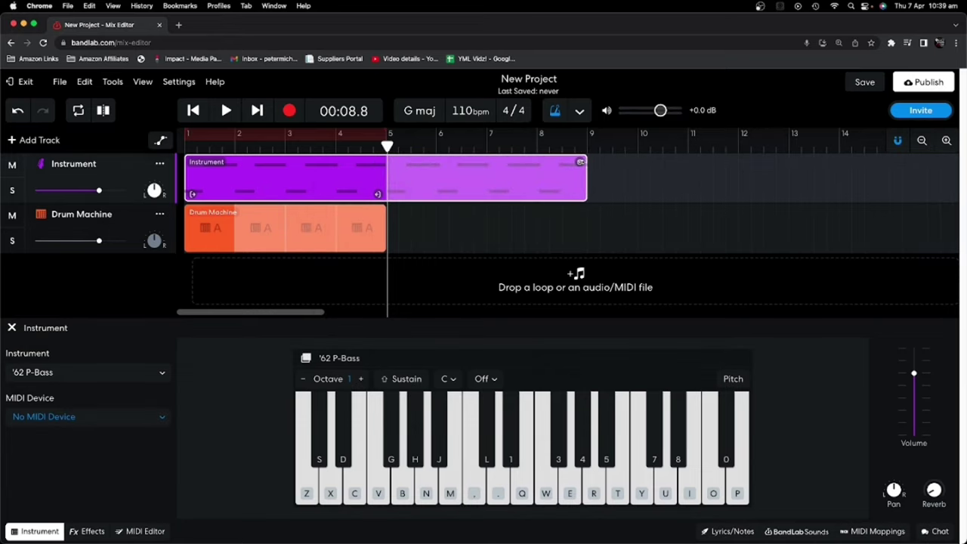
click(402, 234)
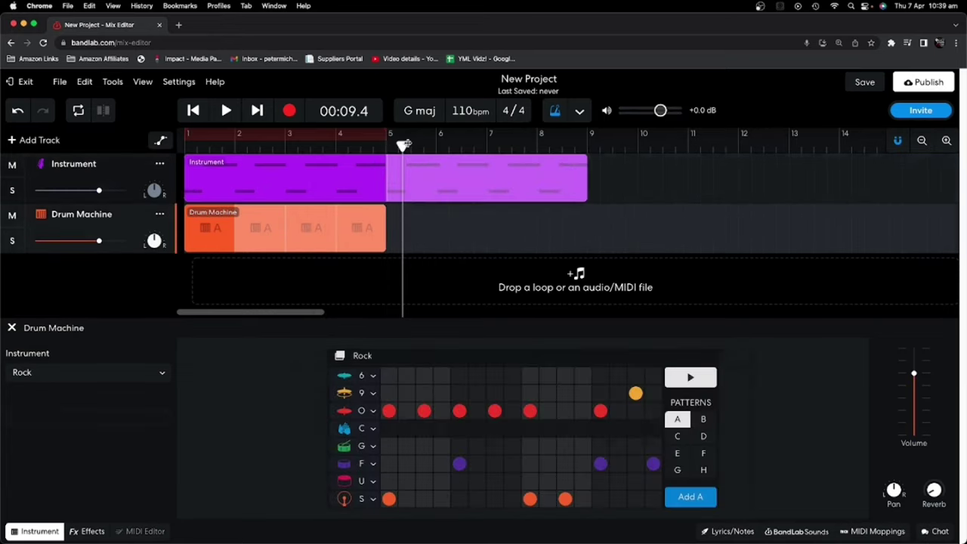
drag(403, 143, 386, 145)
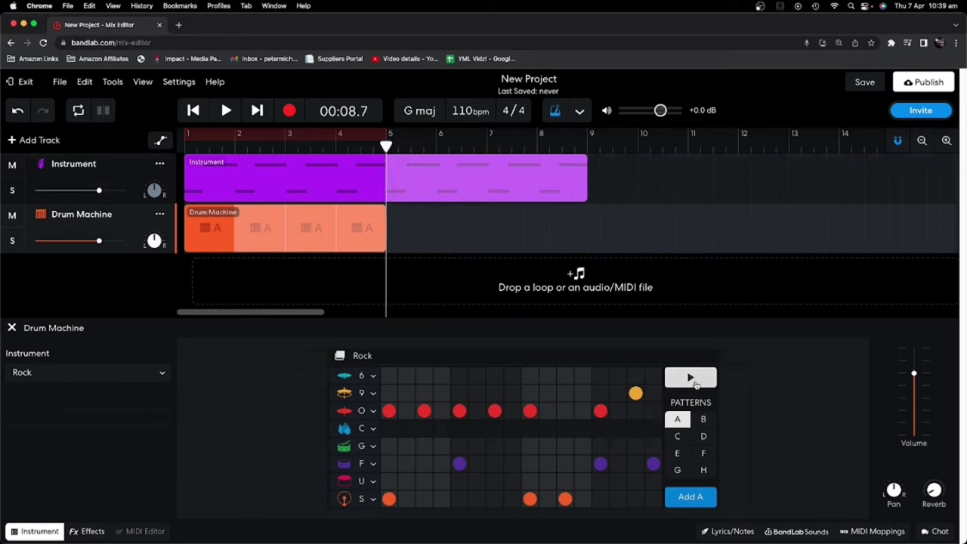
Switch to pattern C and add row S hits at steps 1, 5, 9 and 13
click(679, 437)
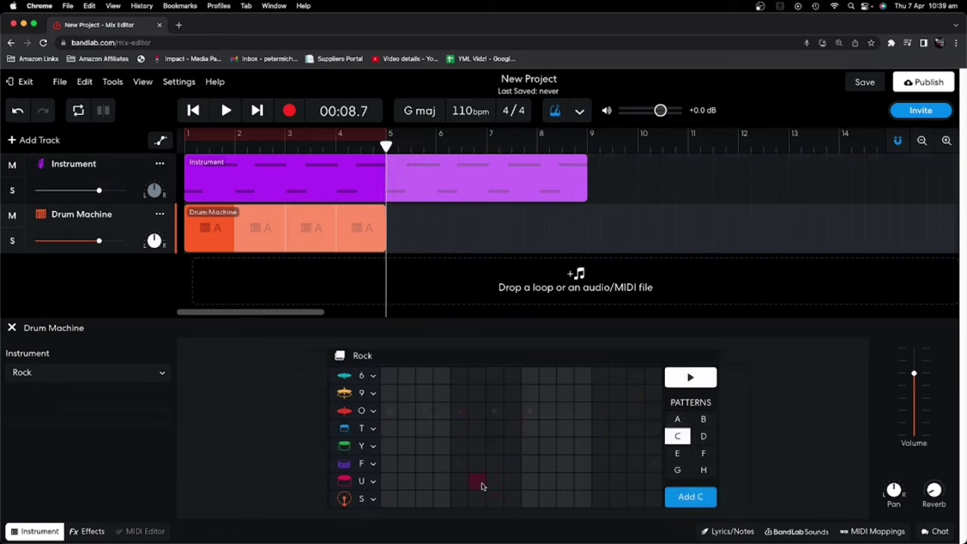
click(389, 500)
click(459, 500)
click(530, 501)
click(600, 500)
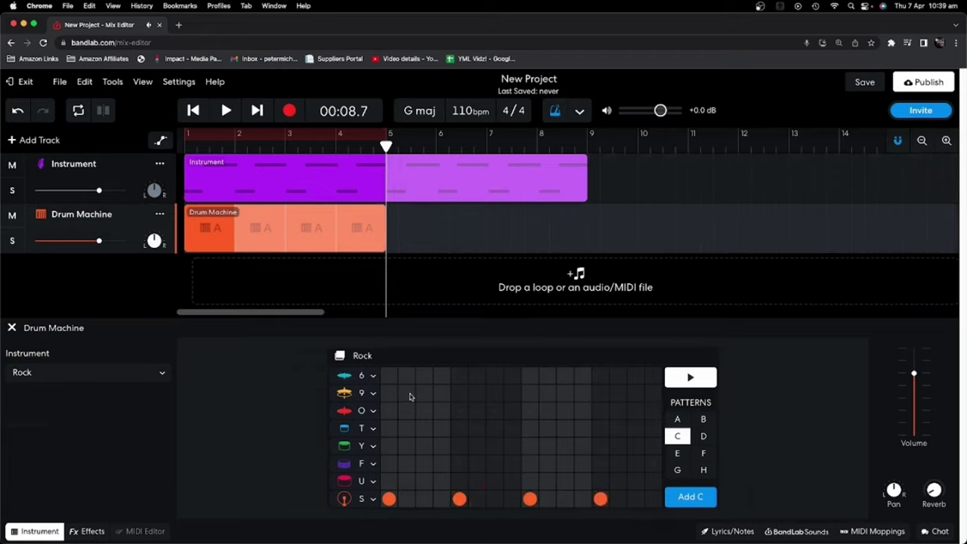
In pattern C, add row 9 hits at steps 2, 7 and 14 and row O hits at steps 4, 5, 10 and 11
click(407, 393)
click(442, 411)
click(460, 411)
click(495, 394)
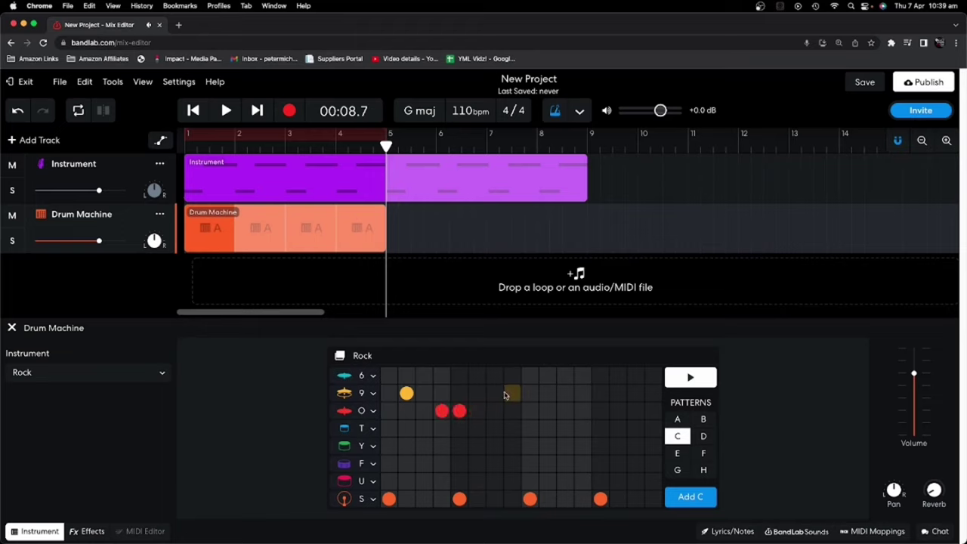
click(547, 411)
click(565, 411)
click(618, 394)
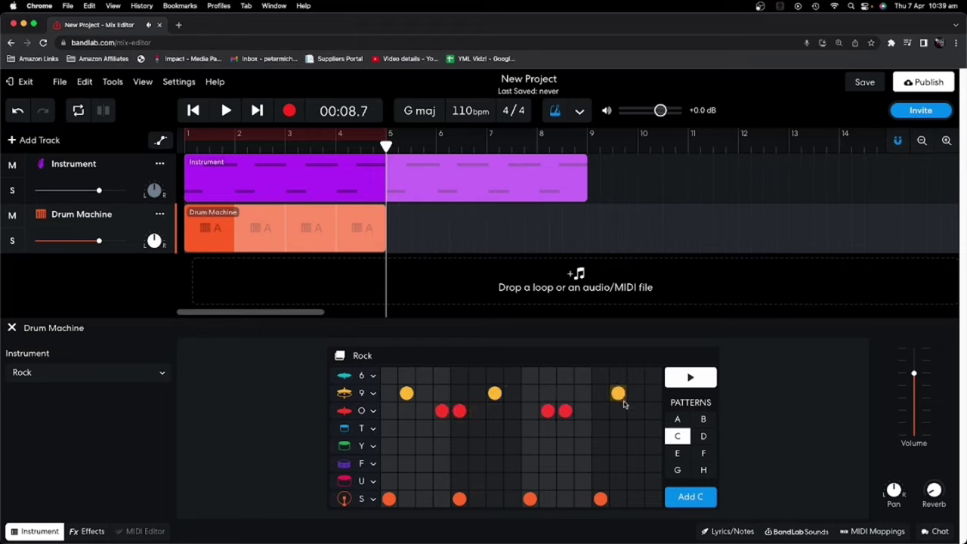
Preview pattern C and place it on the Drum Machine track, looped from bar 5 to bar 9
click(683, 382)
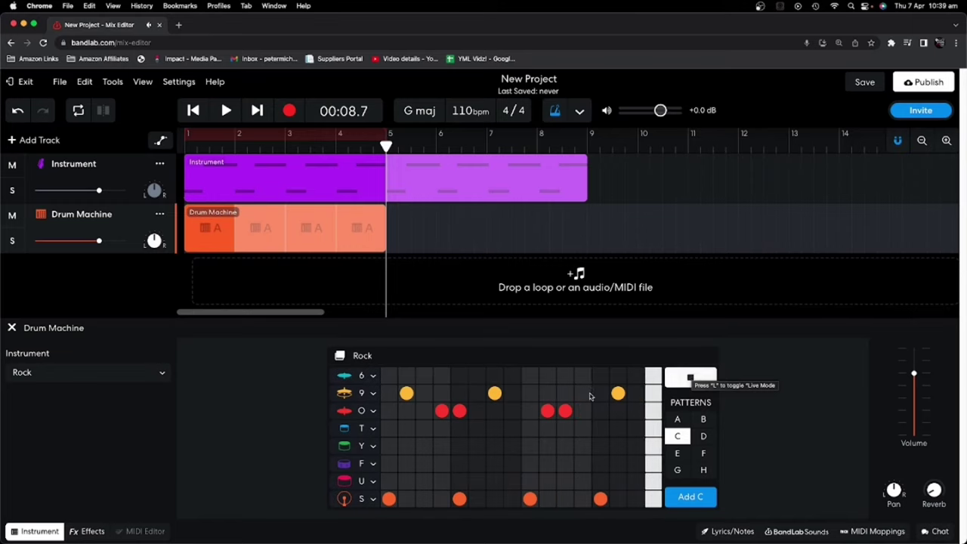
click(702, 383)
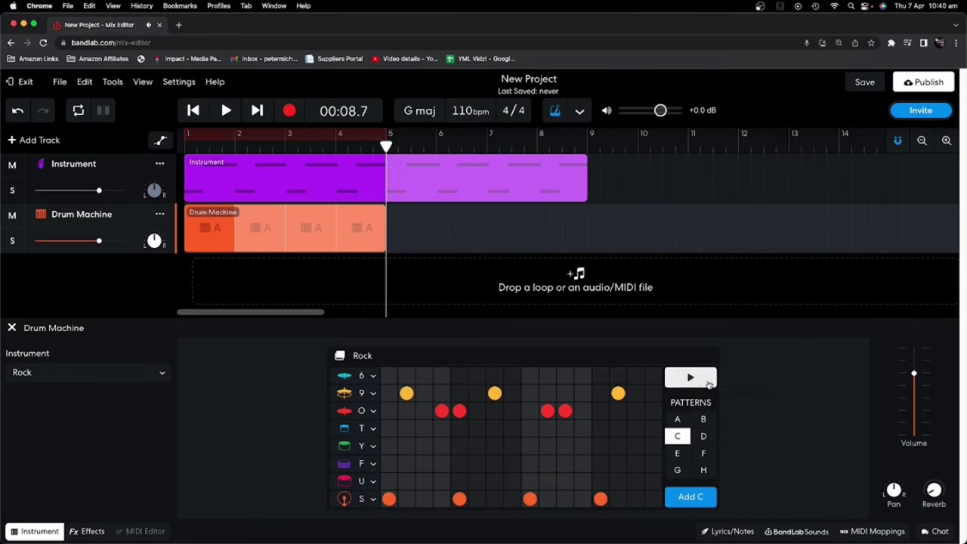
click(691, 497)
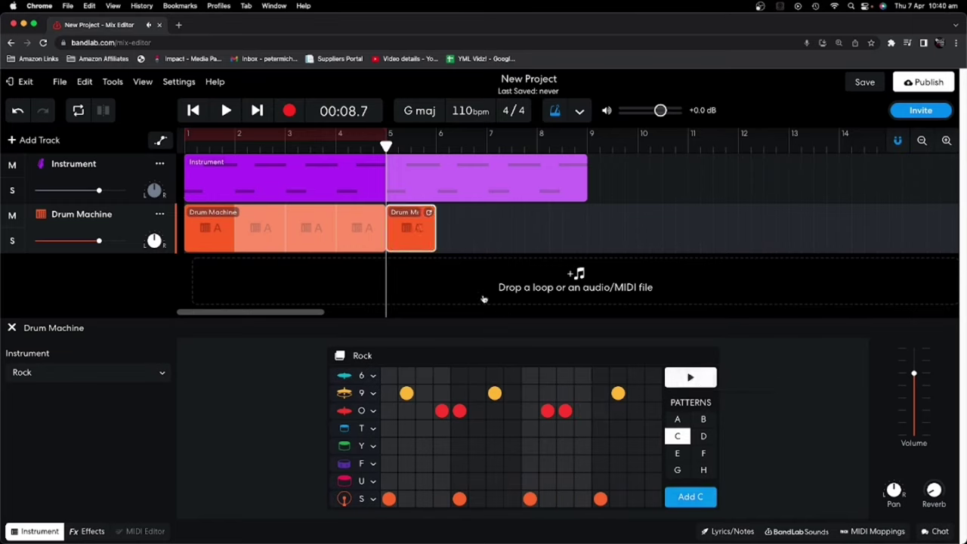
drag(429, 213, 576, 212)
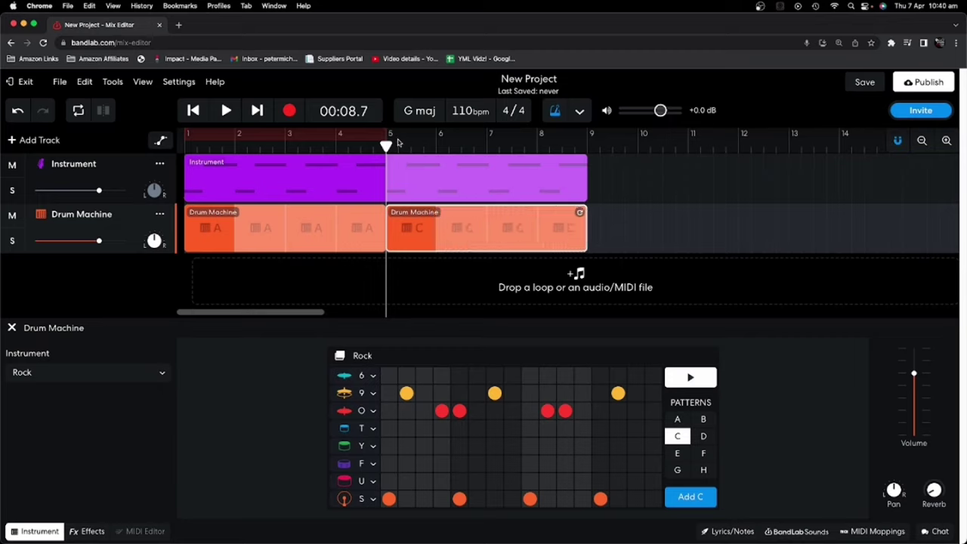
Play the project from bar 4 to hear the transition from pattern A to pattern C
drag(387, 145, 335, 146)
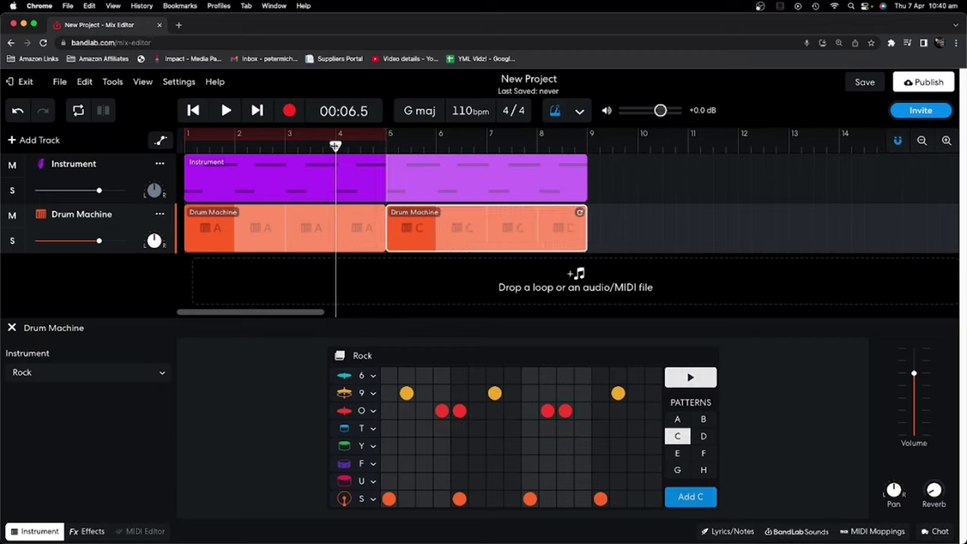
click(225, 110)
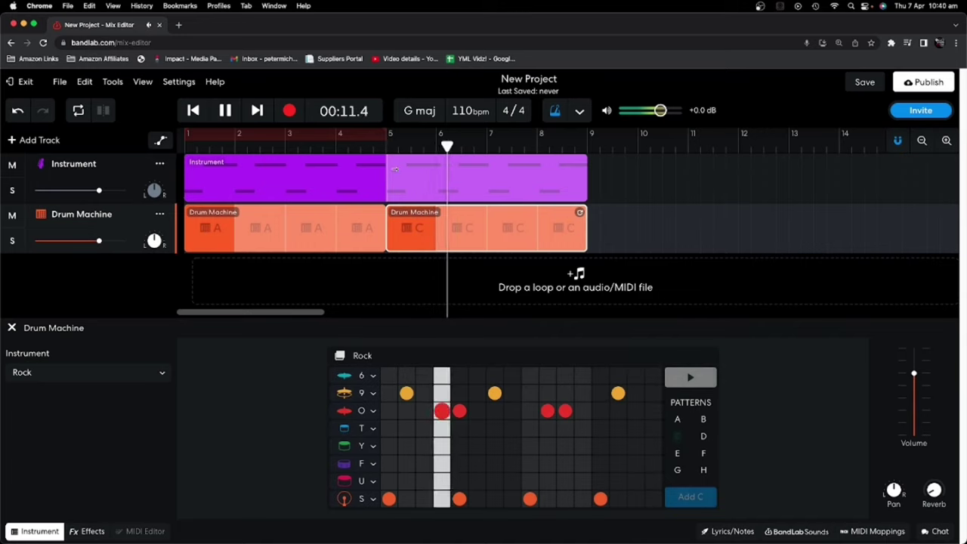
click(221, 110)
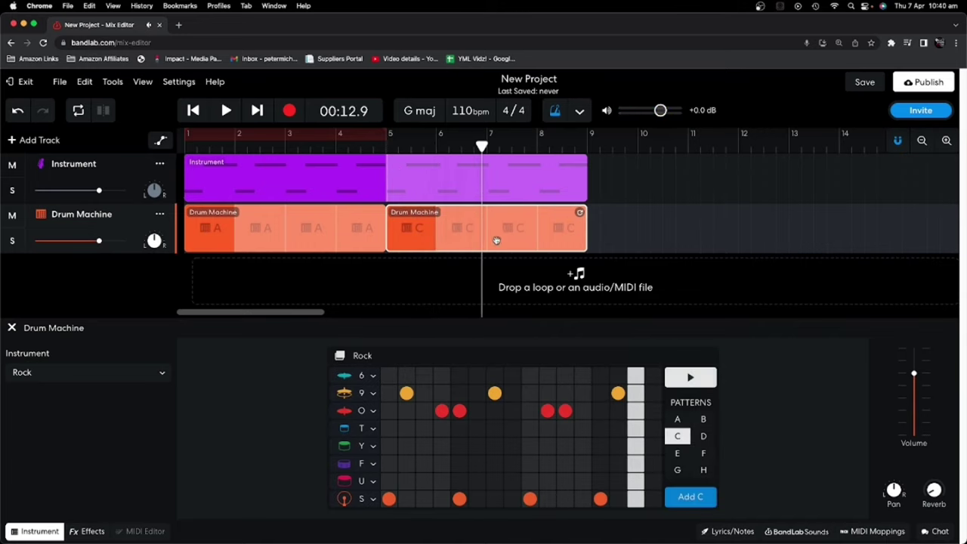
Return the playhead to the project start and look through the available drum kits for the Drum Machine track
drag(481, 147, 185, 146)
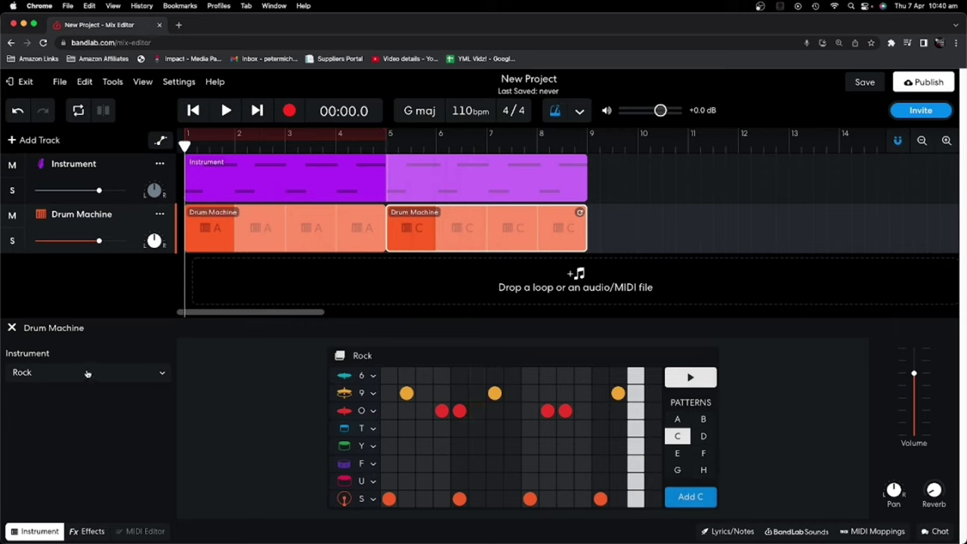
click(162, 375)
mouse_move(162, 372)
scroll(250, 362, up, 10)
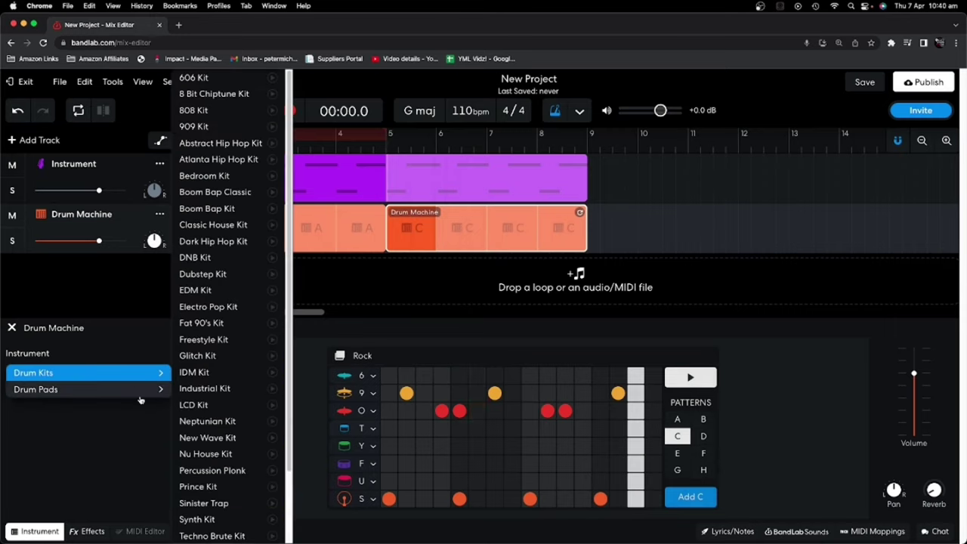
click(305, 359)
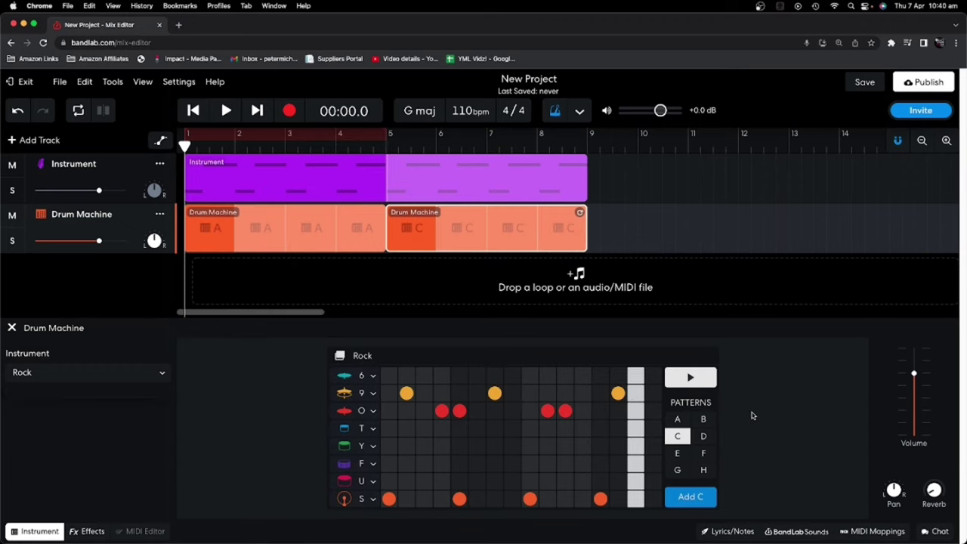
Add a Sampler track and load the Oneshot_Shaker_Toy one-shot onto pad 1
click(30, 140)
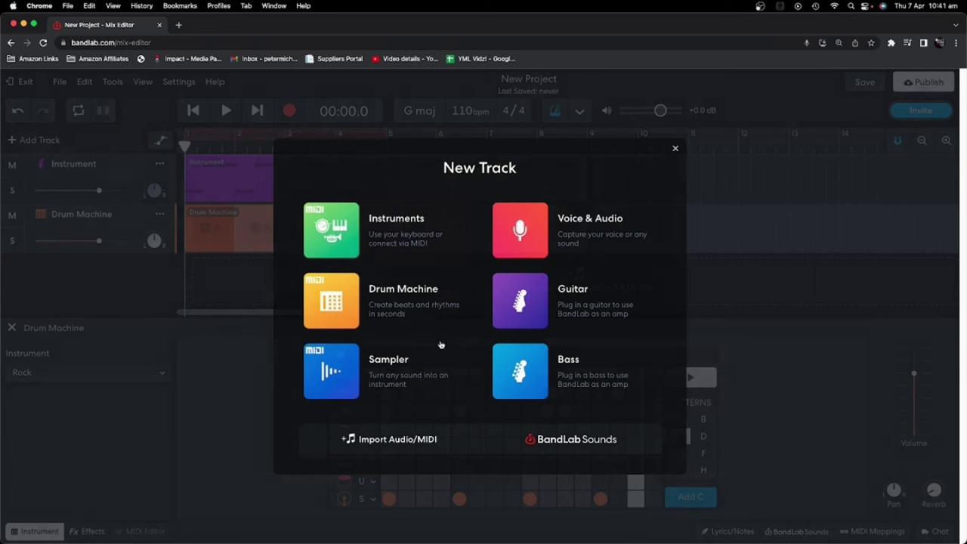
click(340, 384)
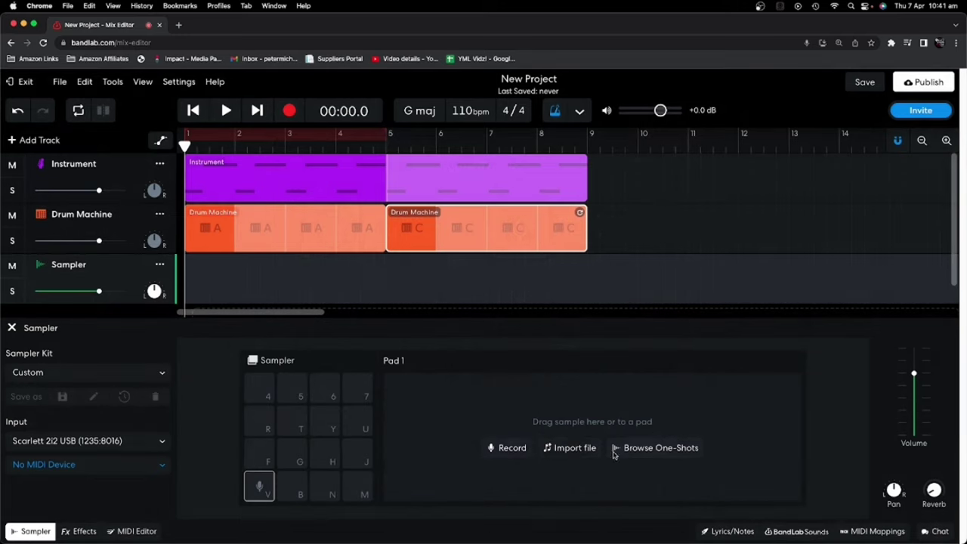
click(651, 451)
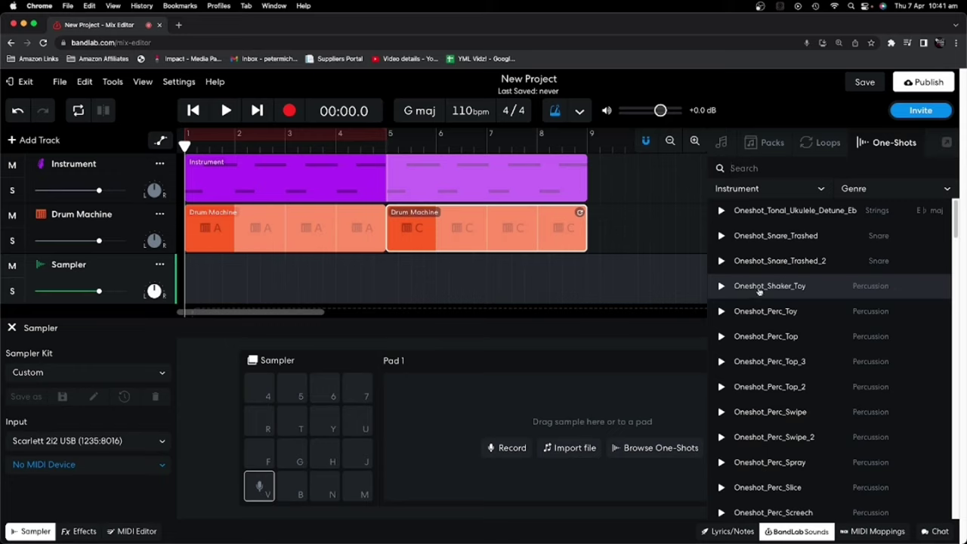
click(721, 287)
drag(778, 290, 585, 437)
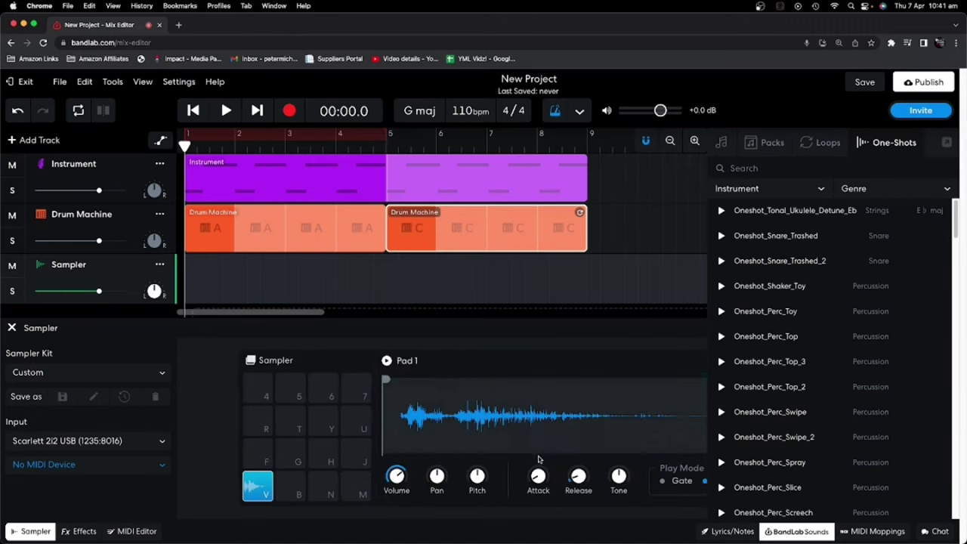
Audition the shaker sample on pad 1 several times and close the sound library
click(266, 492)
click(263, 490)
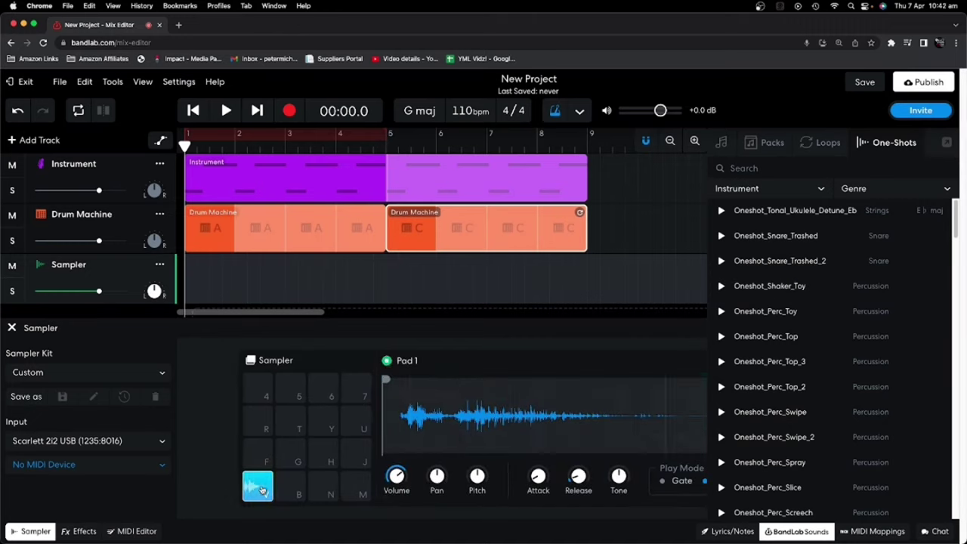
click(262, 489)
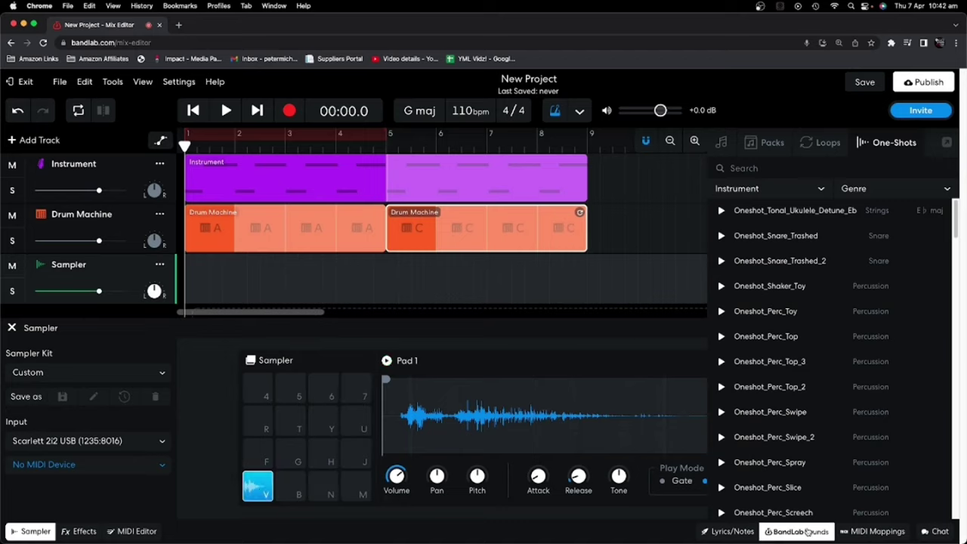
click(799, 532)
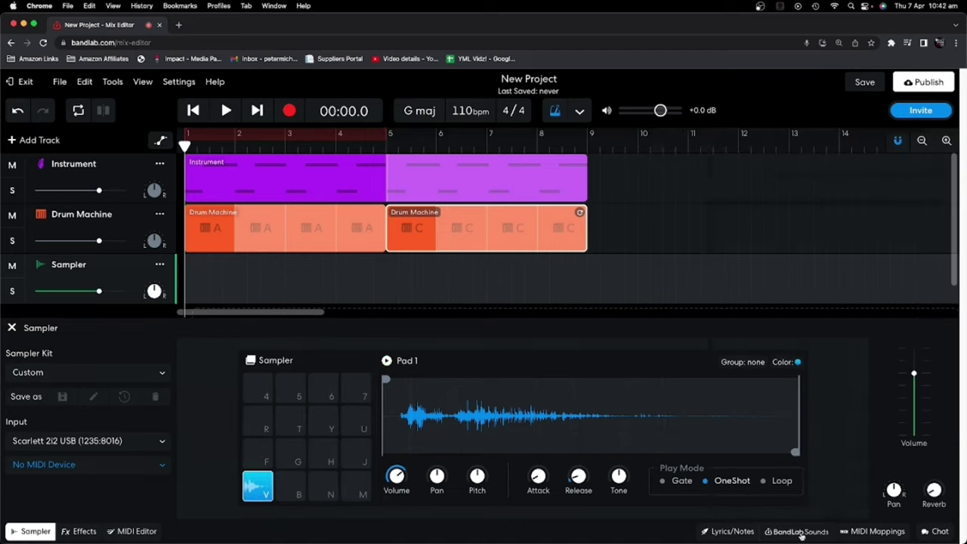
Load the Oneshot_Perc_Metalic one-shot onto sampler pad 2
click(294, 491)
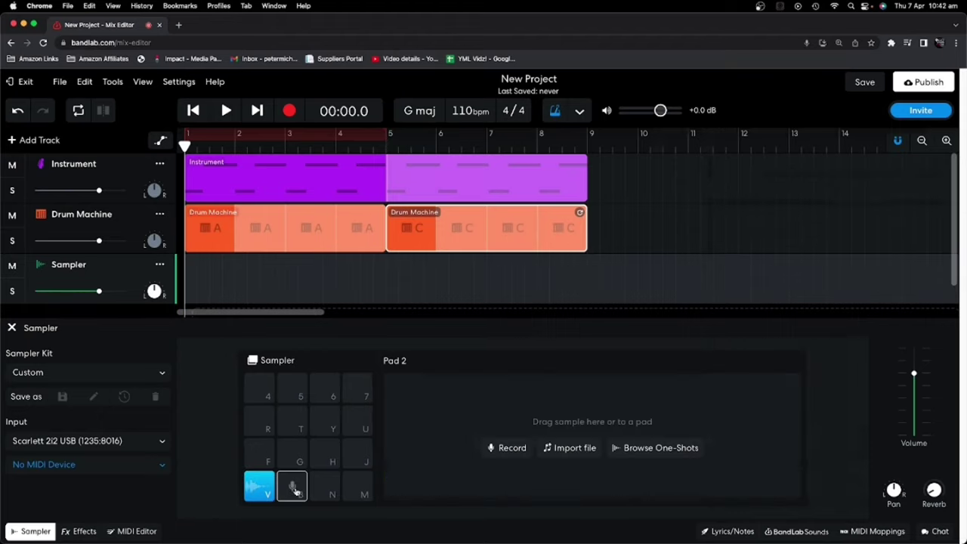
click(649, 448)
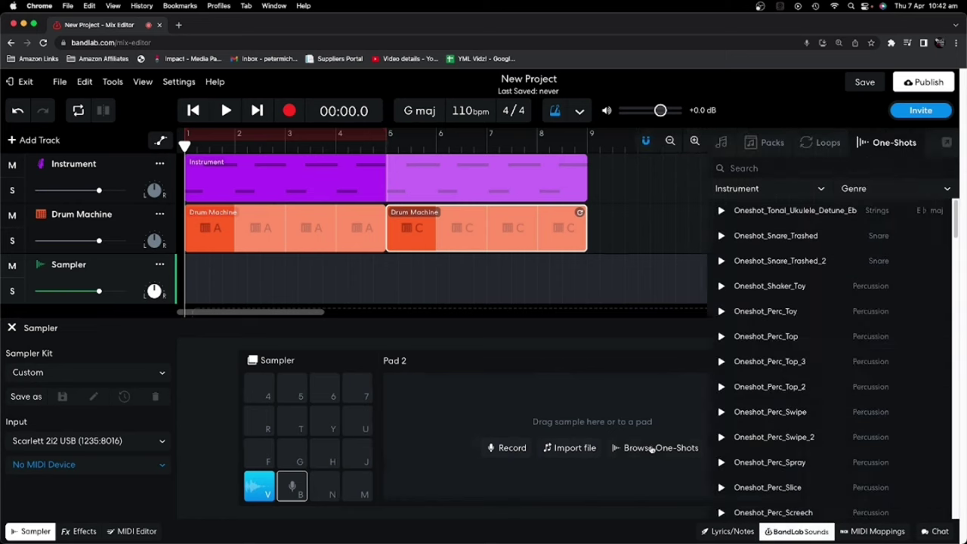
scroll(789, 337, down, 5)
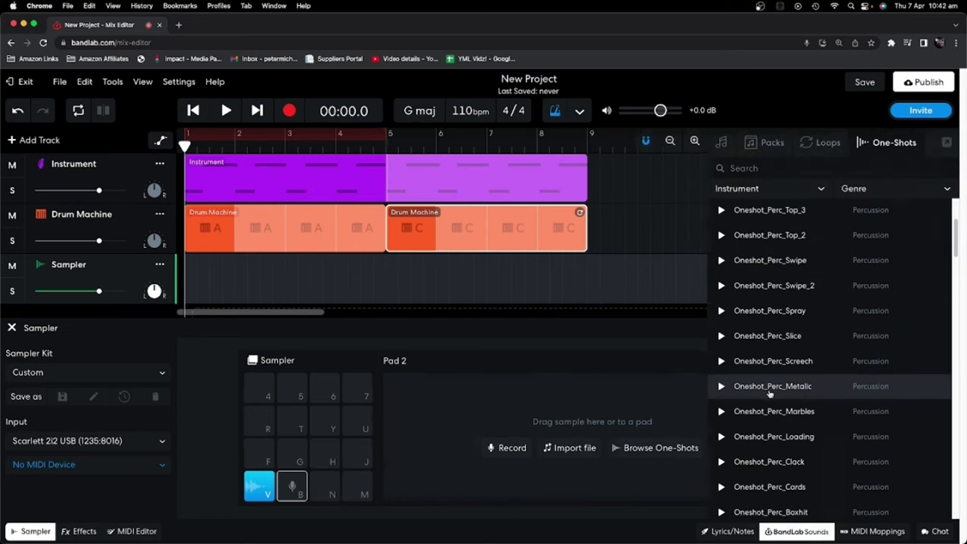
click(720, 371)
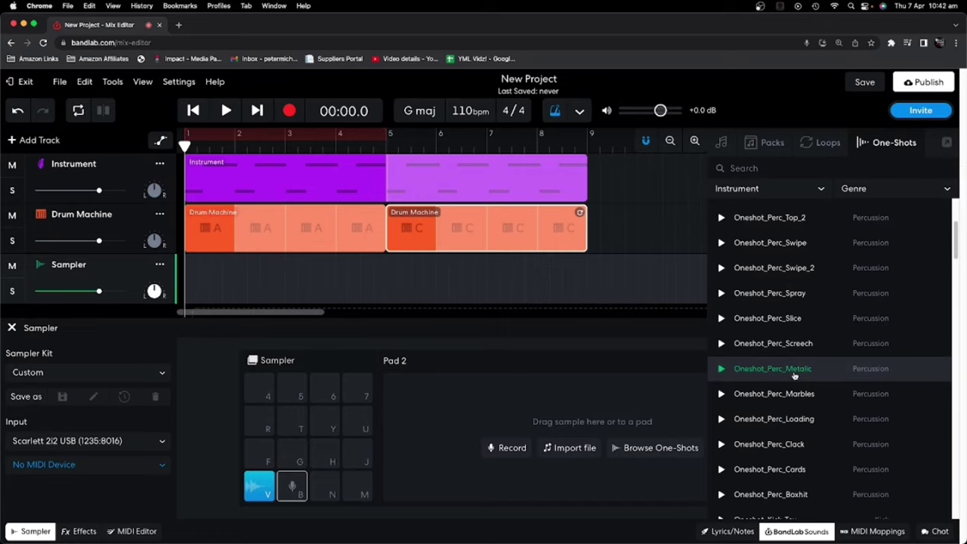
drag(791, 371, 549, 432)
click(453, 414)
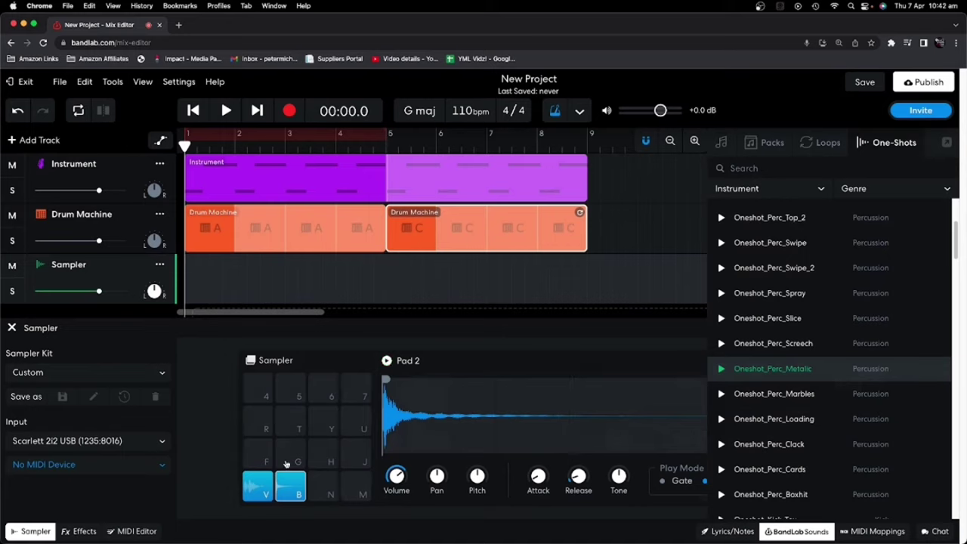
Audition sampler pads 1 and 2 alternately and close the sound library
click(278, 487)
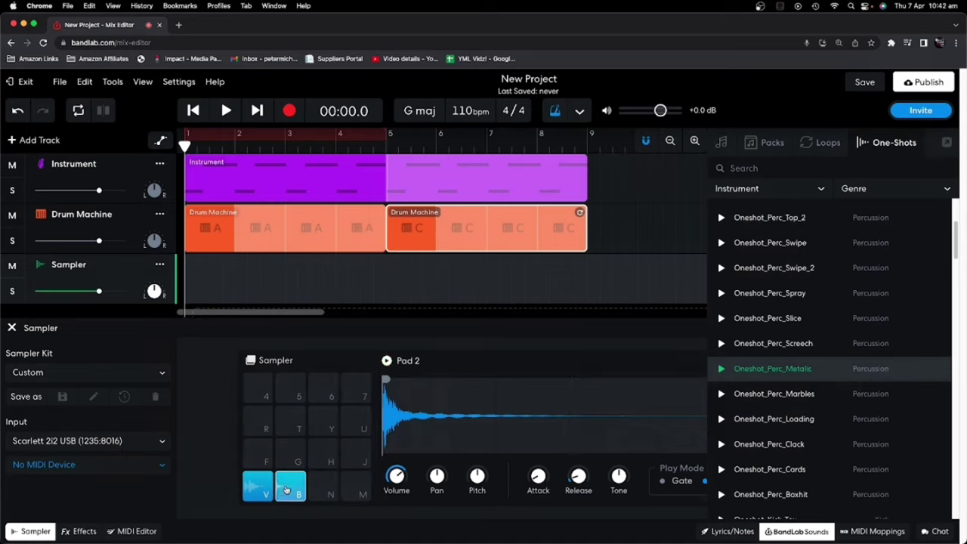
click(272, 487)
click(260, 487)
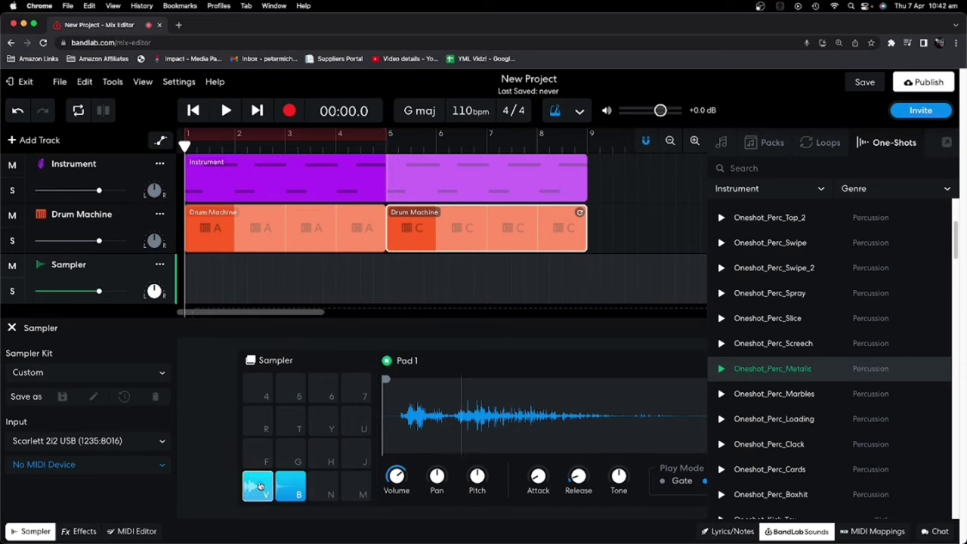
key(b)
key(b)
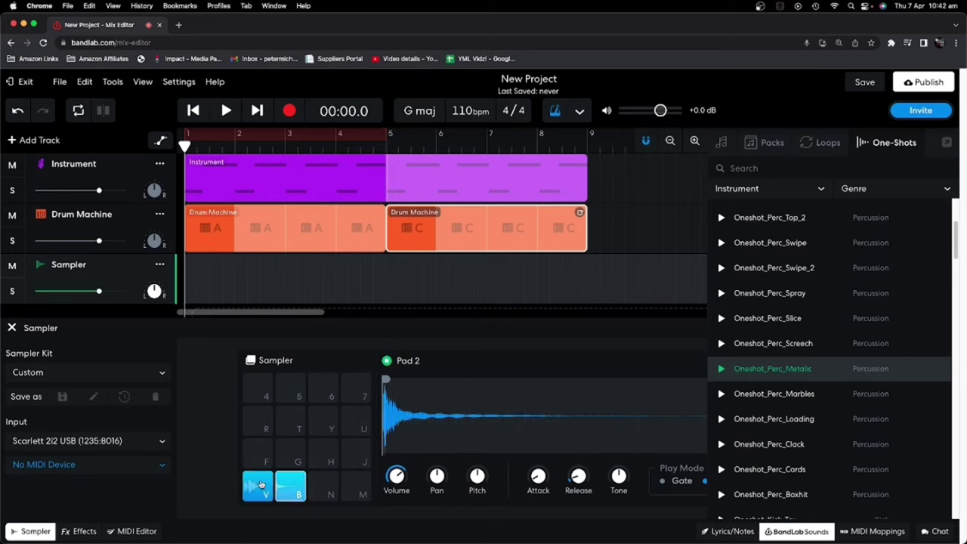
click(260, 484)
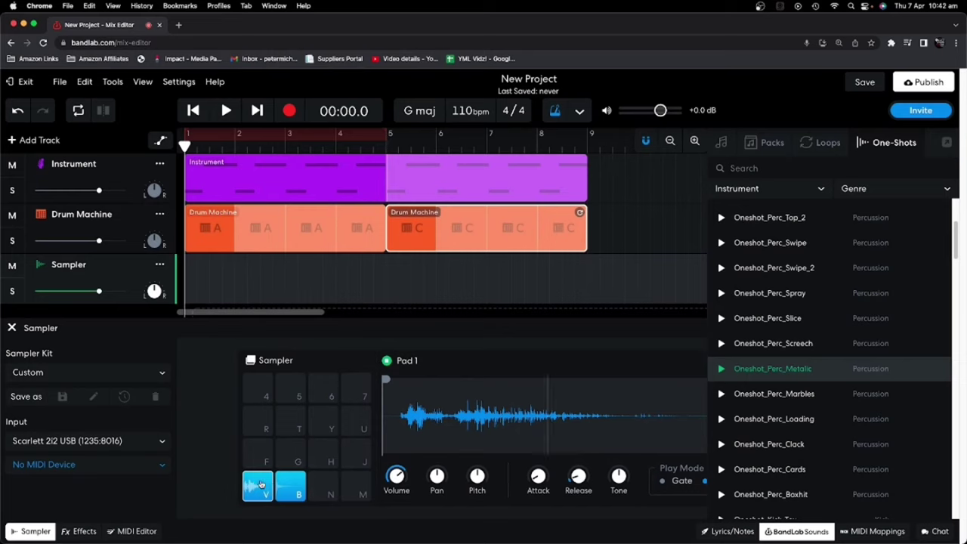
key(b)
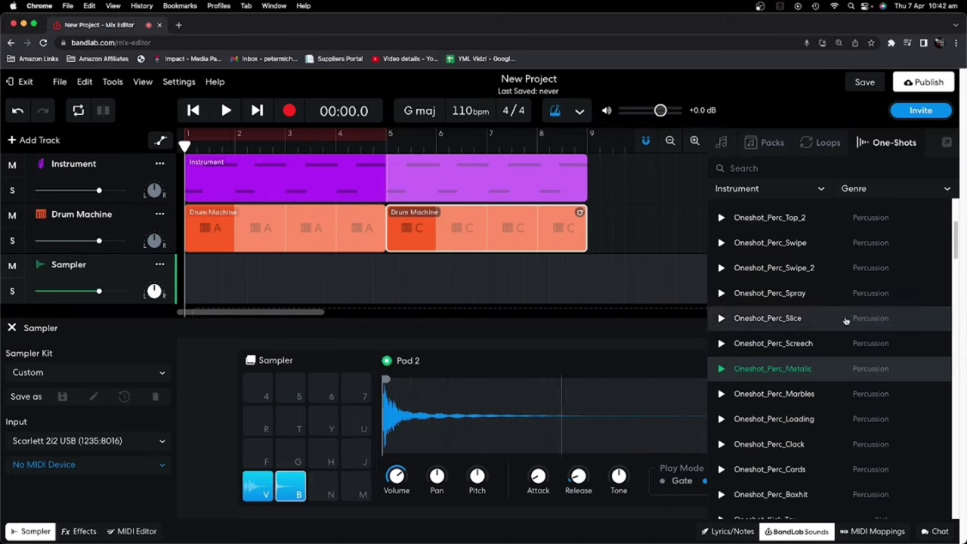
click(799, 531)
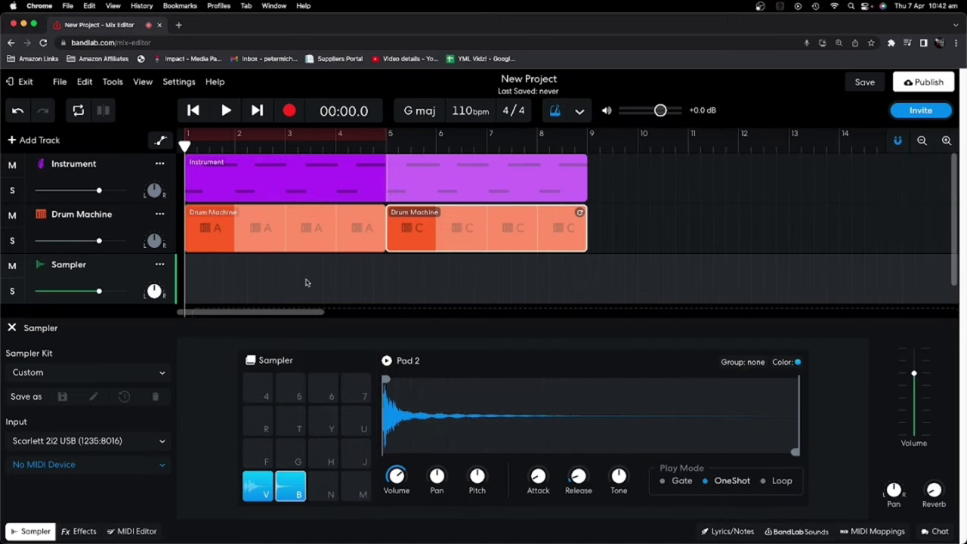
key(b)
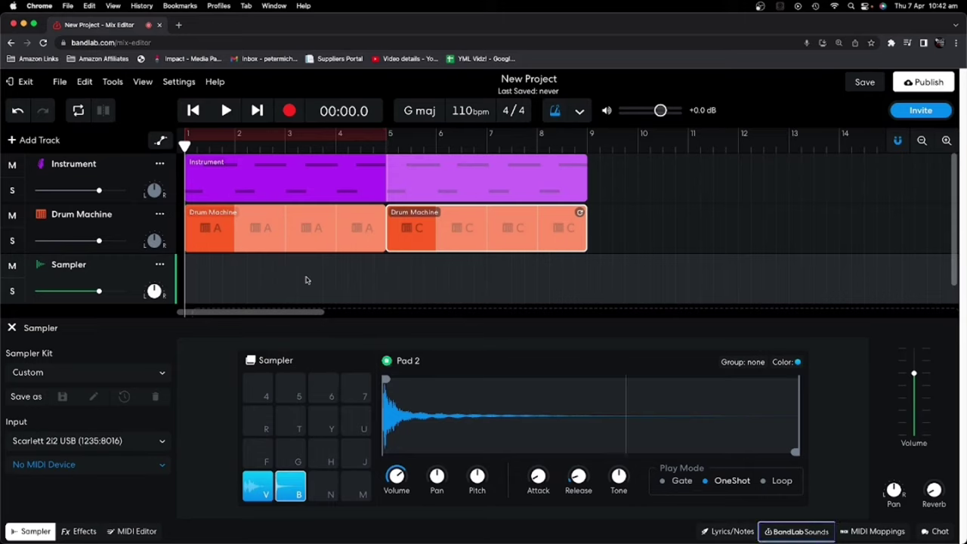
Record pad 2 hits around the starts of bars 2 and 4 on the Sampler track, and play back the take
click(290, 112)
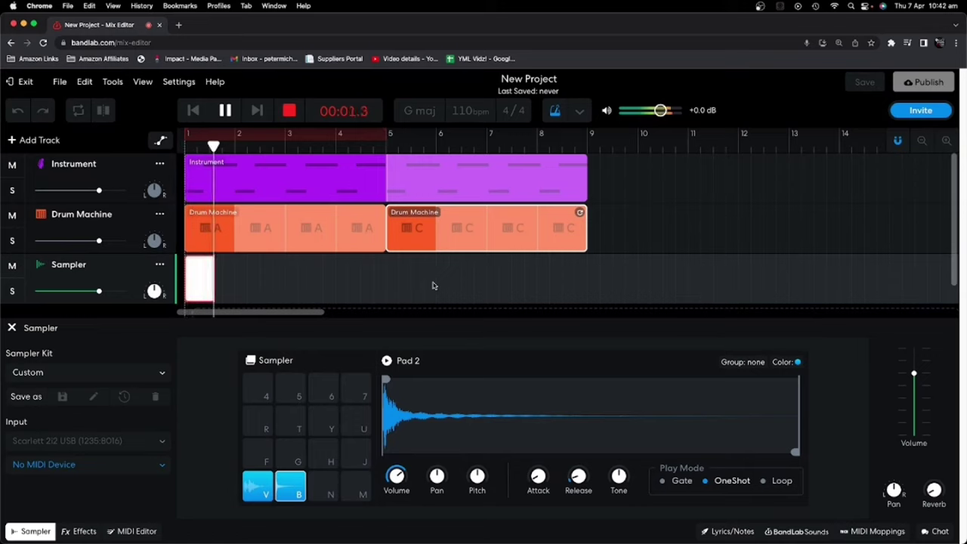
key(b)
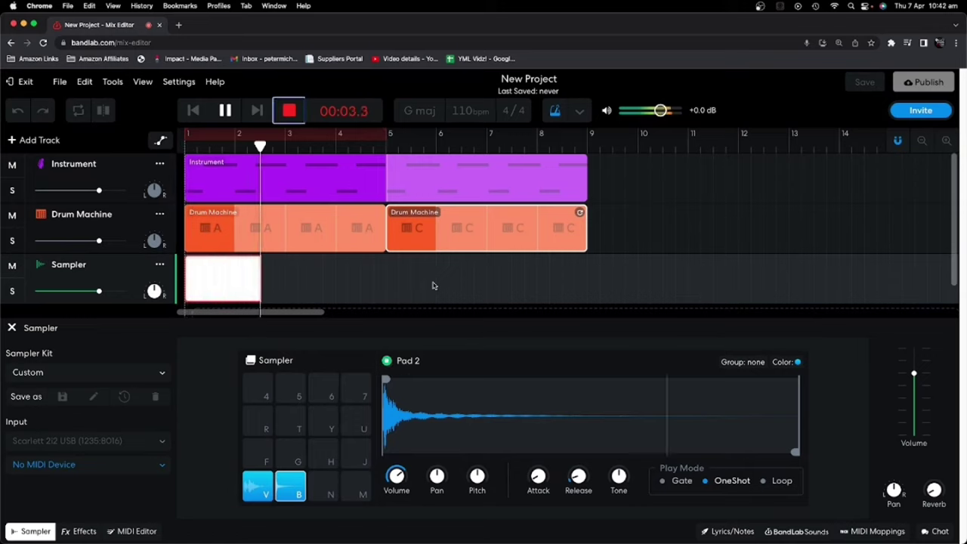
key(space)
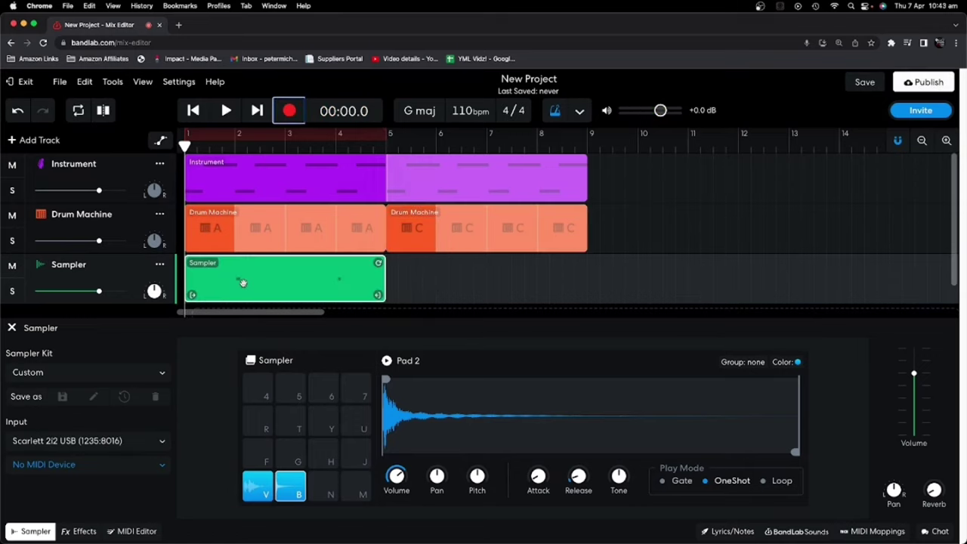
click(225, 111)
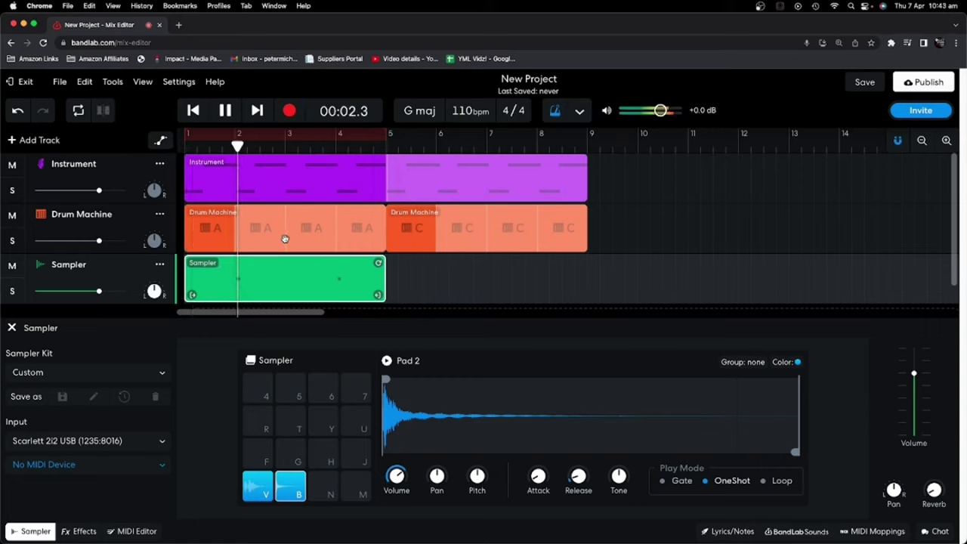
key(space)
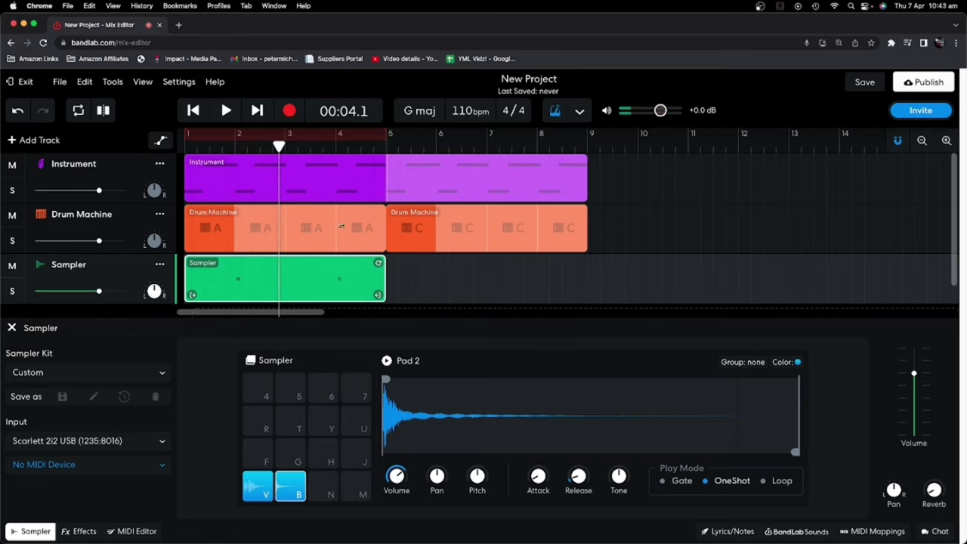
Open the Sampler region's notes for editing, select both recorded hits and quantize them to 1/16
double_click(254, 278)
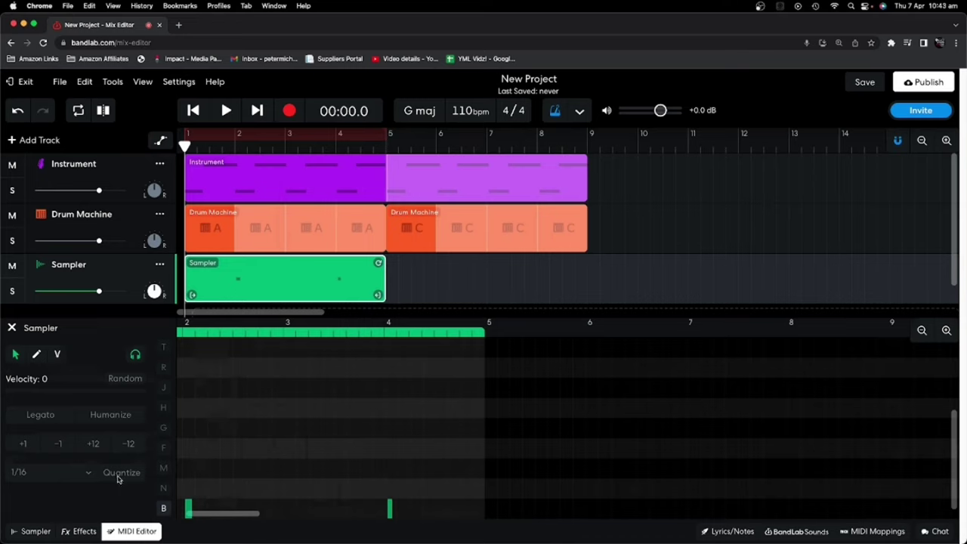
drag(530, 451, 188, 507)
click(115, 474)
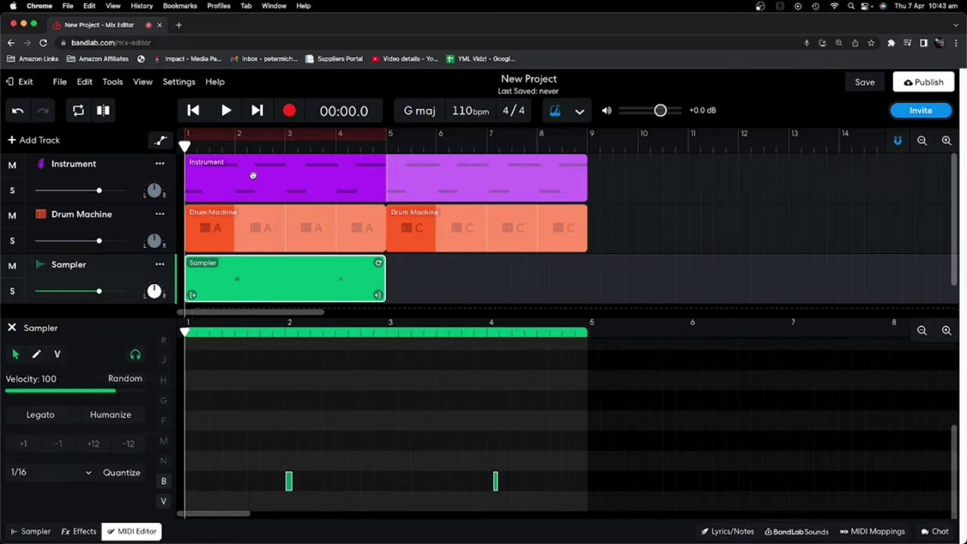
Turn on cycle playback for bars 1 to 5 and play the quantized sampler part with the other tracks
click(220, 134)
key(space)
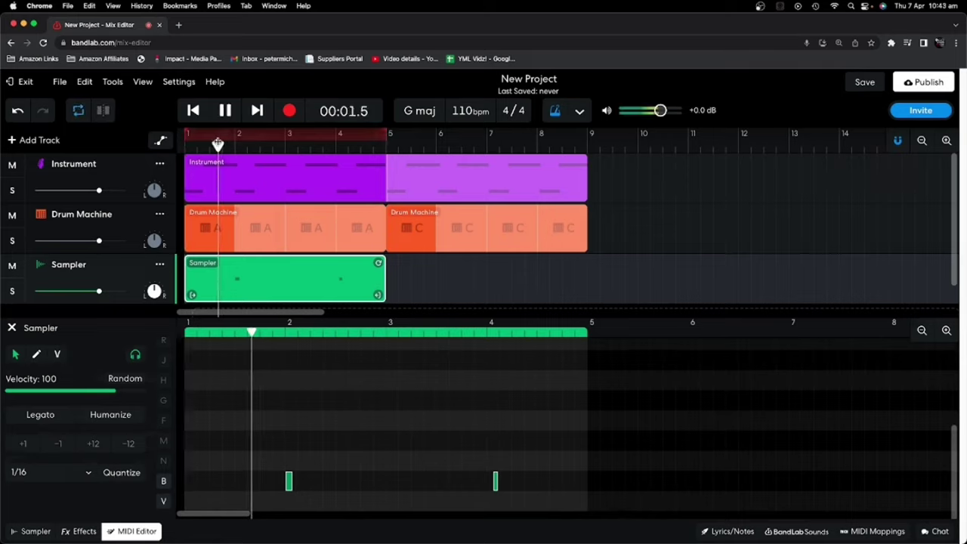
key(space)
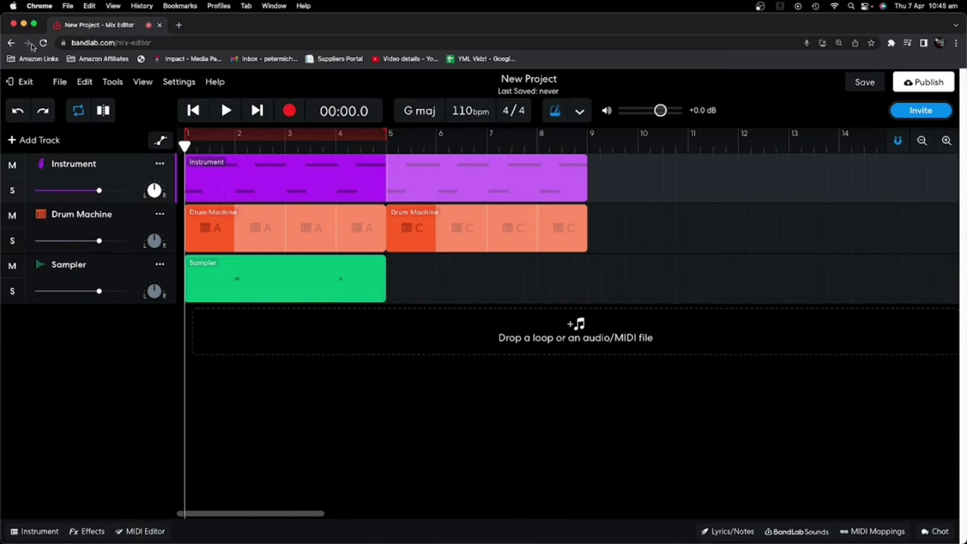
Open the BandLab Sounds library as the source for a new track and look over its genres and recent packs
click(30, 142)
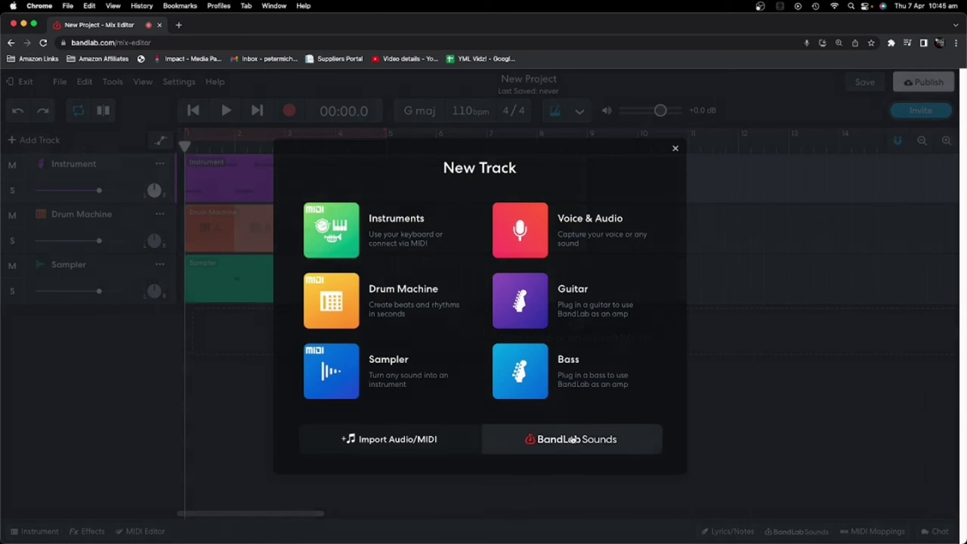
click(579, 440)
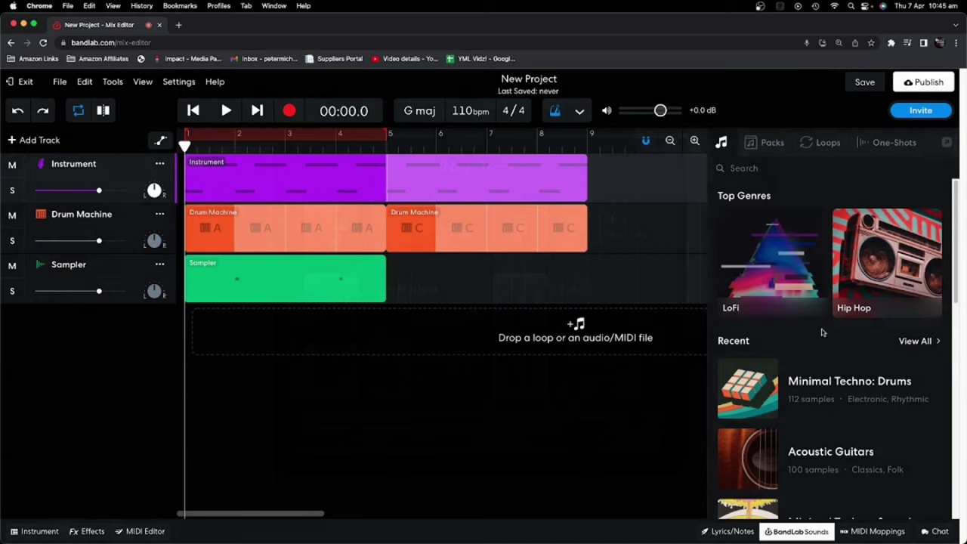
scroll(816, 325, down, 3)
scroll(810, 310, down, 2)
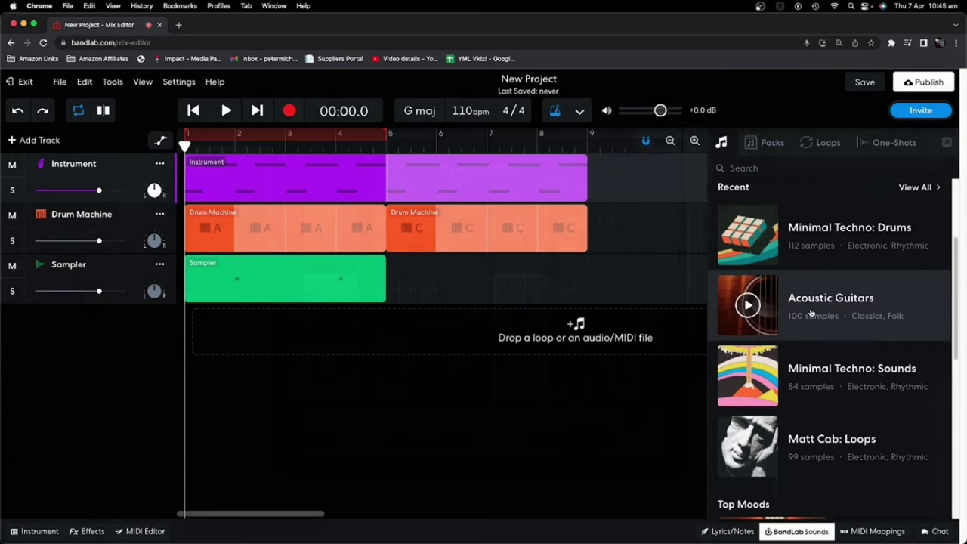
scroll(810, 310, up, 4)
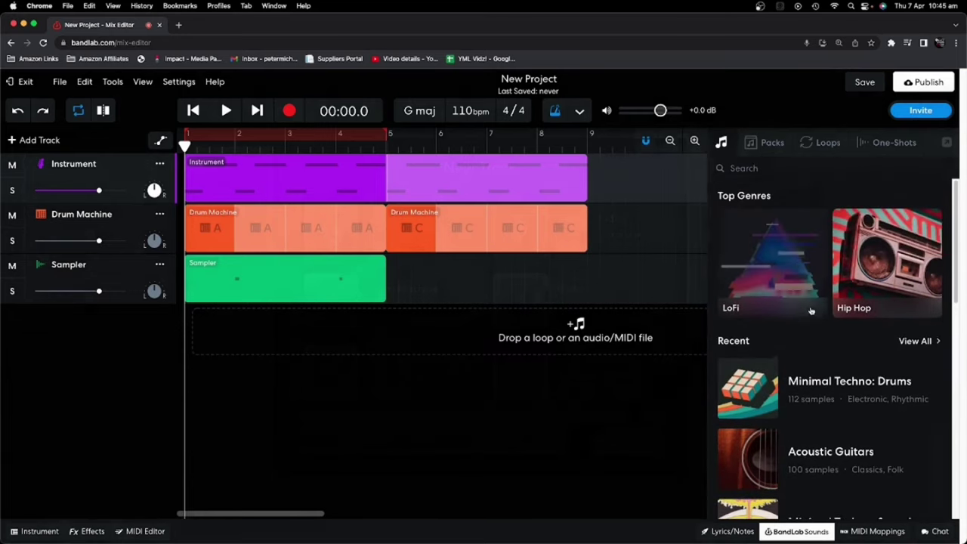
Browse the sound packs and check the available genre and mood filters
click(766, 144)
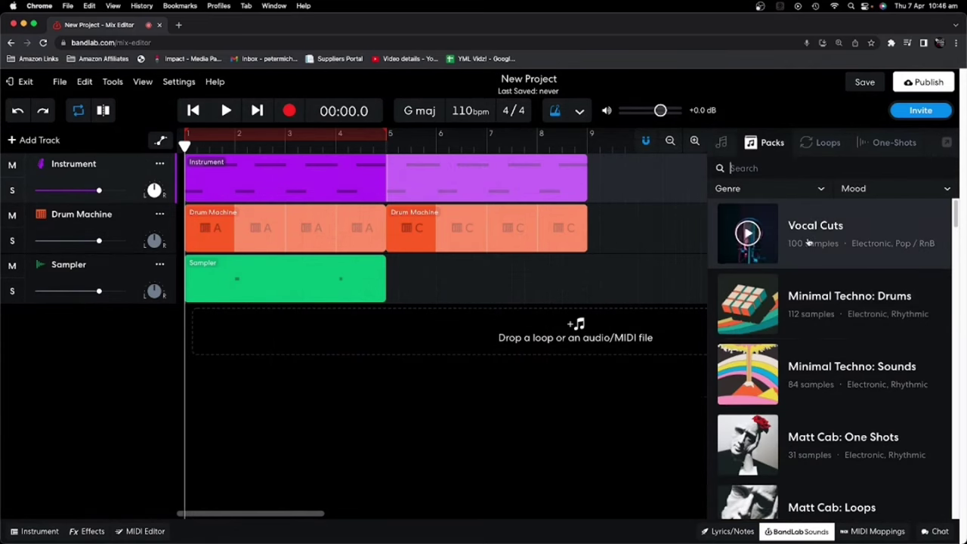
scroll(814, 280, down, 3)
scroll(813, 279, down, 6)
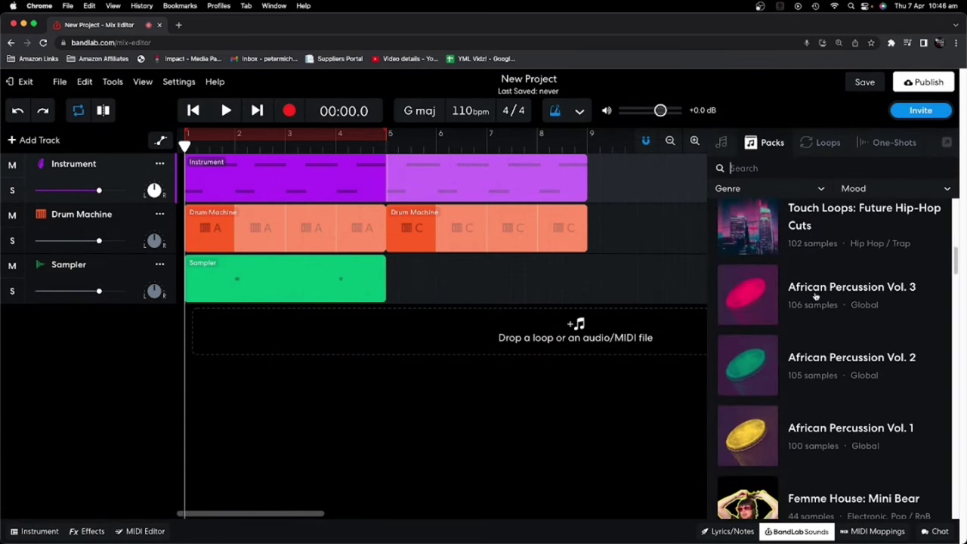
scroll(816, 297, down, 3)
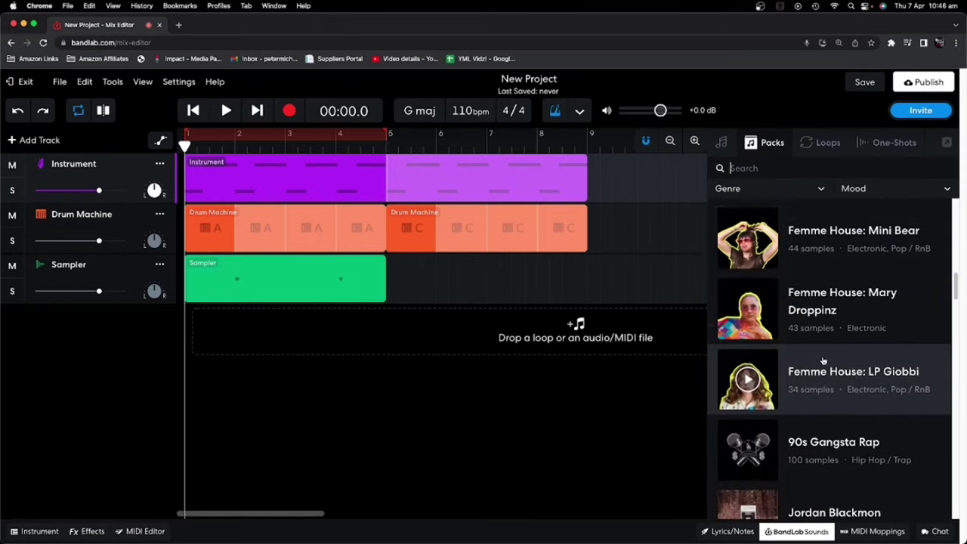
scroll(823, 359, up, 5)
scroll(824, 360, up, 4)
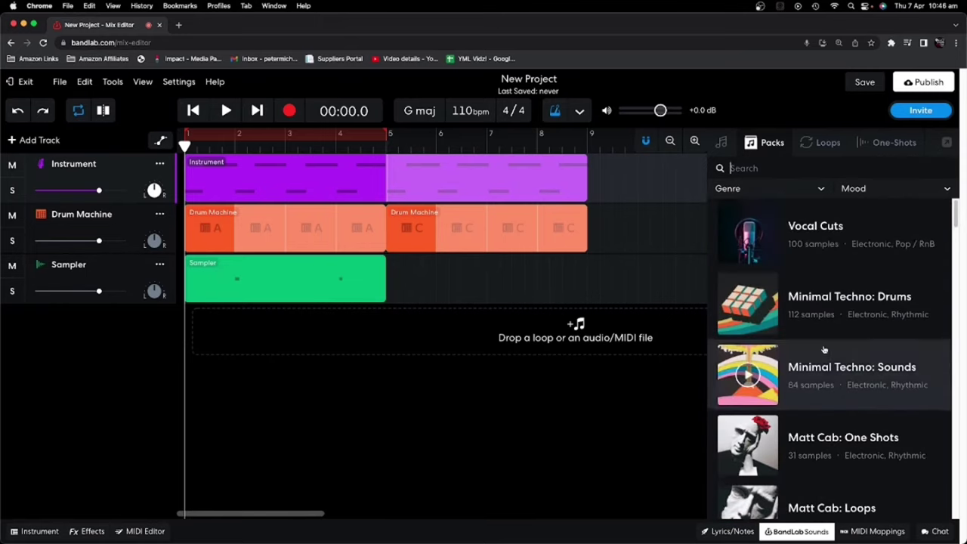
click(822, 189)
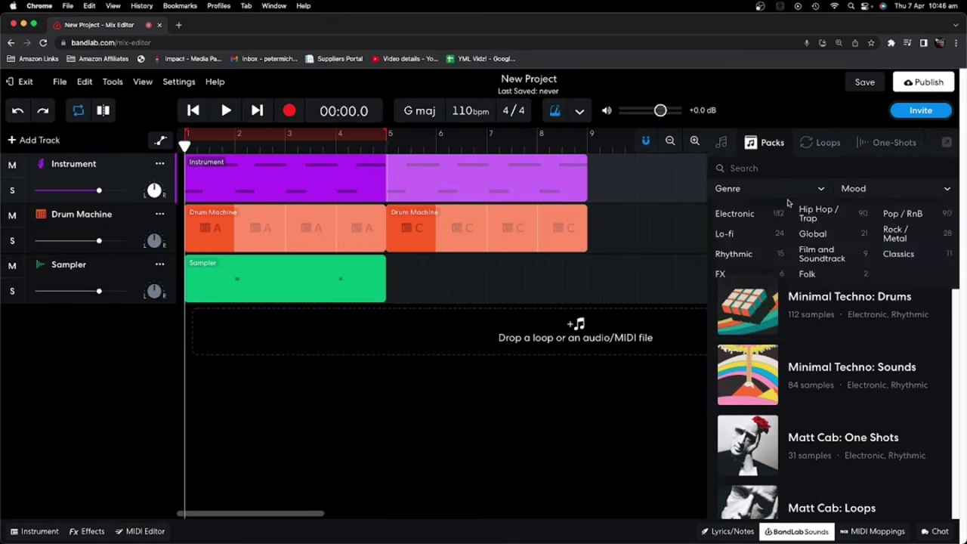
click(946, 190)
click(946, 190)
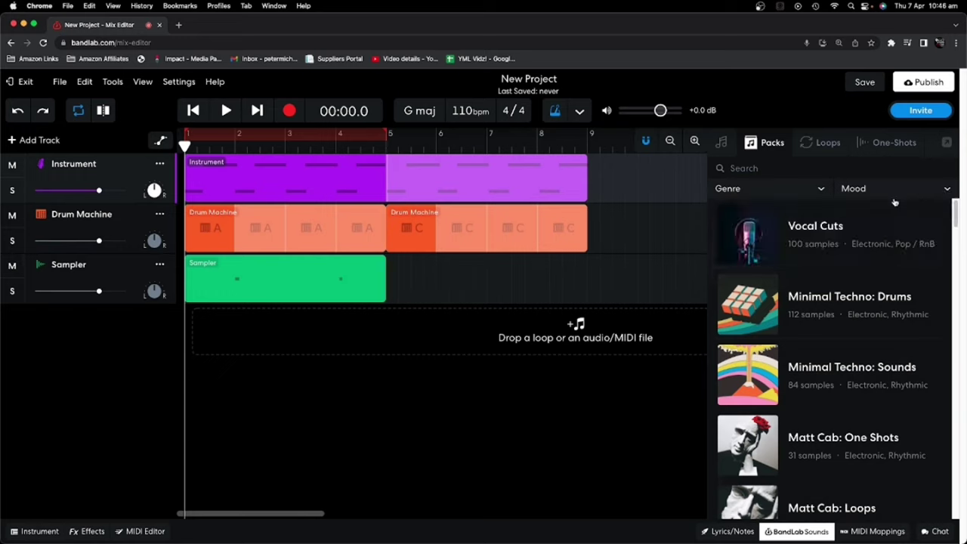
Look through the library's lists of loops and one-shots
click(826, 144)
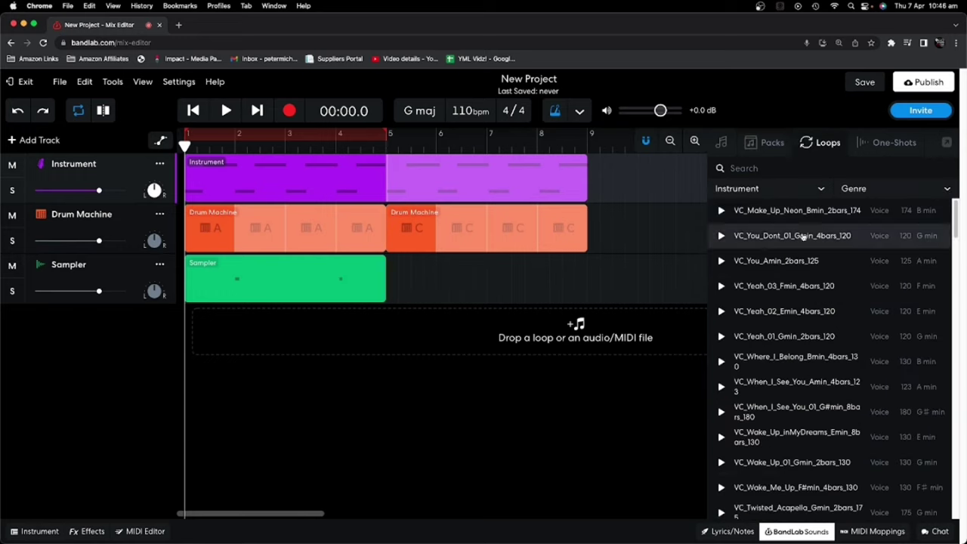
scroll(778, 291, down, 2)
scroll(780, 296, down, 1)
scroll(781, 250, up, 5)
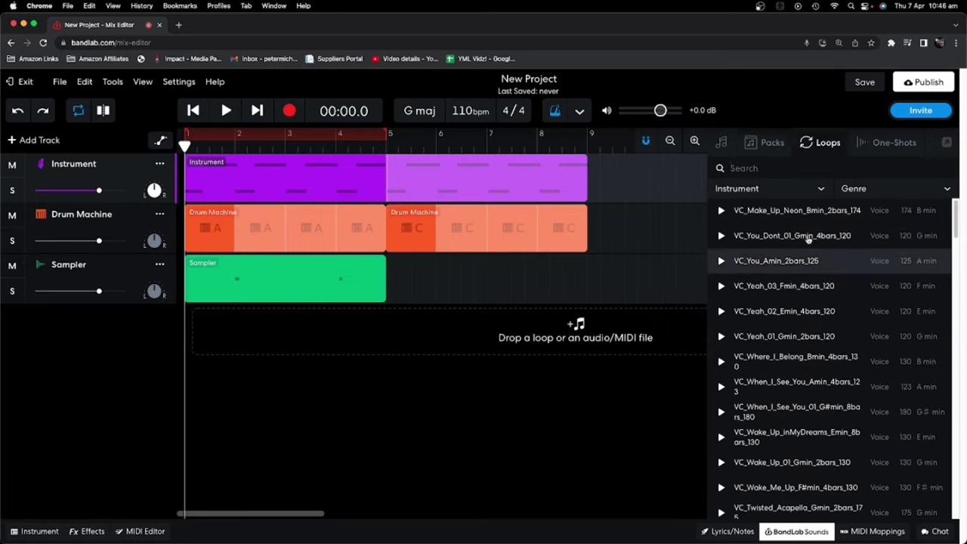
click(890, 144)
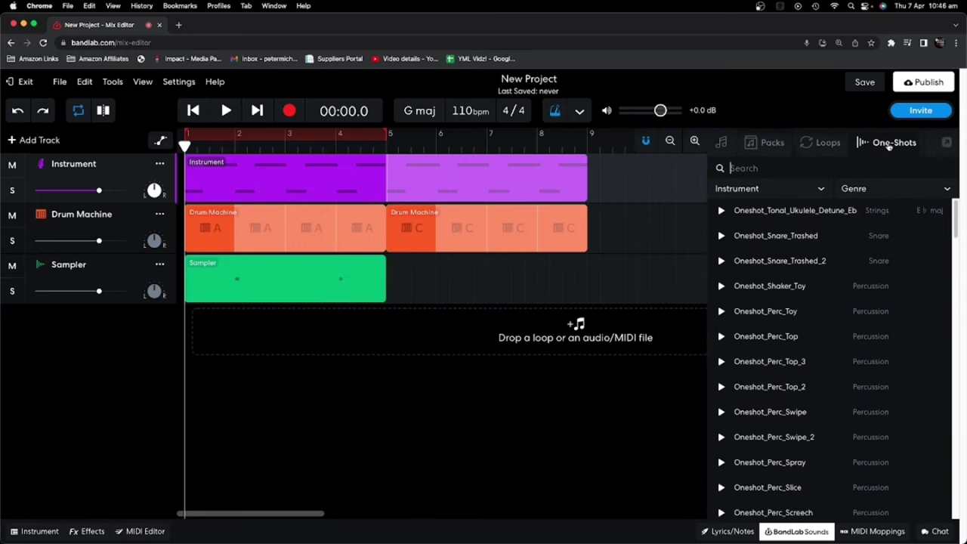
Audition the loop VC_Wake_Up_inMyDreams_Emin_8bars_130 and the one-shot Oneshot_Snare_Trashed_2 to compare the two sound types
click(828, 148)
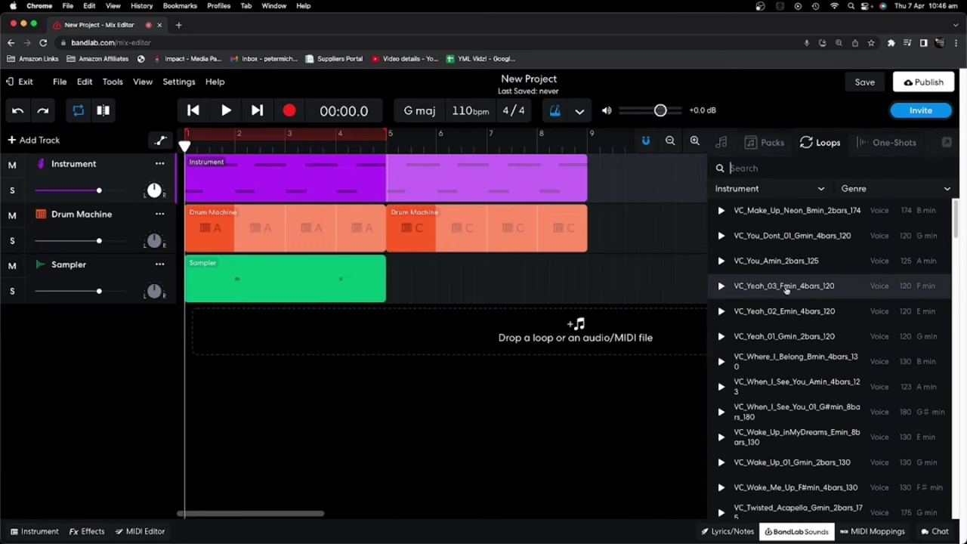
click(722, 439)
click(721, 438)
click(881, 144)
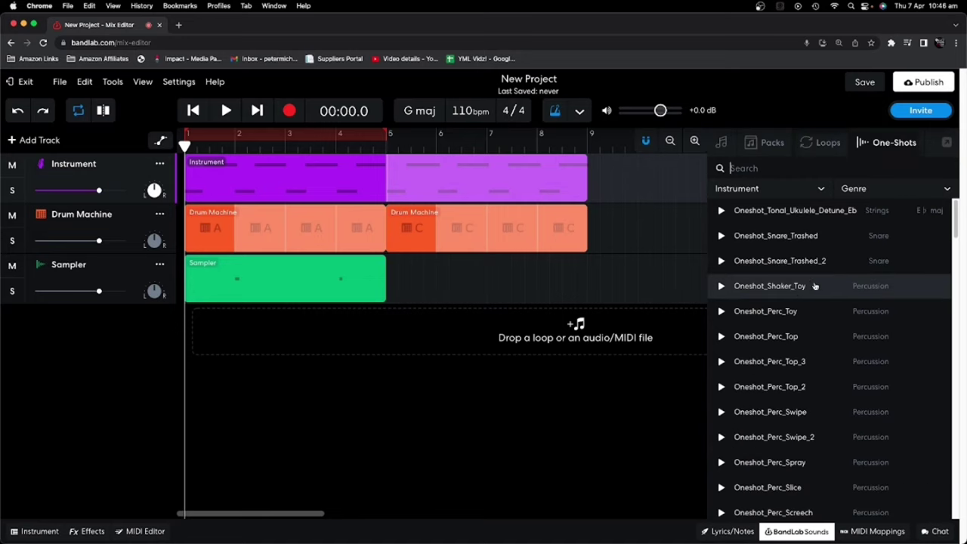
click(721, 261)
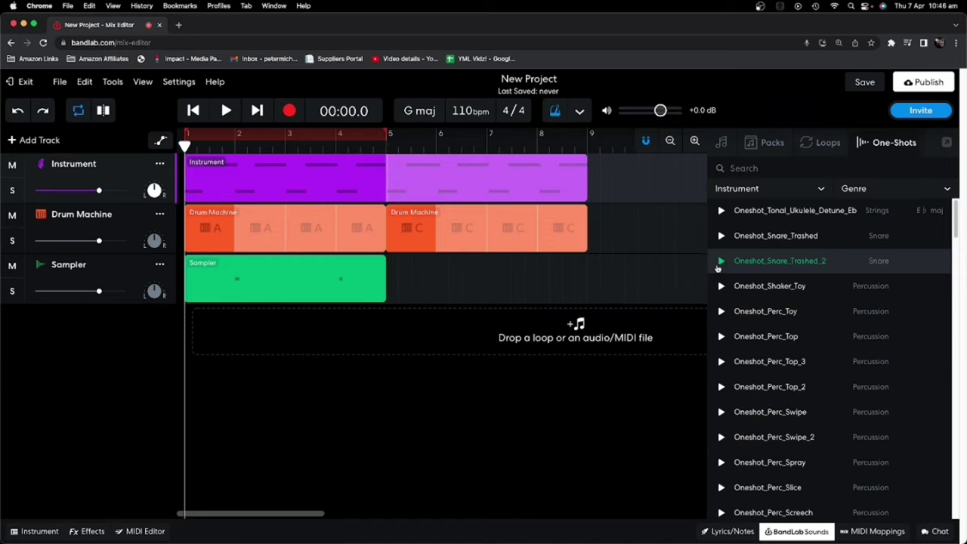
Search the loops for "funky" and filter them to the Drum instrument
click(821, 143)
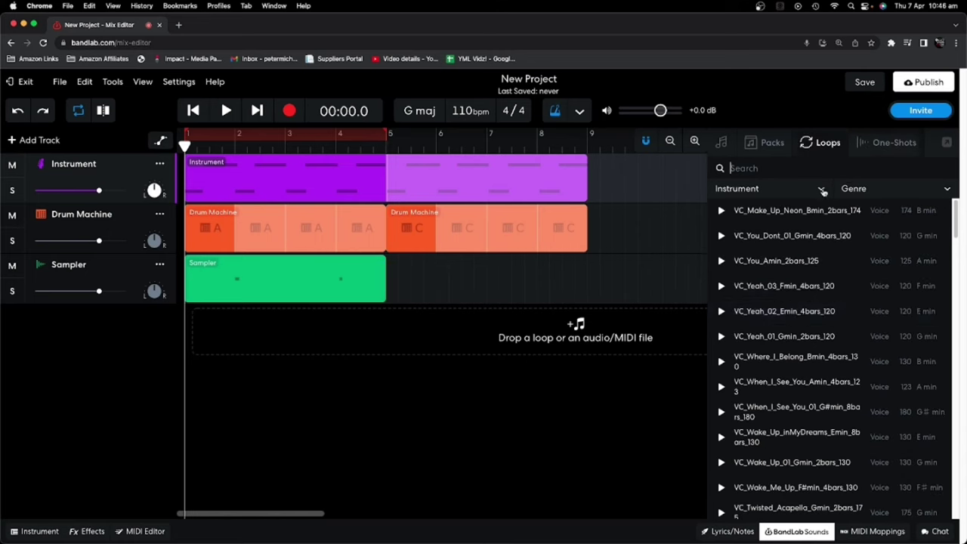
text(funky)
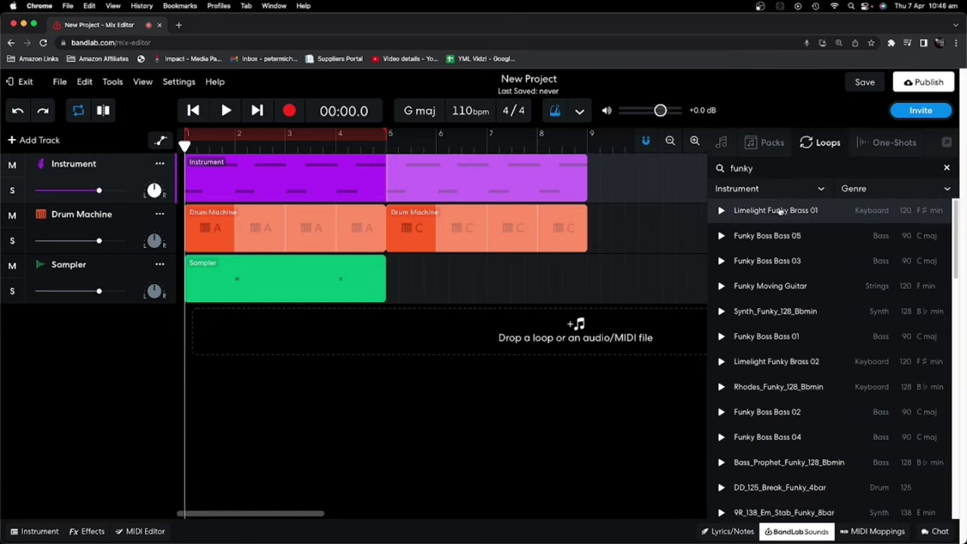
scroll(767, 263, down, 1)
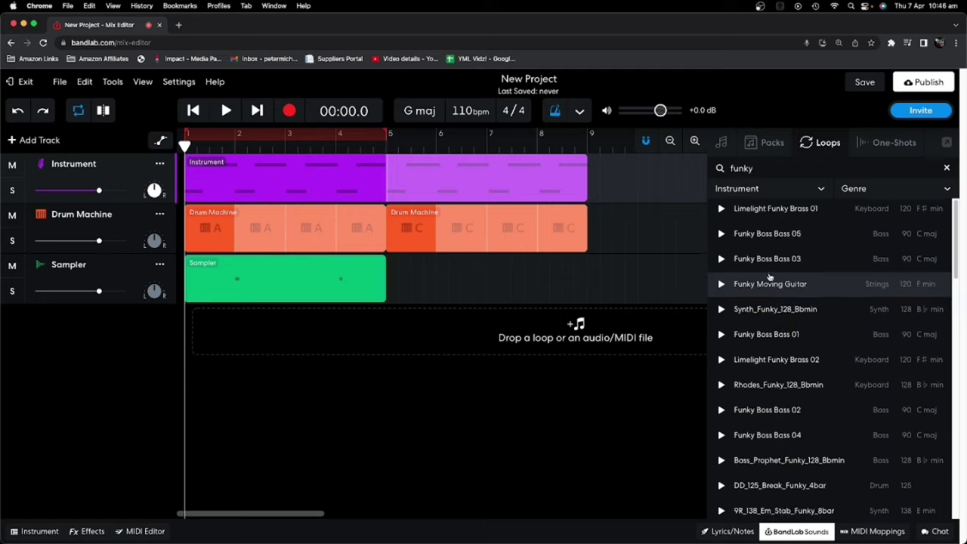
click(823, 191)
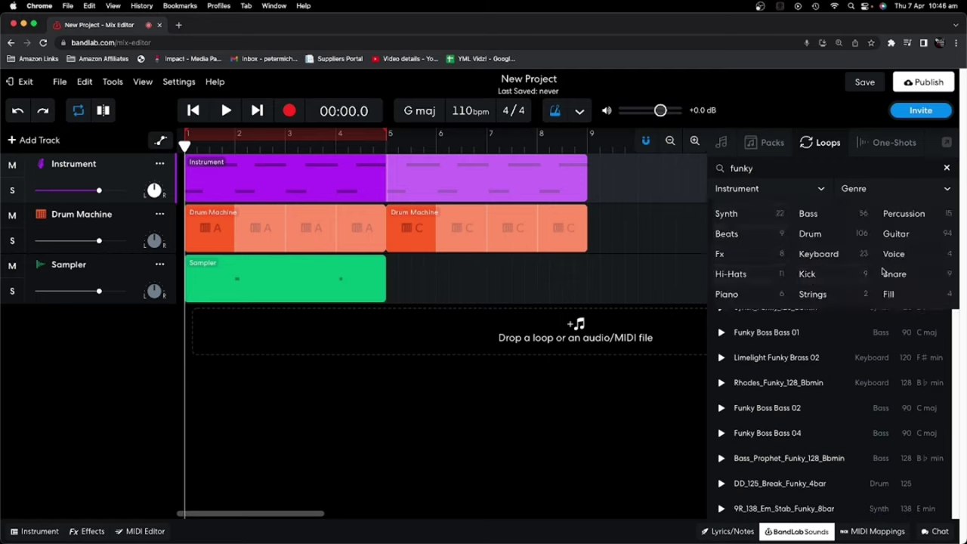
click(811, 234)
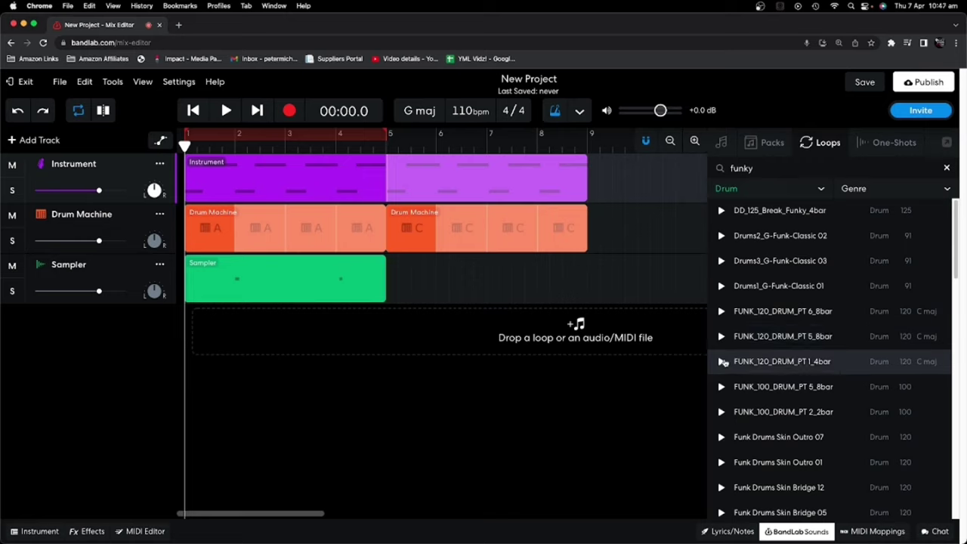
Preview FUNK_120_DRUM_PT 1_4bar, add it to the project as a new track and align its region with bar 1
click(722, 361)
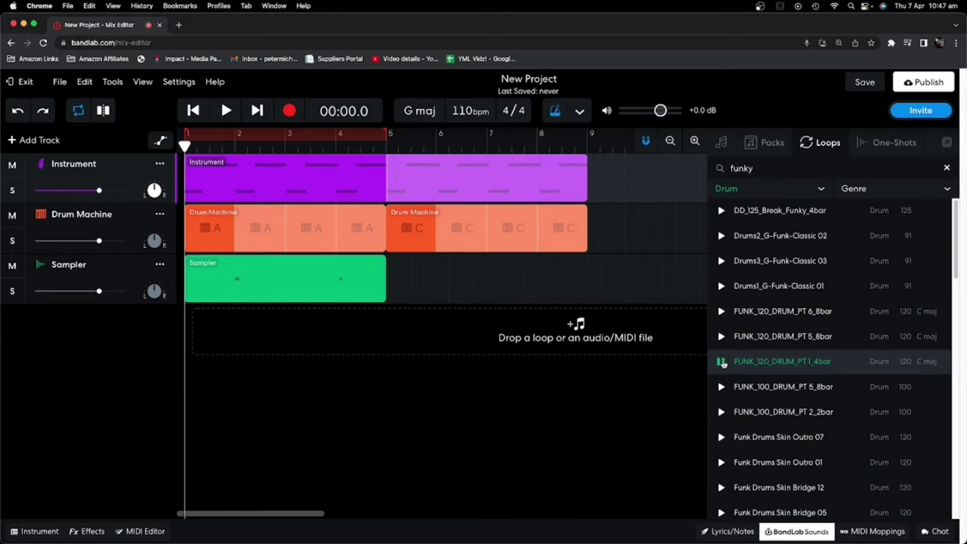
click(722, 362)
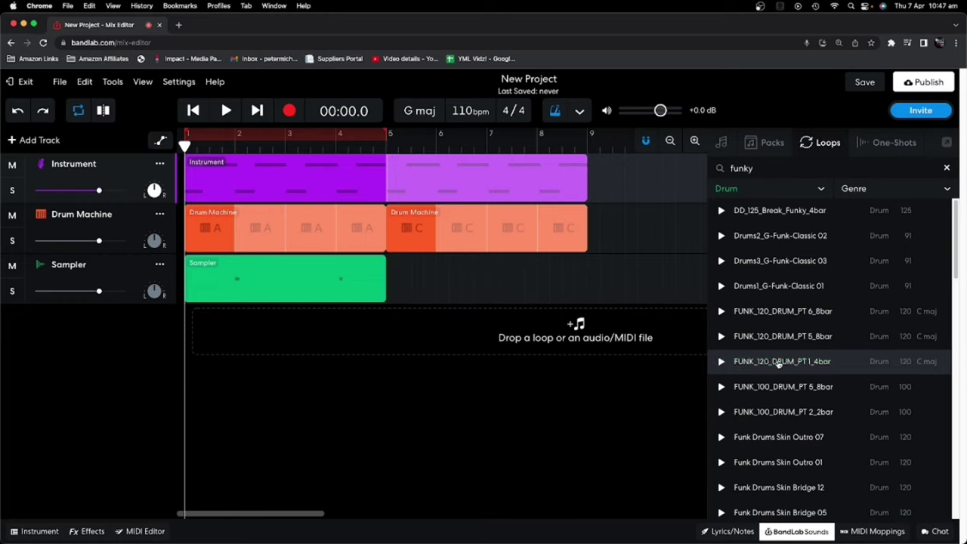
drag(778, 363, 362, 334)
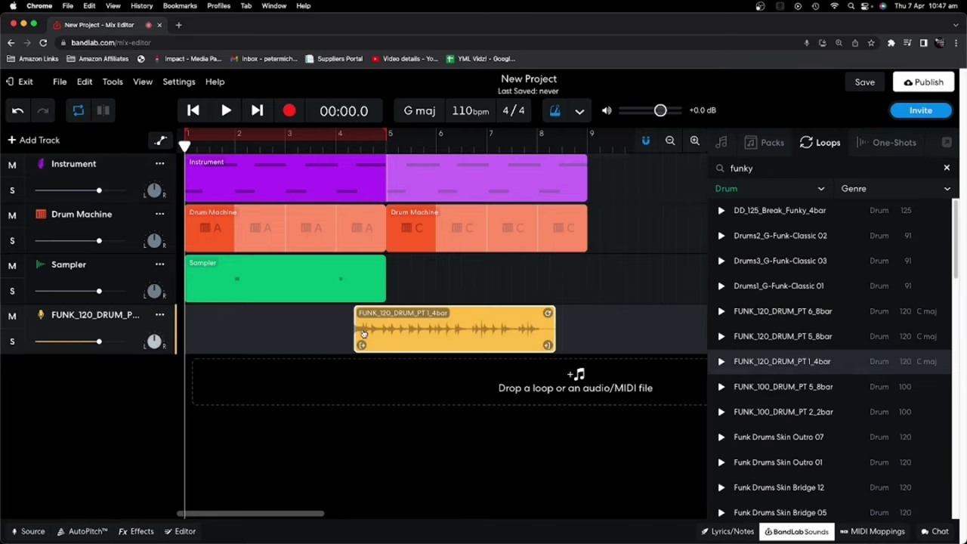
drag(470, 334, 249, 331)
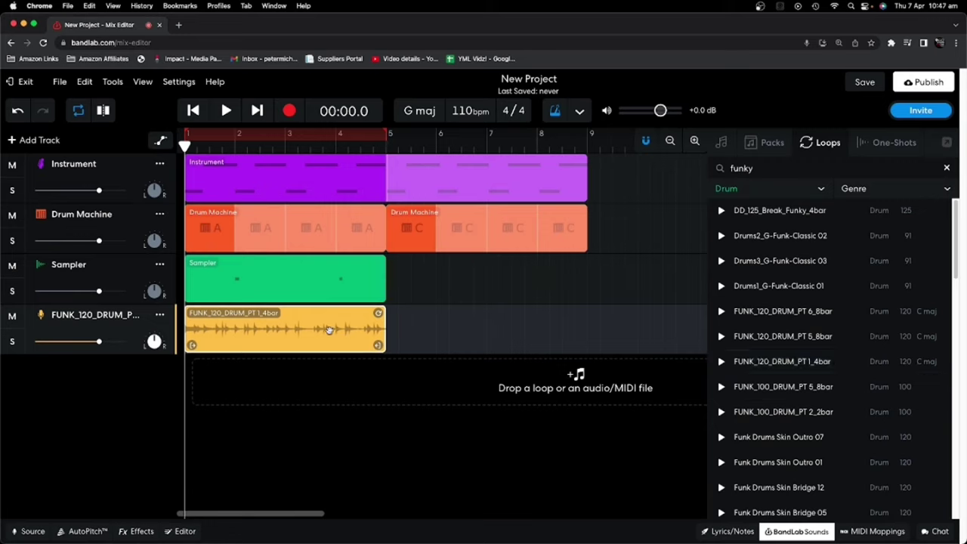
Play the added drum loop with the other tracks, disable the metronome and pause playback
click(226, 110)
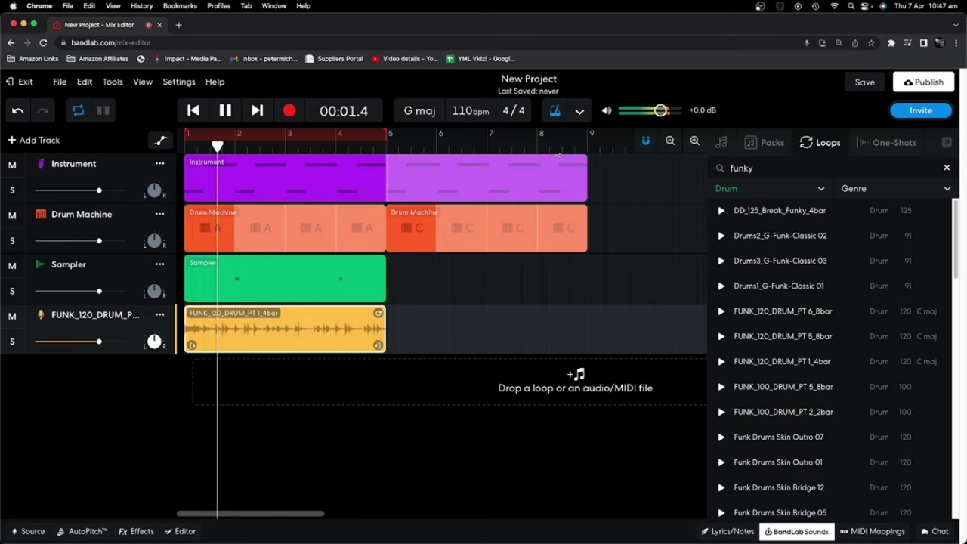
click(555, 111)
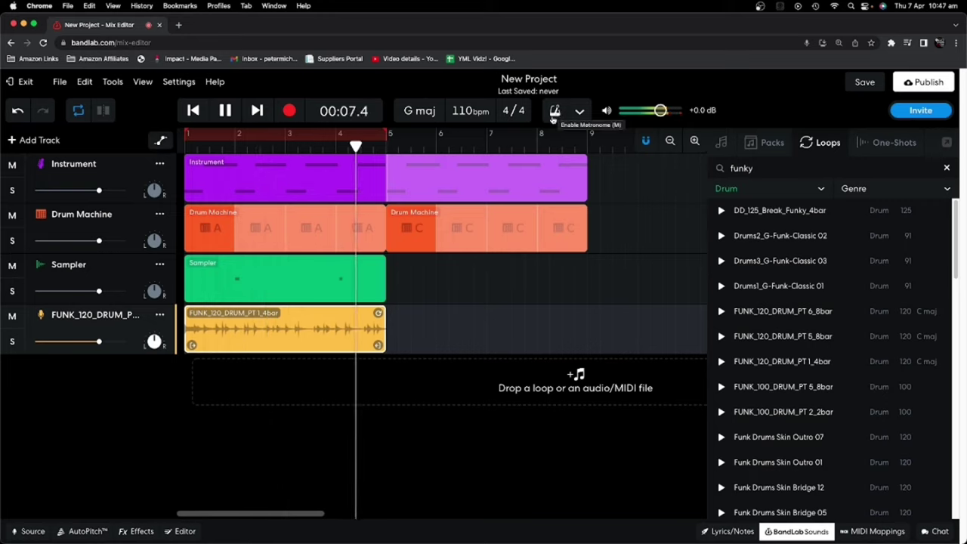
click(225, 111)
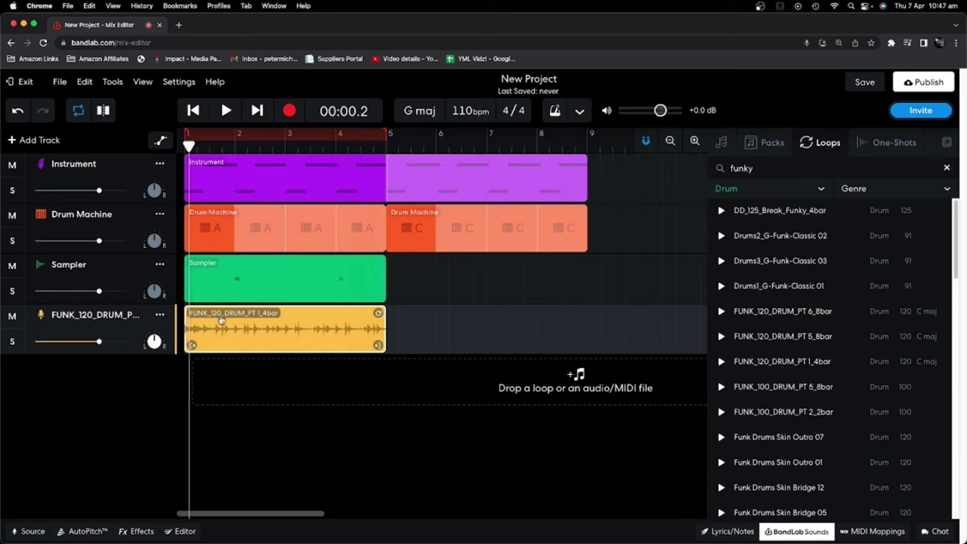
Mute the Sampler track and play the FUNK_120_DRUM loop track soloed from the start of the project
click(13, 267)
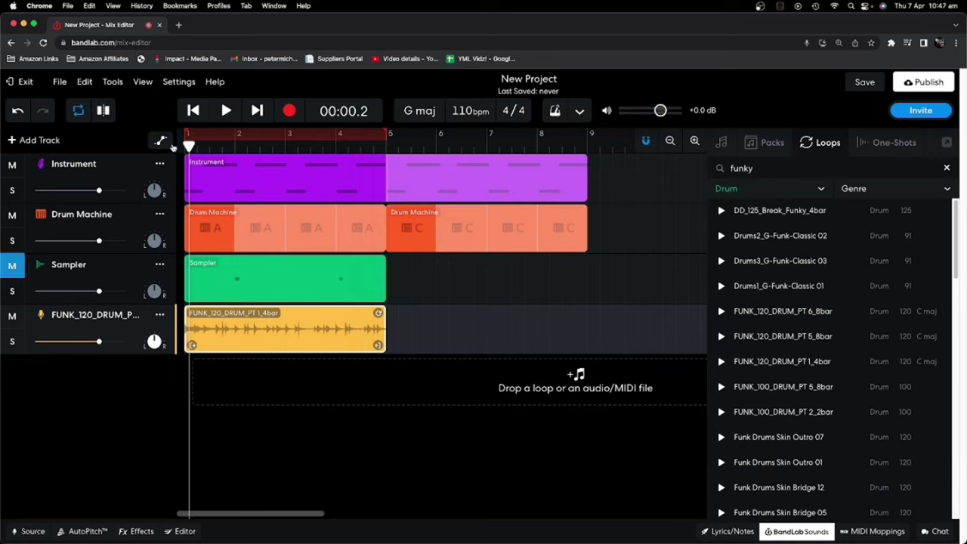
drag(188, 144, 168, 145)
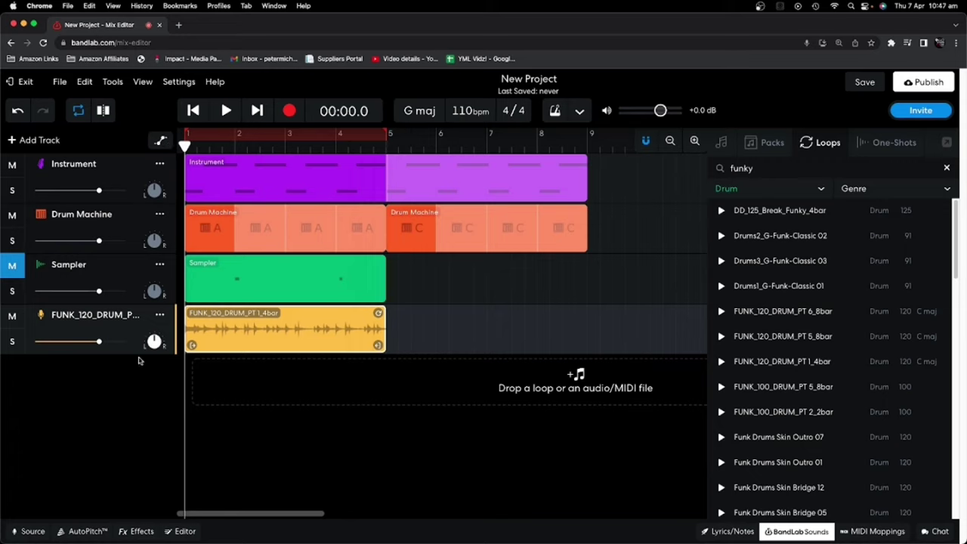
click(13, 342)
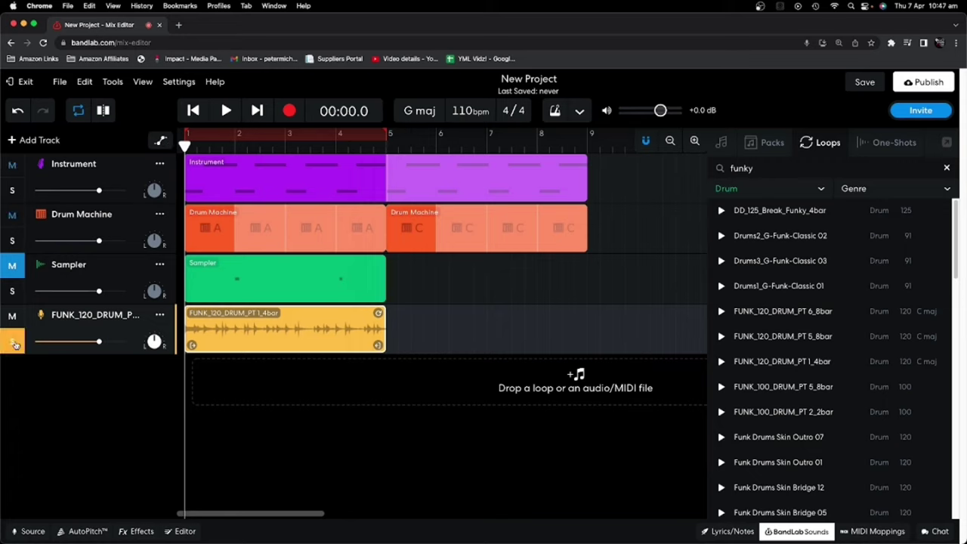
click(227, 110)
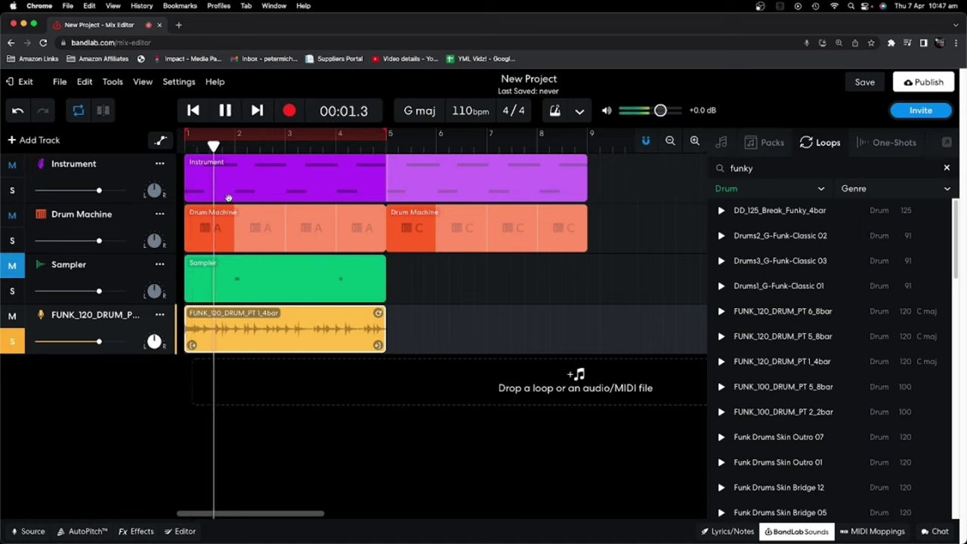
Unsolo the FUNK_120_DRUM loop track and replay it from the start together with the bass and Drum Machine tracks
click(13, 344)
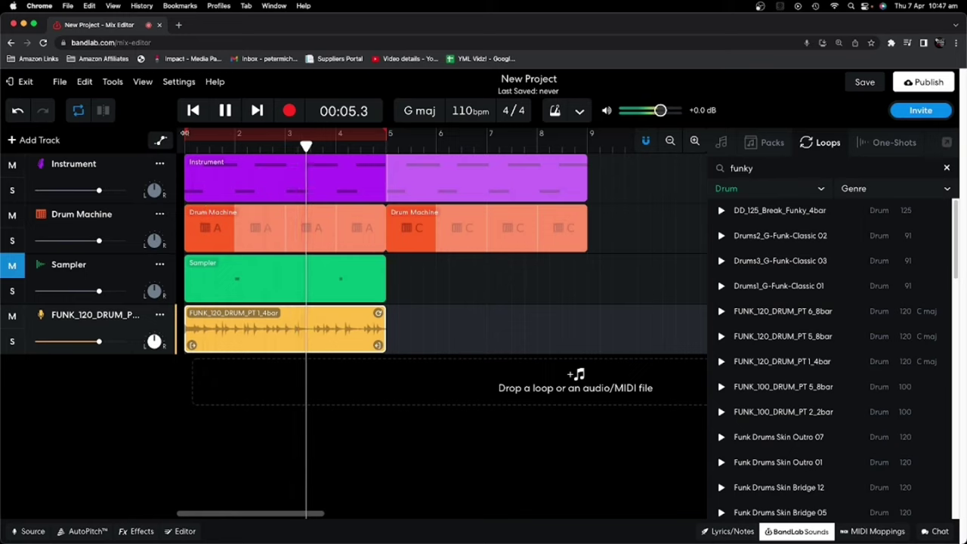
click(224, 111)
click(195, 113)
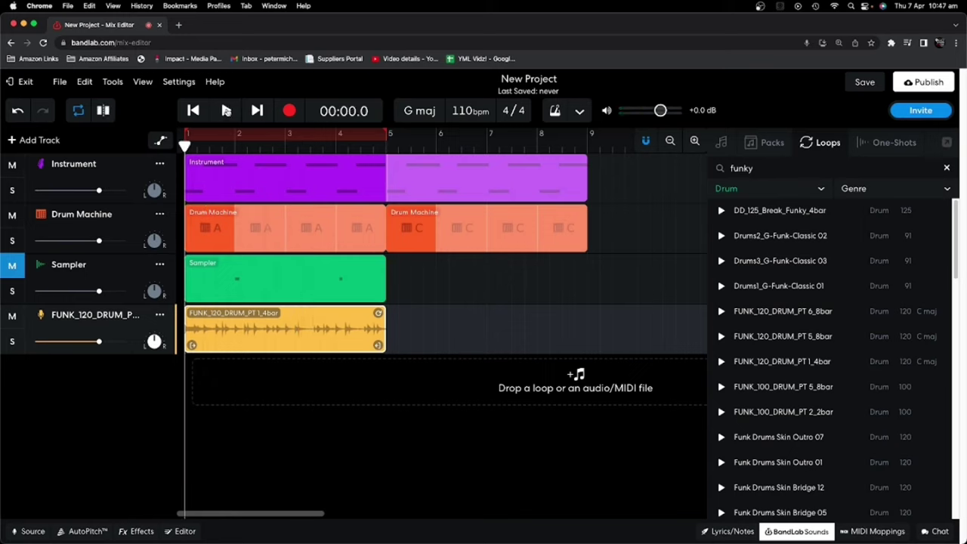
click(226, 111)
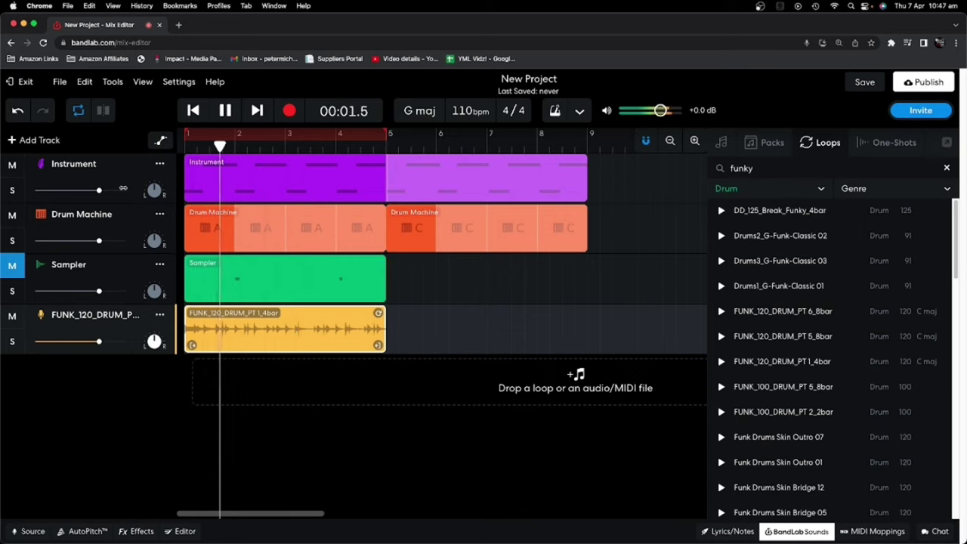
Pause playback and return the playhead to the start of the project
click(225, 111)
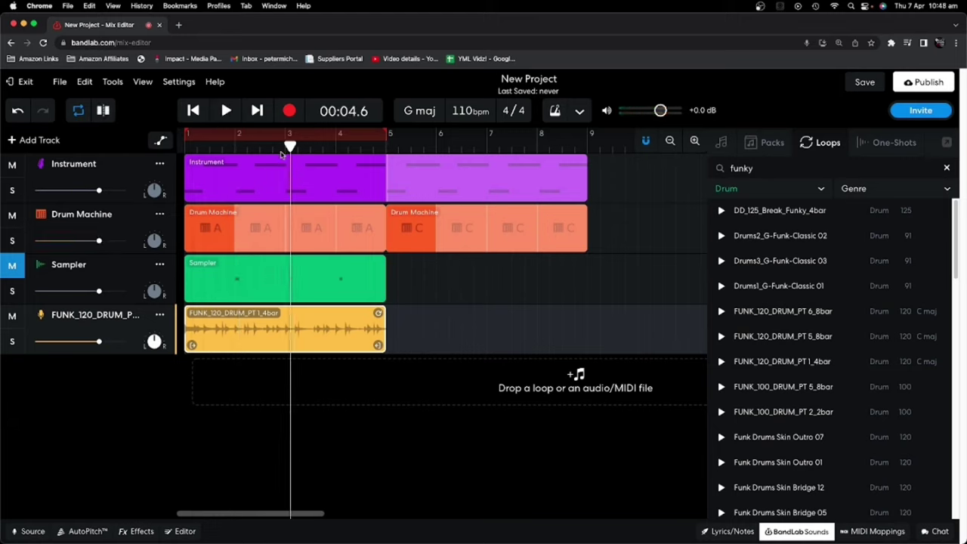
drag(293, 145, 178, 144)
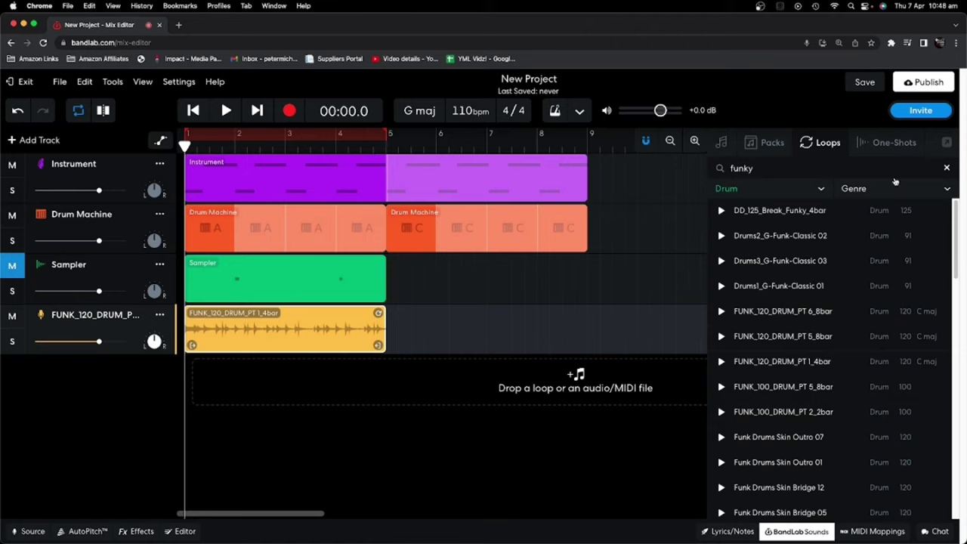
Reset the drum filter, replace the loop search with "pad" and filter by the Synth instrument and Lo-fi genre
click(822, 189)
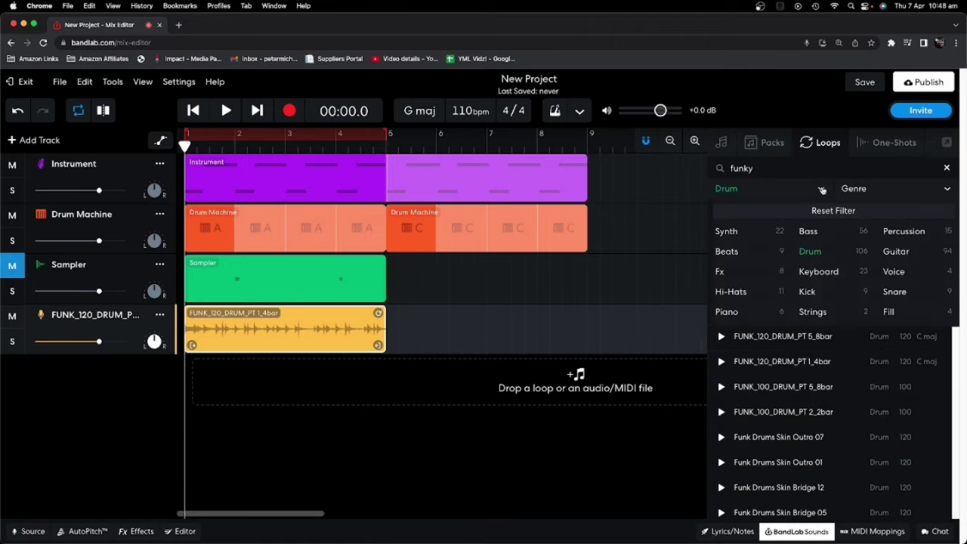
click(823, 212)
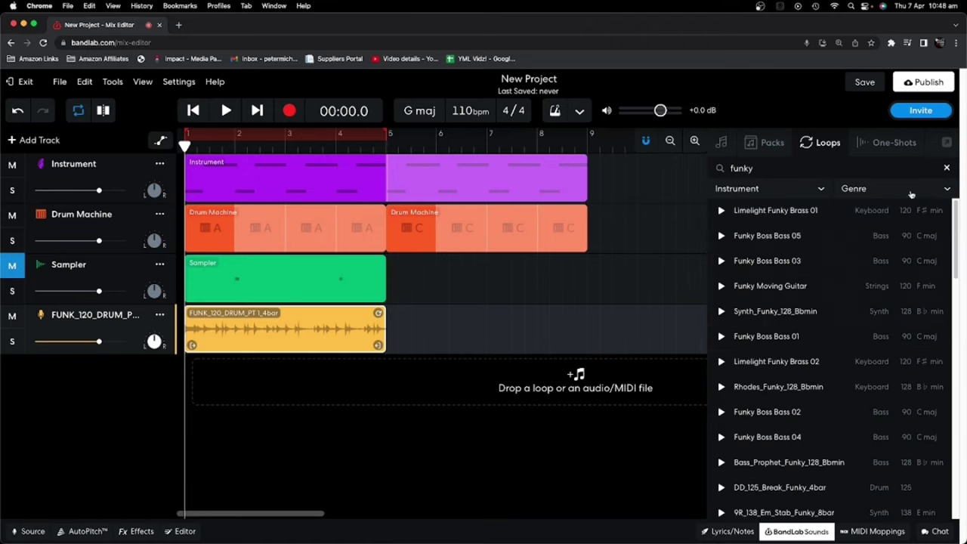
click(947, 170)
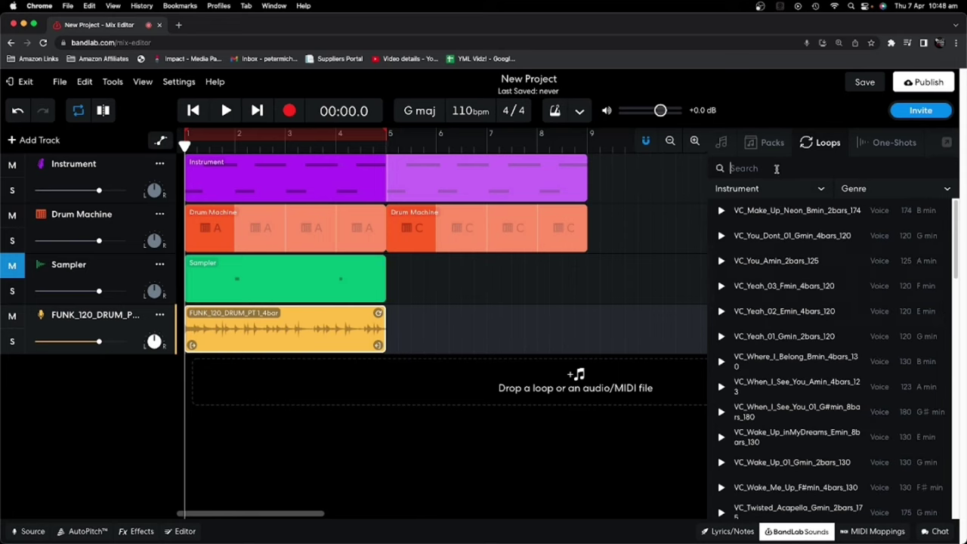
text(po)
click(822, 189)
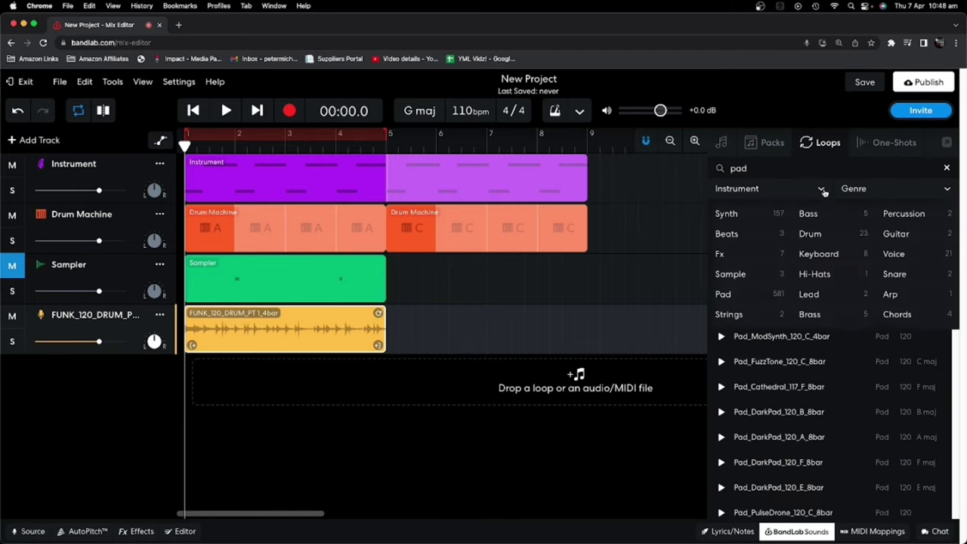
click(750, 214)
click(918, 192)
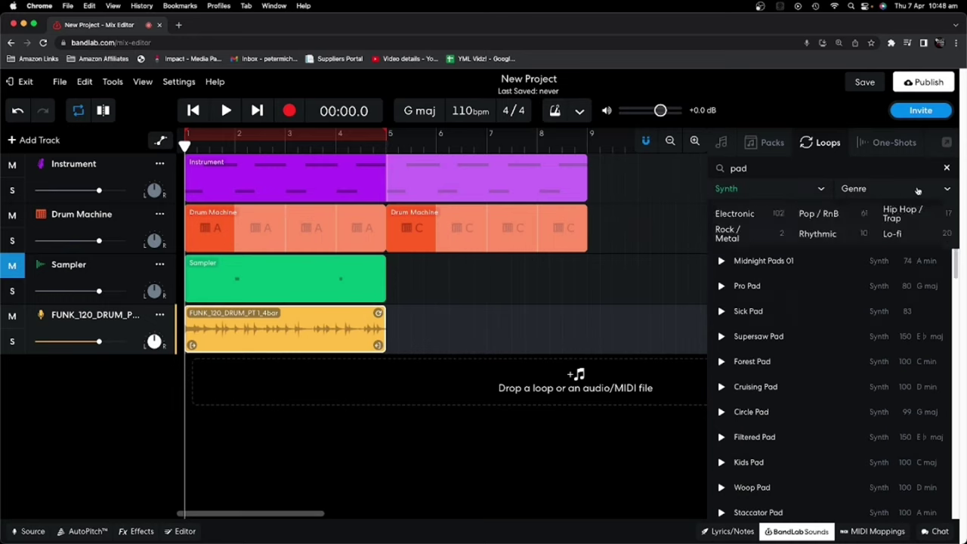
click(893, 235)
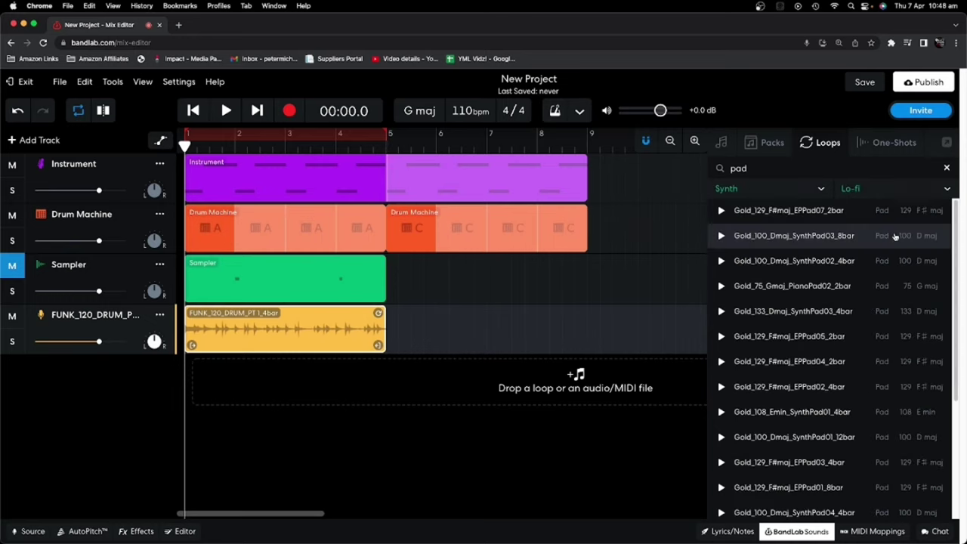
Preview the Gold_129_F#maj_EPPad03_4bar loop and the G major loop Gold_75_Gmaj_PianoPad02_2bar
scroll(769, 294, down, 5)
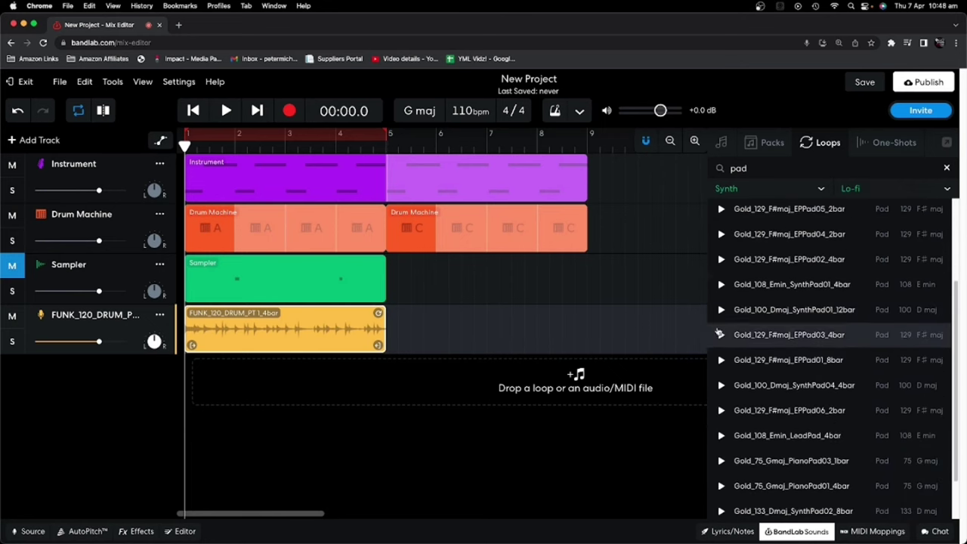
click(720, 337)
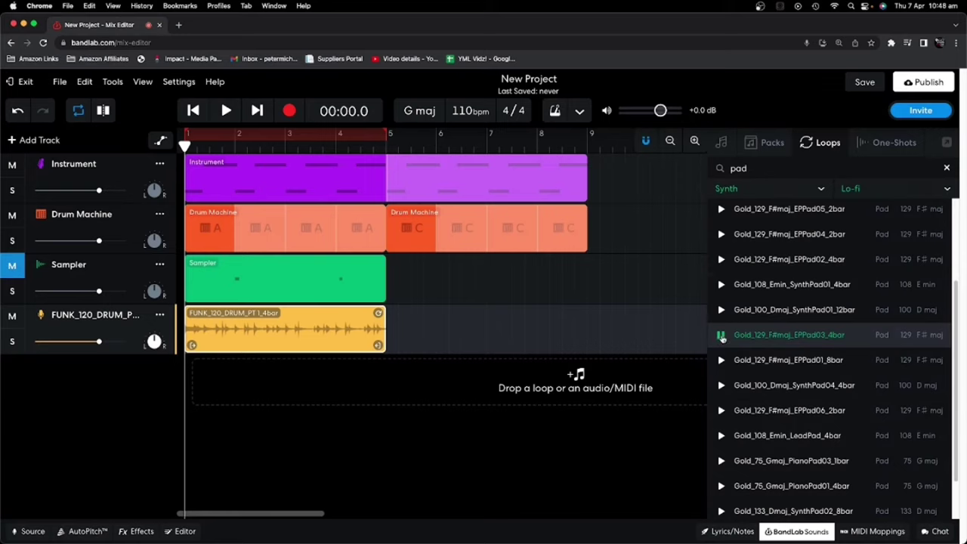
click(721, 336)
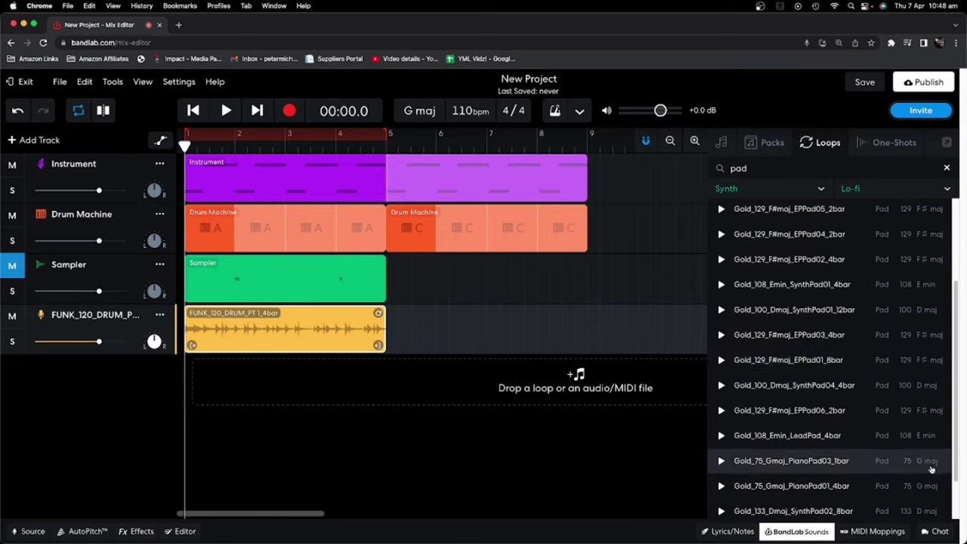
scroll(924, 333, up, 2)
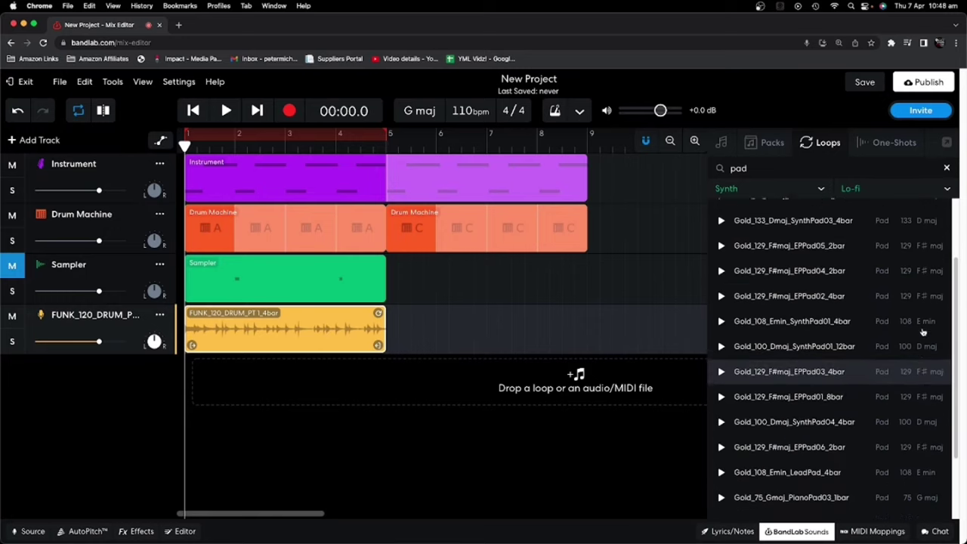
scroll(922, 332, up, 2)
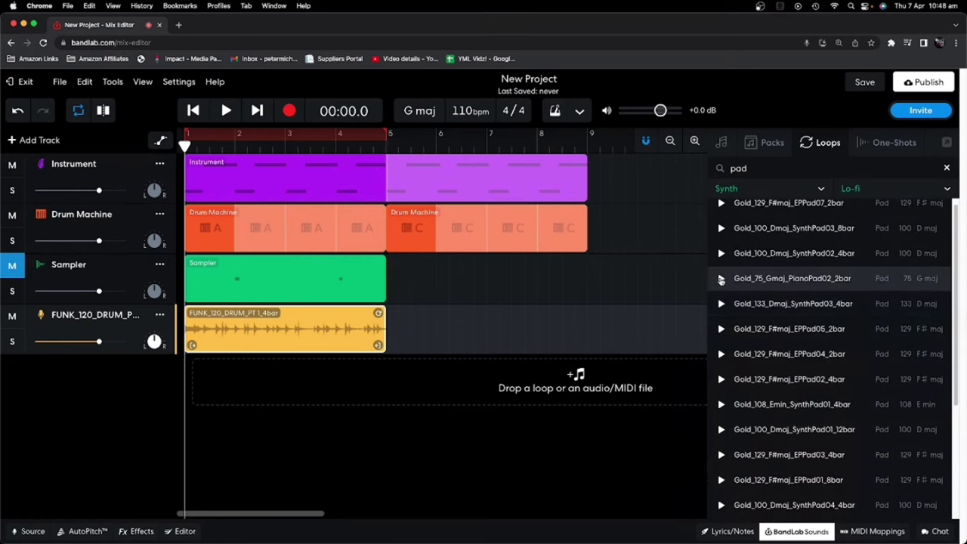
click(721, 279)
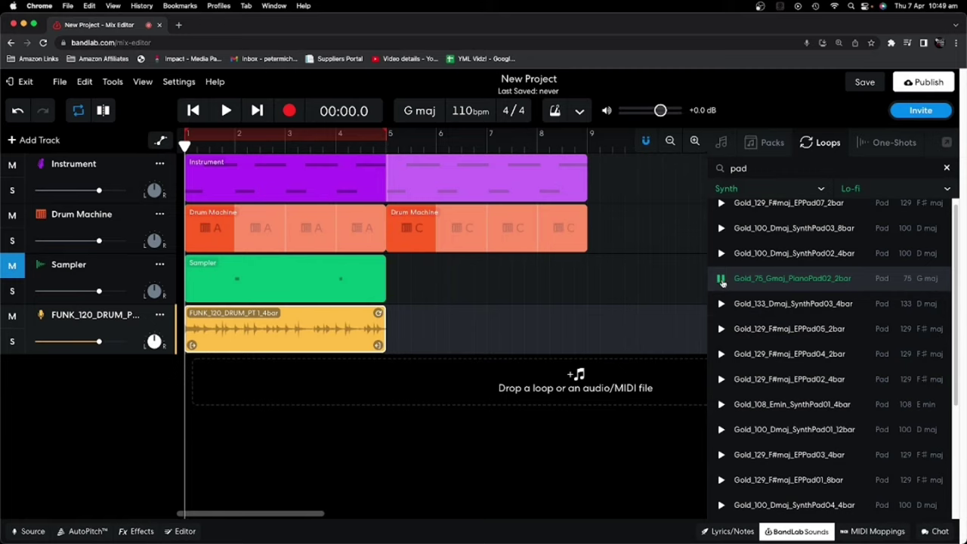
click(721, 279)
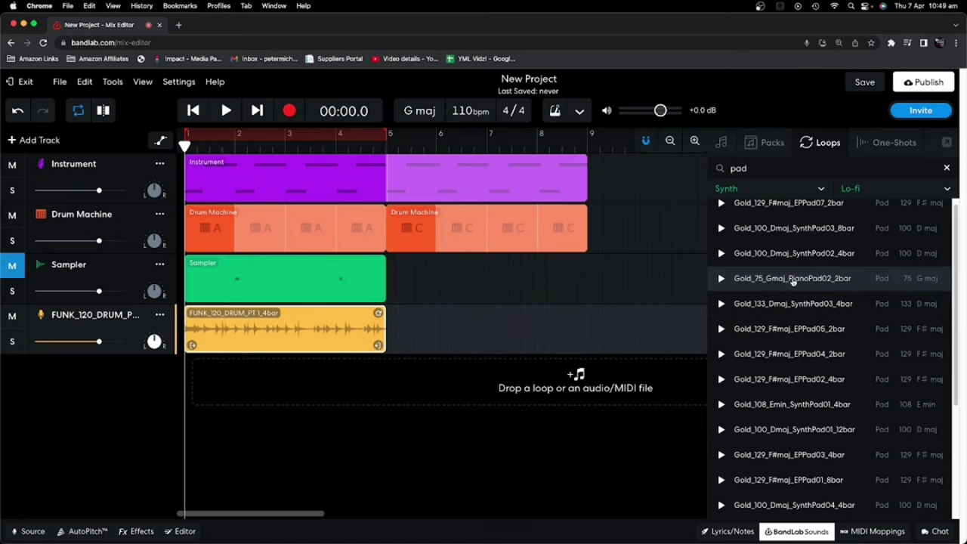
Add Gold_75_Gmaj_PianoPad02_2bar as a new track starting at bar 1 and play it with the other tracks
drag(793, 280, 201, 384)
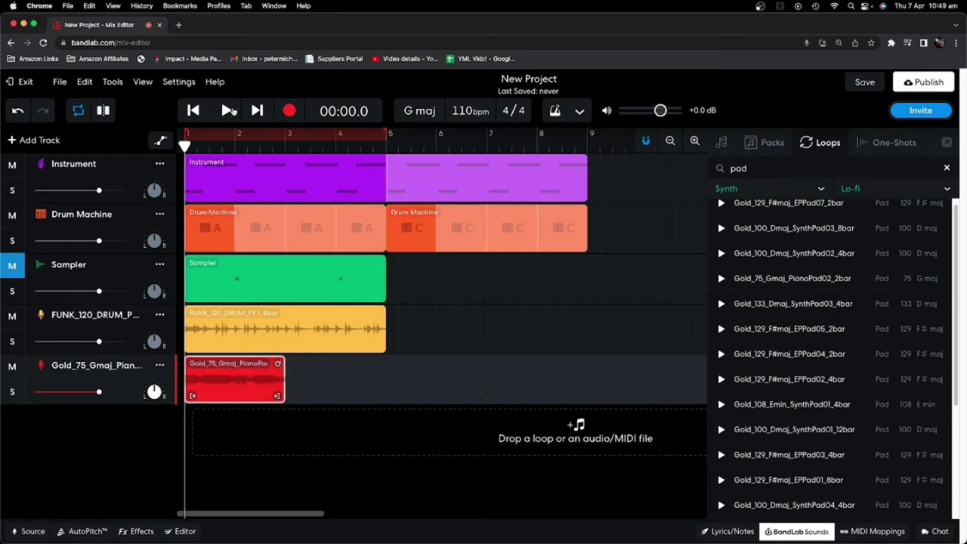
click(226, 111)
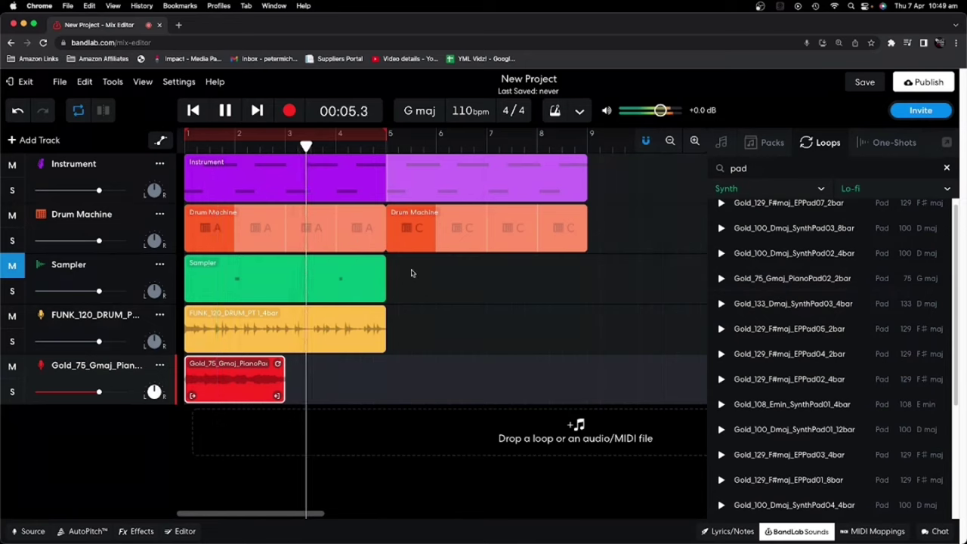
click(229, 112)
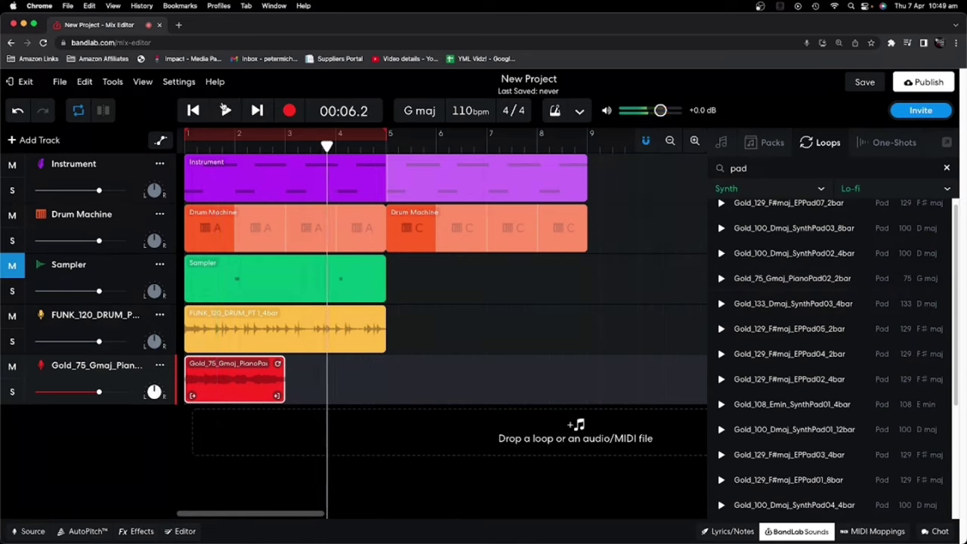
Loop the FUNK_120_DRUM and Gold_75 piano pad regions out to bar 9 and play the project from the start
click(277, 329)
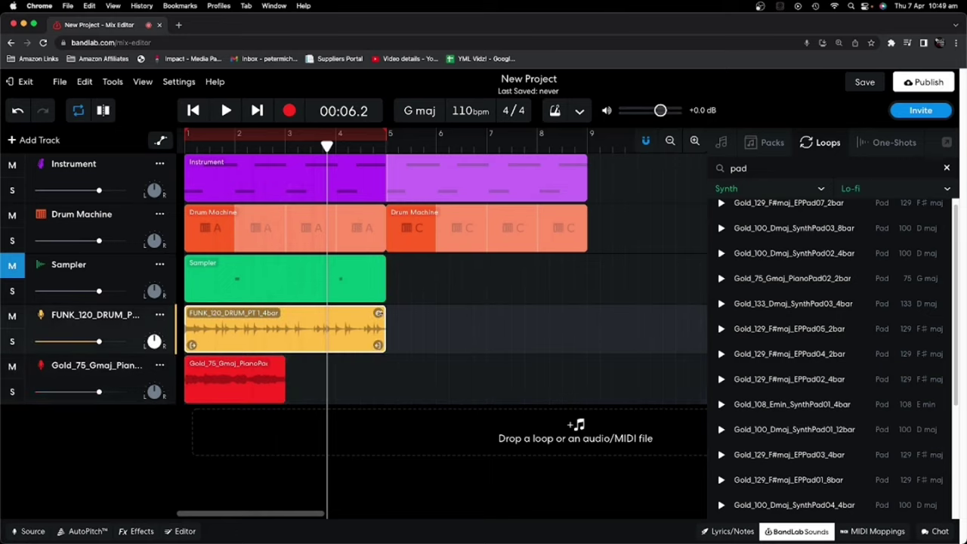
drag(378, 313, 582, 310)
click(281, 378)
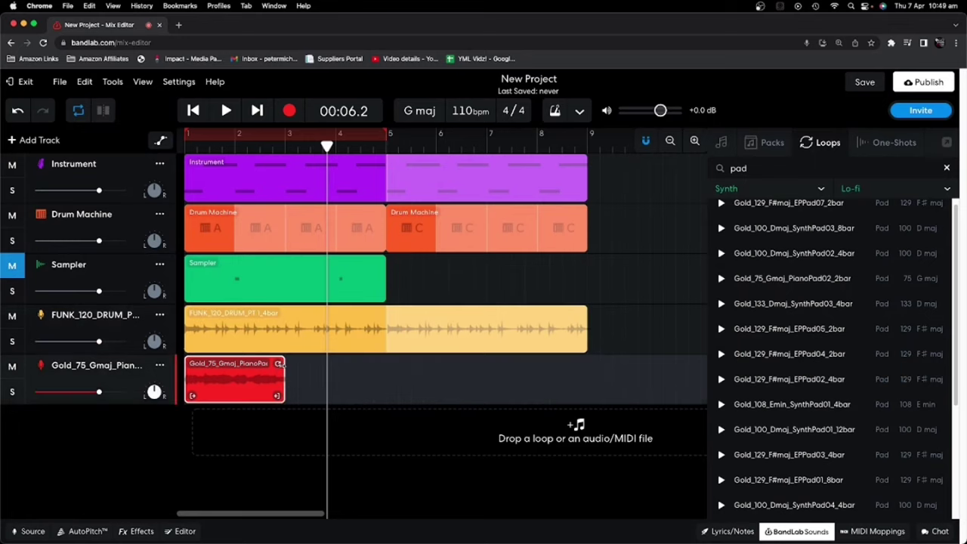
drag(279, 364, 580, 363)
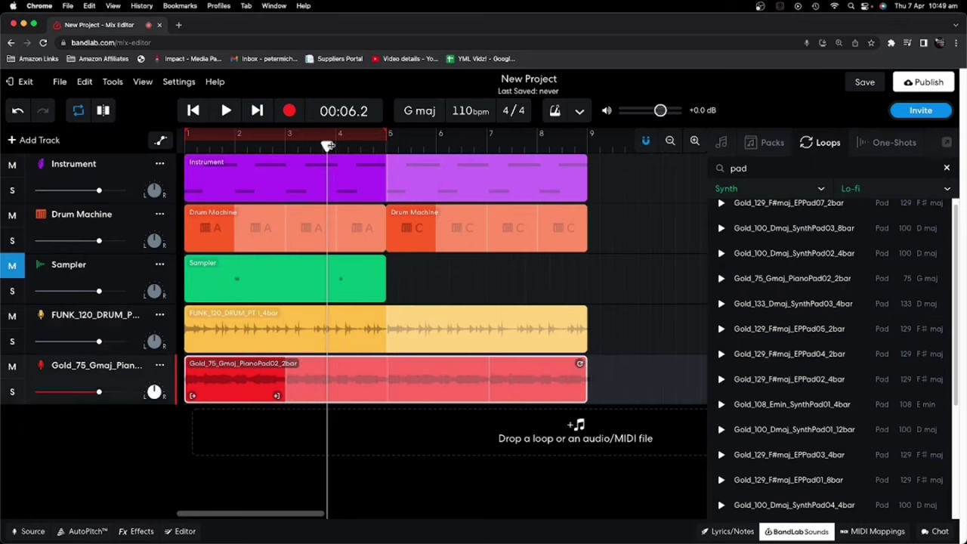
click(195, 112)
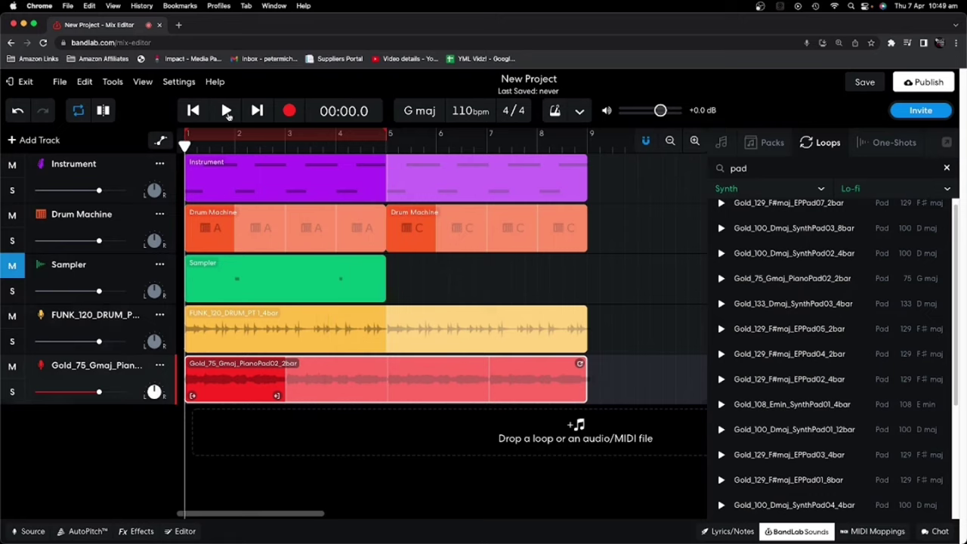
click(226, 111)
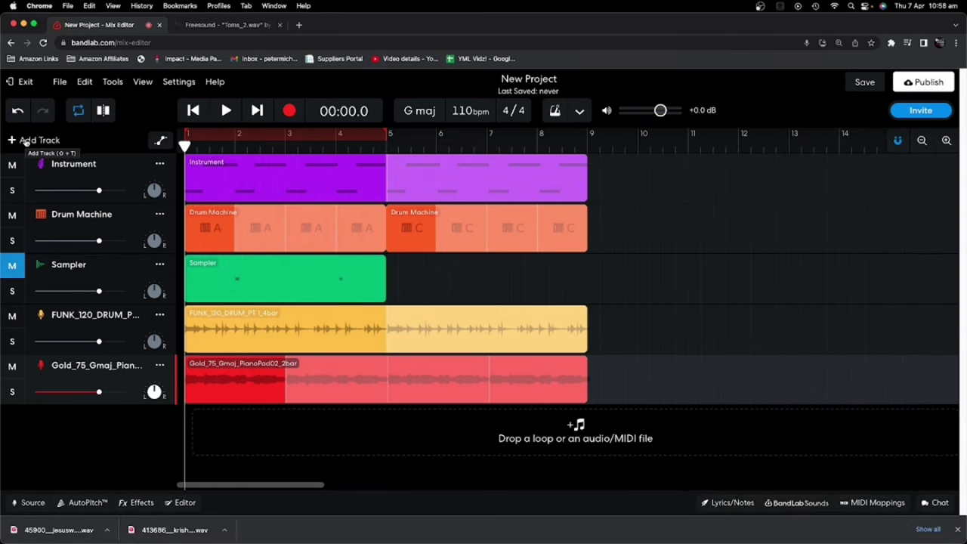
Import the audio file 45900__jesuswaffle__toms-2.wav from Downloads as a new track
click(25, 140)
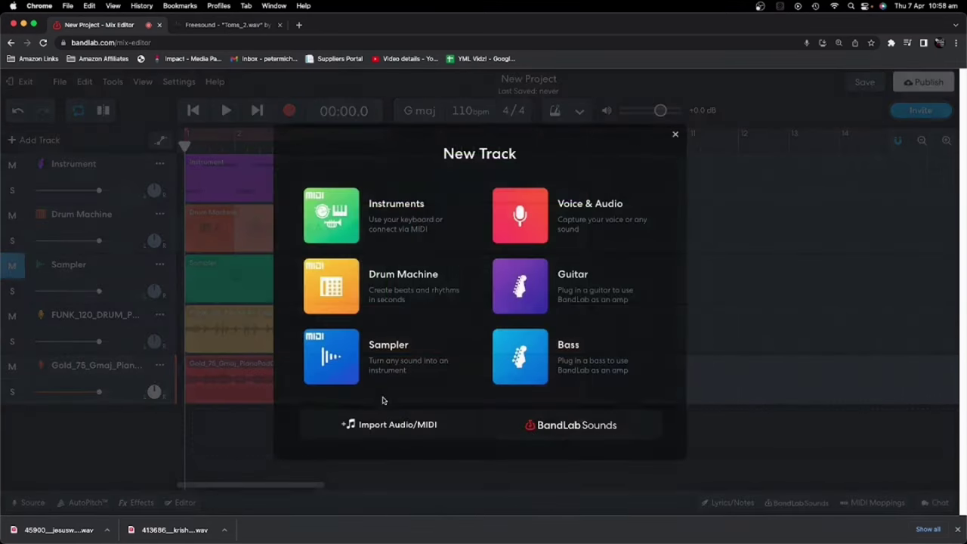
click(393, 426)
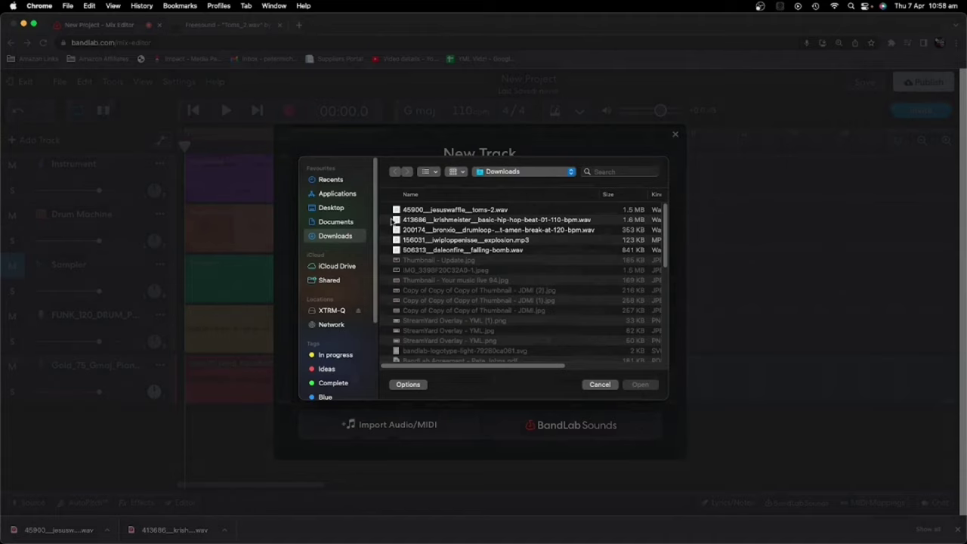
click(457, 211)
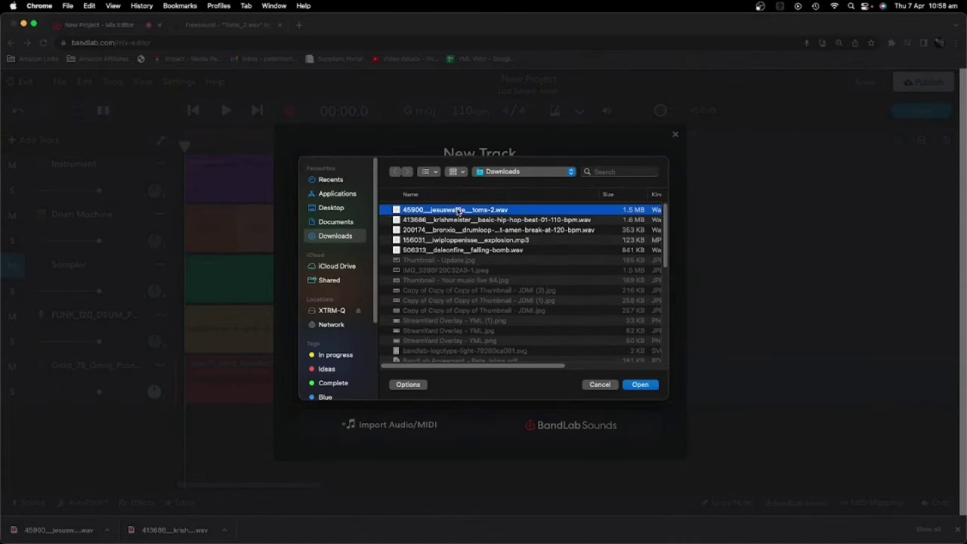
click(641, 385)
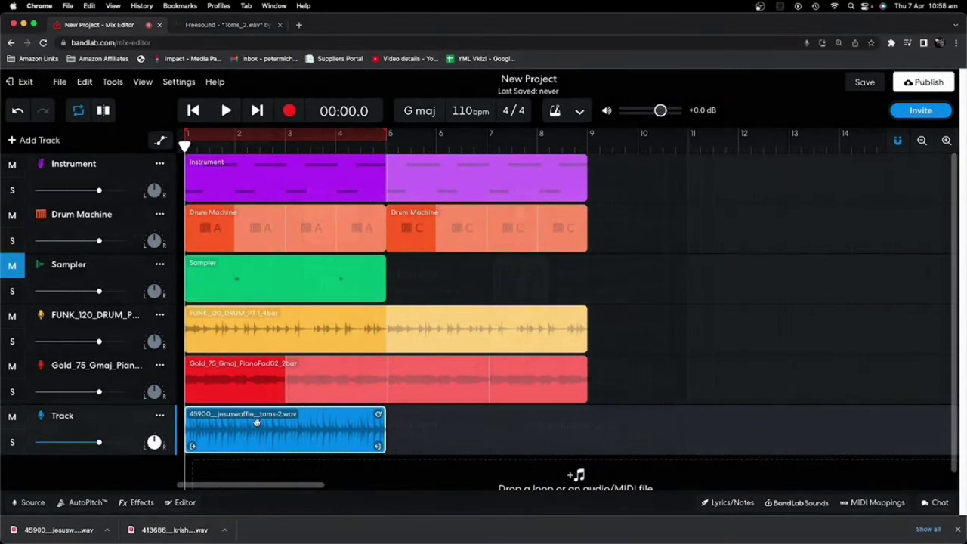
Play the imported toms track soloed, then unsolo it and replay it from the start with the other tracks
click(10, 444)
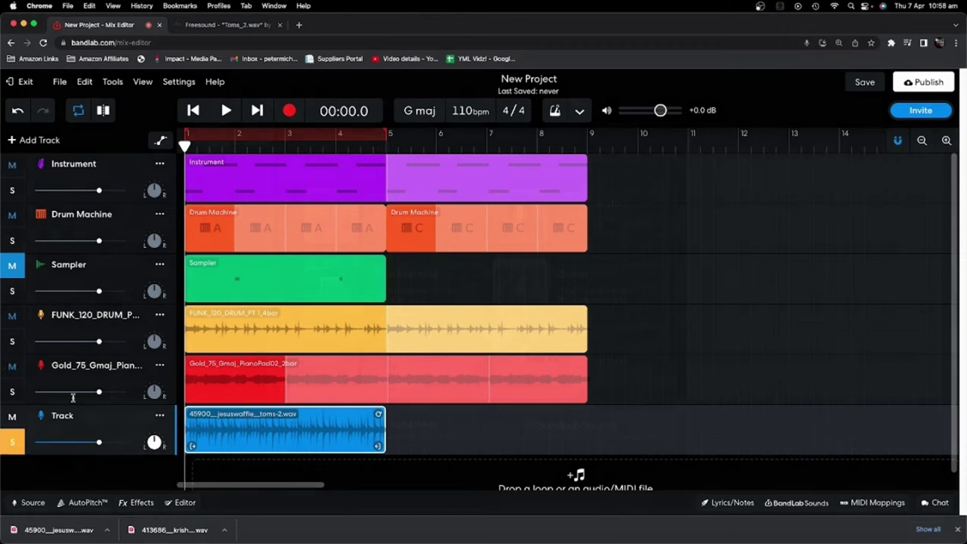
click(227, 111)
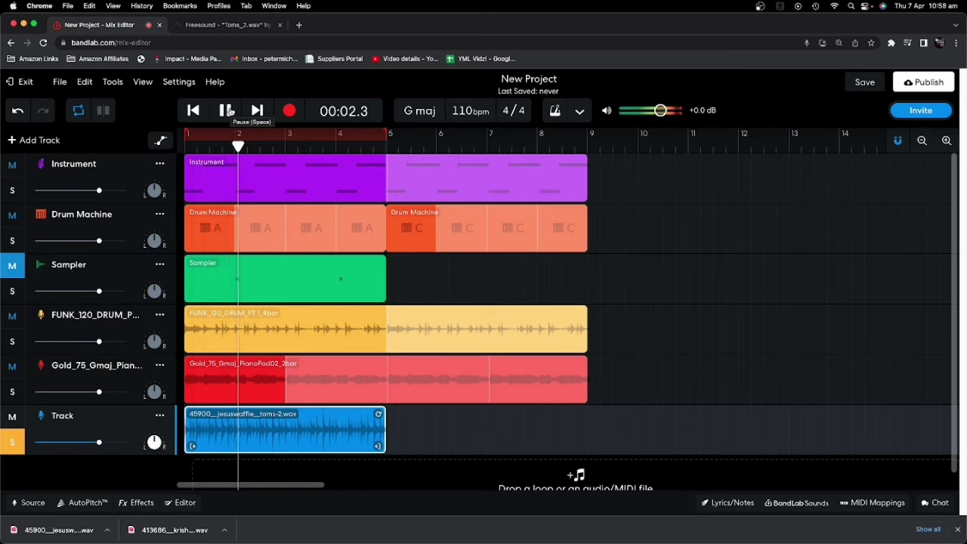
click(226, 111)
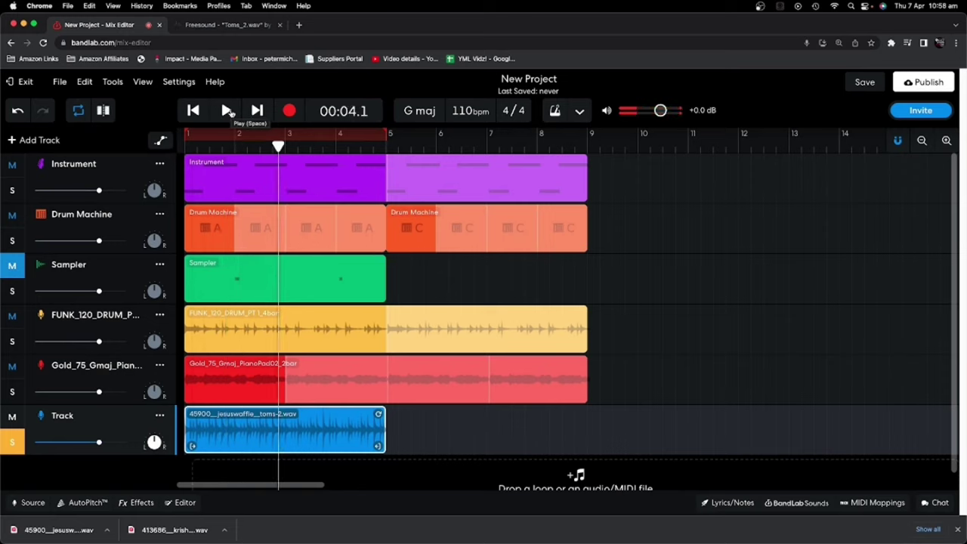
click(194, 111)
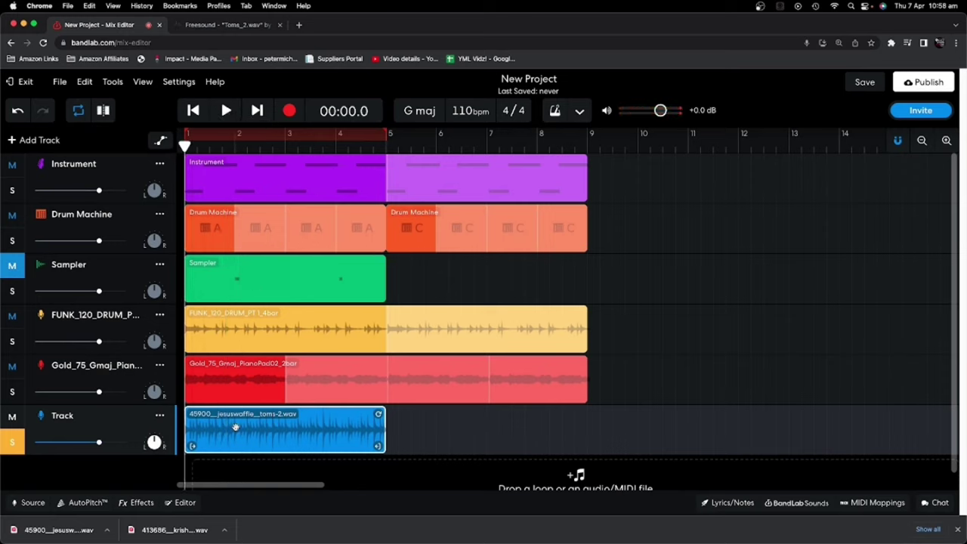
click(13, 442)
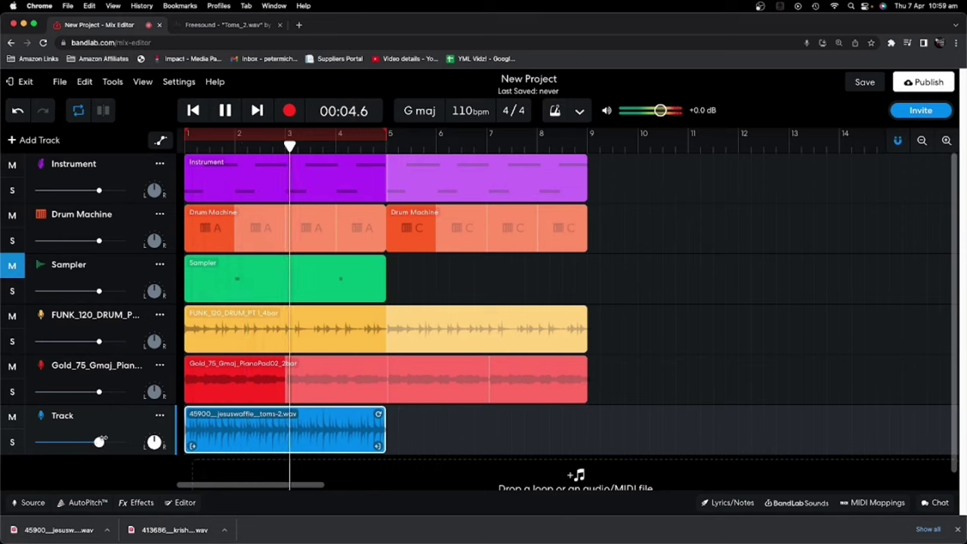
click(227, 110)
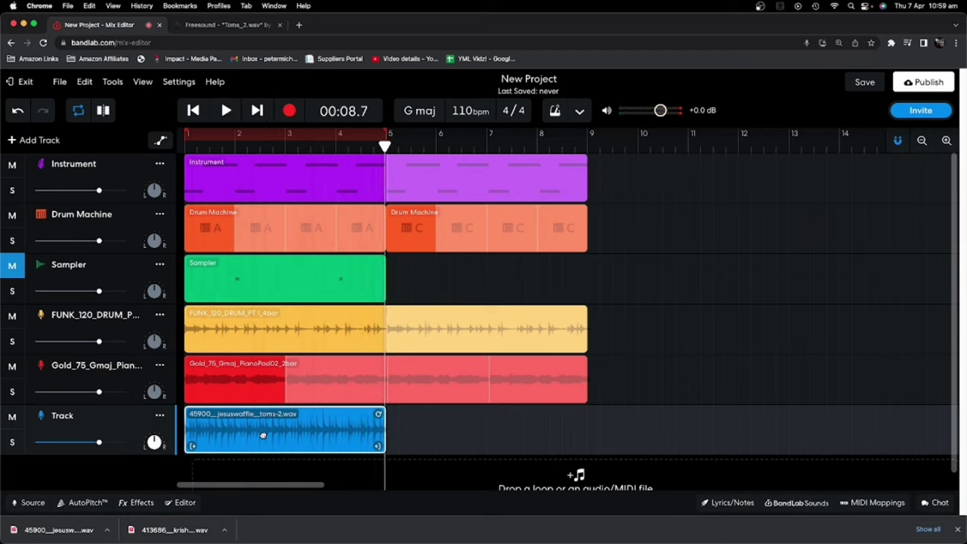
Move the toms region to start at bar 5 and play the project from around bar 4
drag(263, 436, 432, 437)
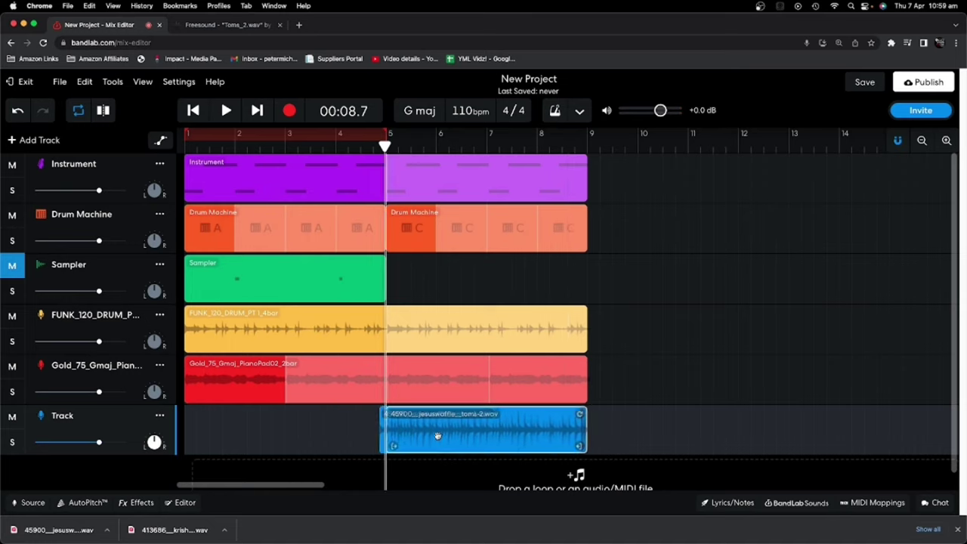
drag(384, 149, 334, 147)
key(space)
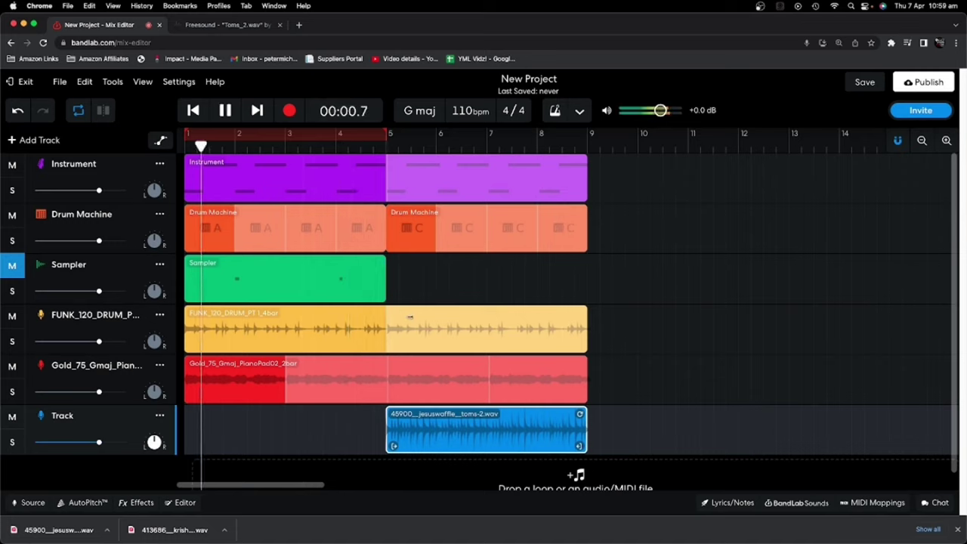
With cycle looping off, play the project from around bar 4 and lower the toms track's volume slightly during playback
key(space)
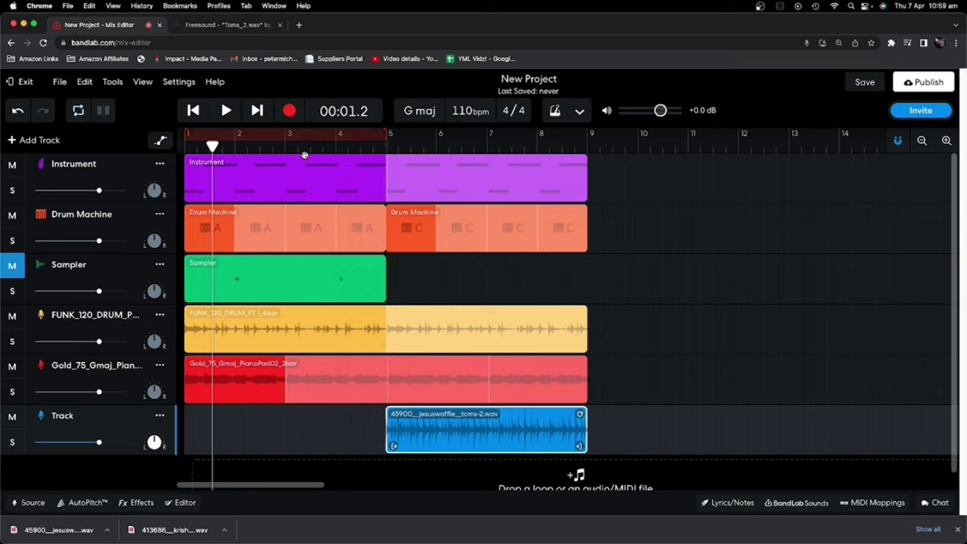
click(336, 145)
key(space)
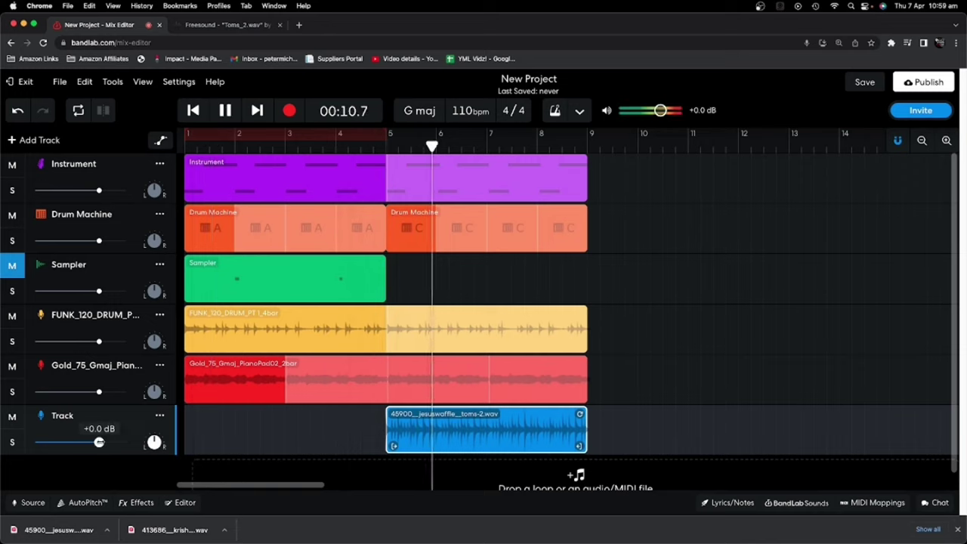
drag(99, 442, 84, 442)
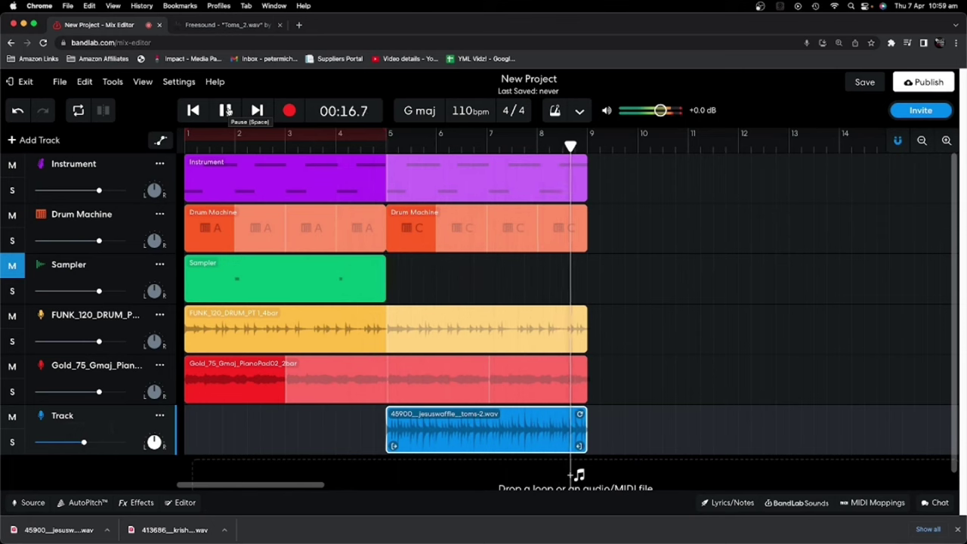
click(225, 110)
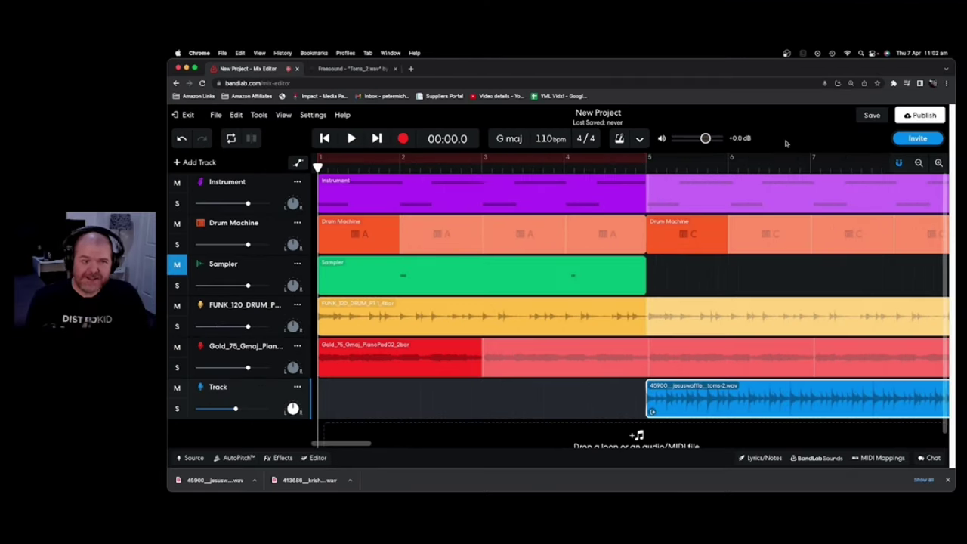
Rename the project as Funky Lab and save it
drag(627, 113, 558, 108)
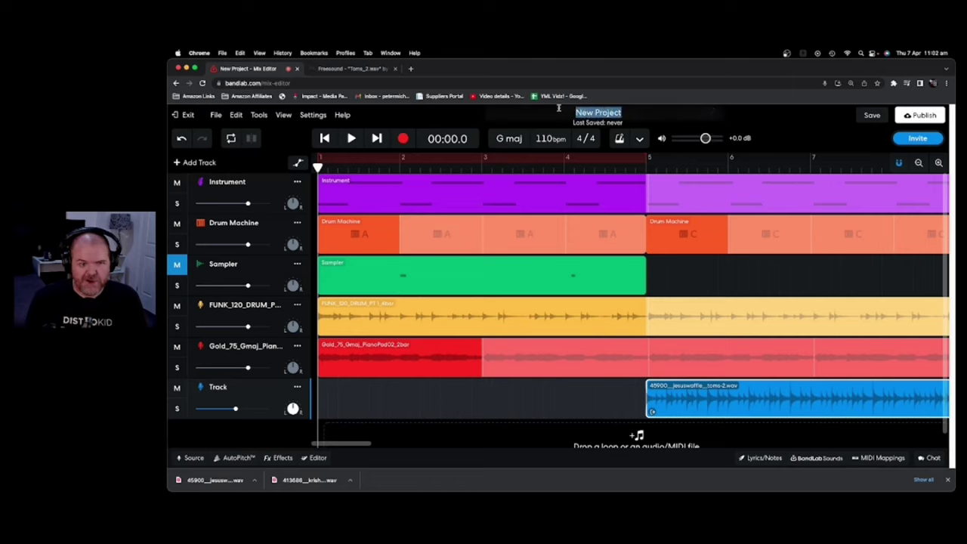
text(Funky Lab)
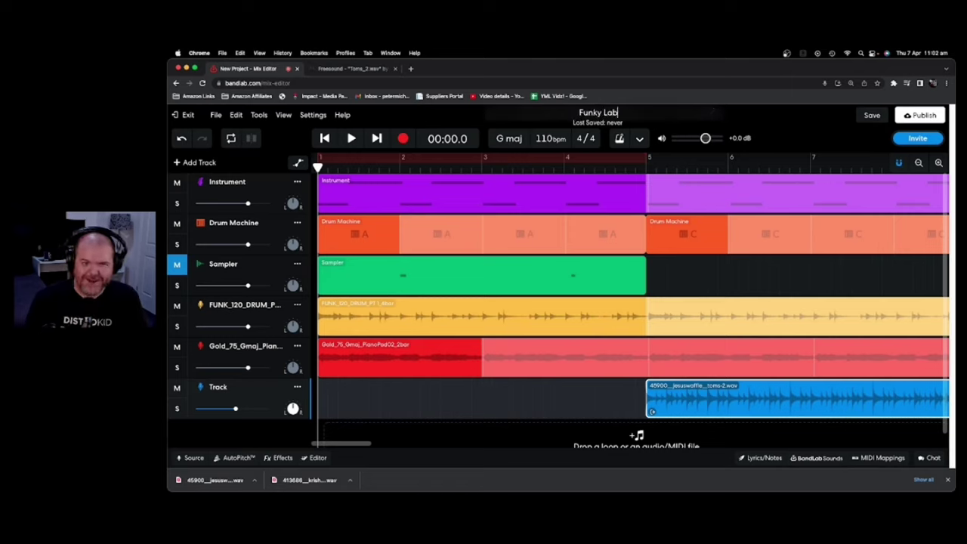
key(Return)
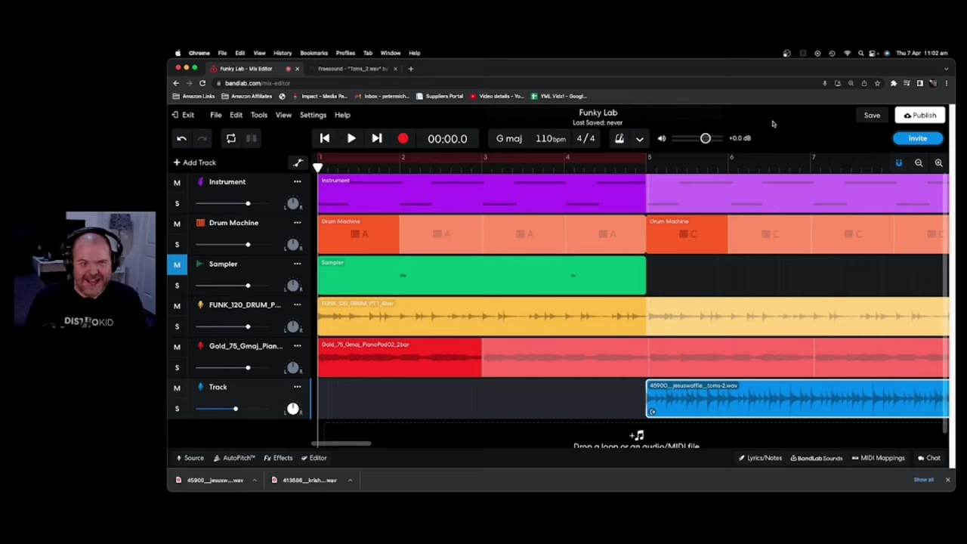
click(872, 116)
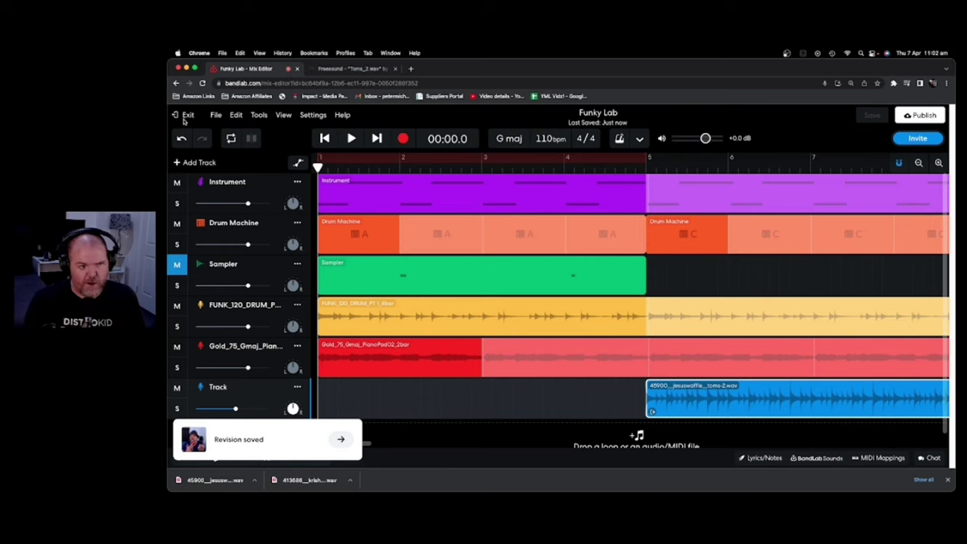
Exit the Mix Editor to the Funky Lab project page, play the first few seconds of the saved mix and pause it
click(185, 116)
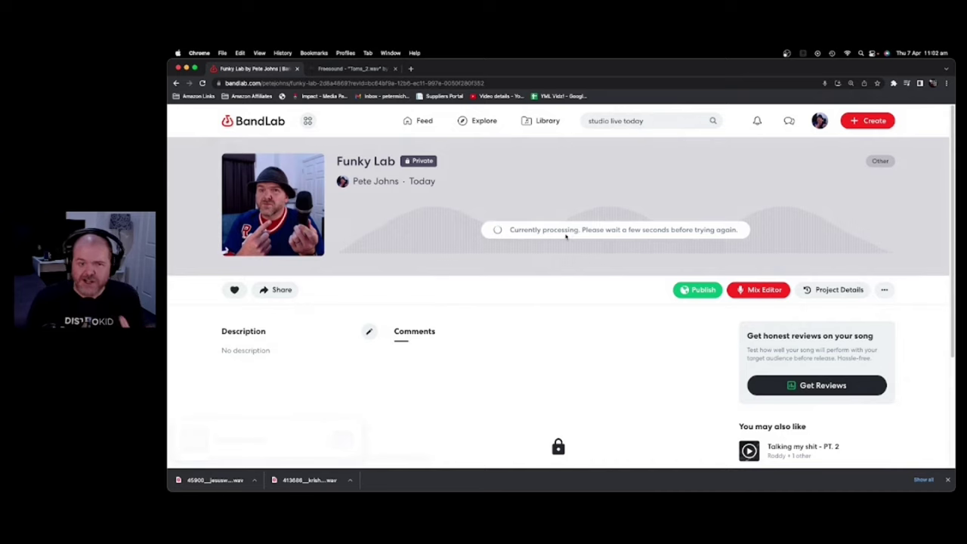
click(273, 206)
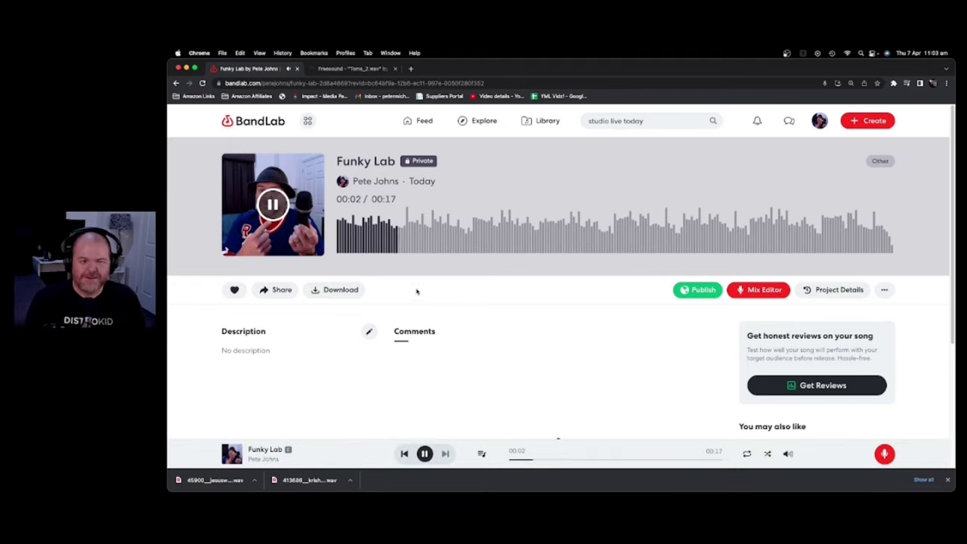
click(276, 208)
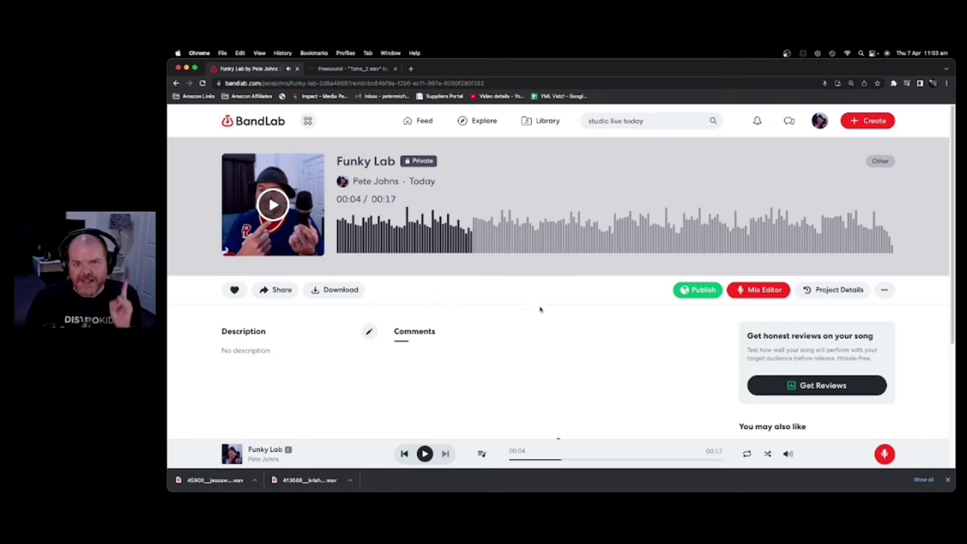